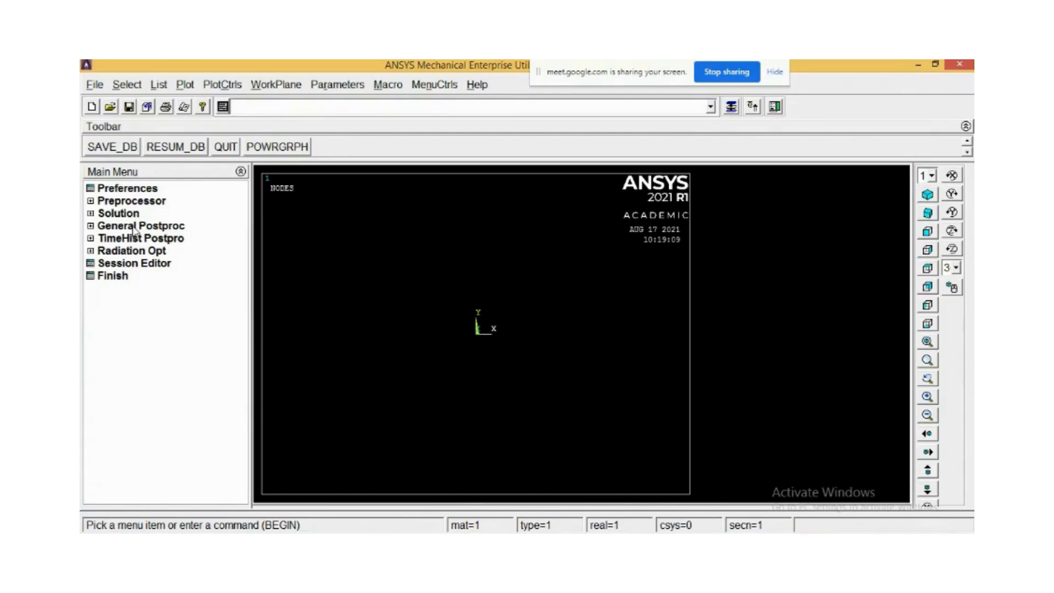
Set the GUI filtering preferences to show only Structural disciplines.
left_click(111, 189)
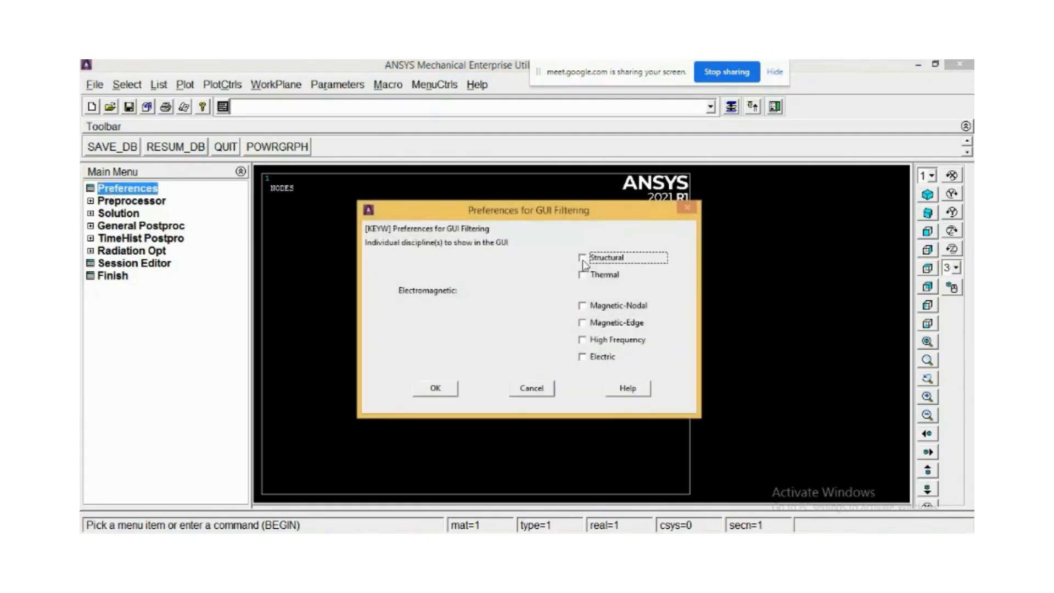
left_click(582, 257)
left_click(448, 388)
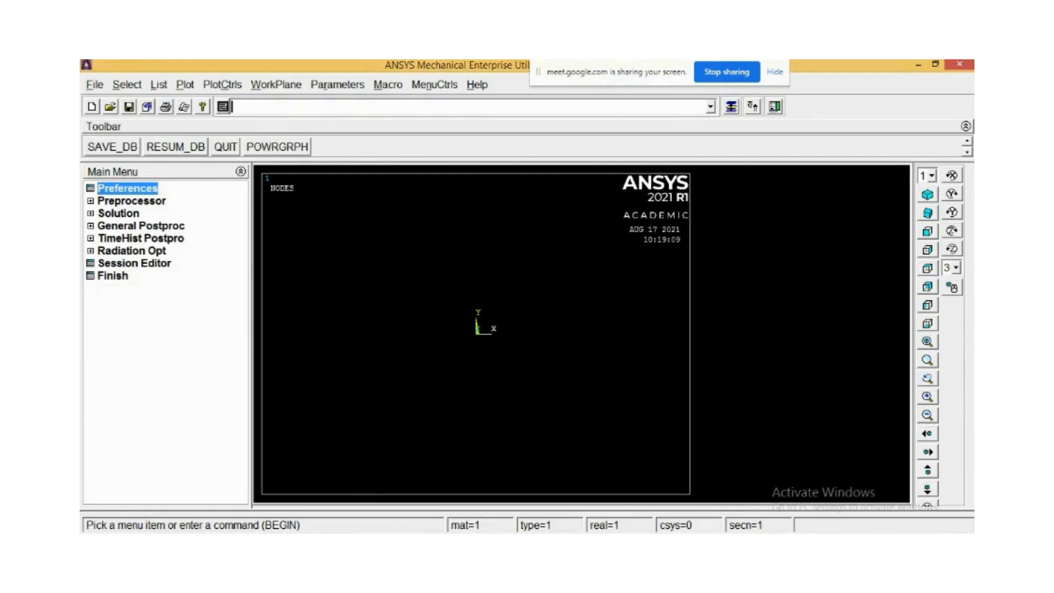
Open the New Microsoft PowerPoint Presentation file from the A4 folder on the Desktop.
left_click(296, 545)
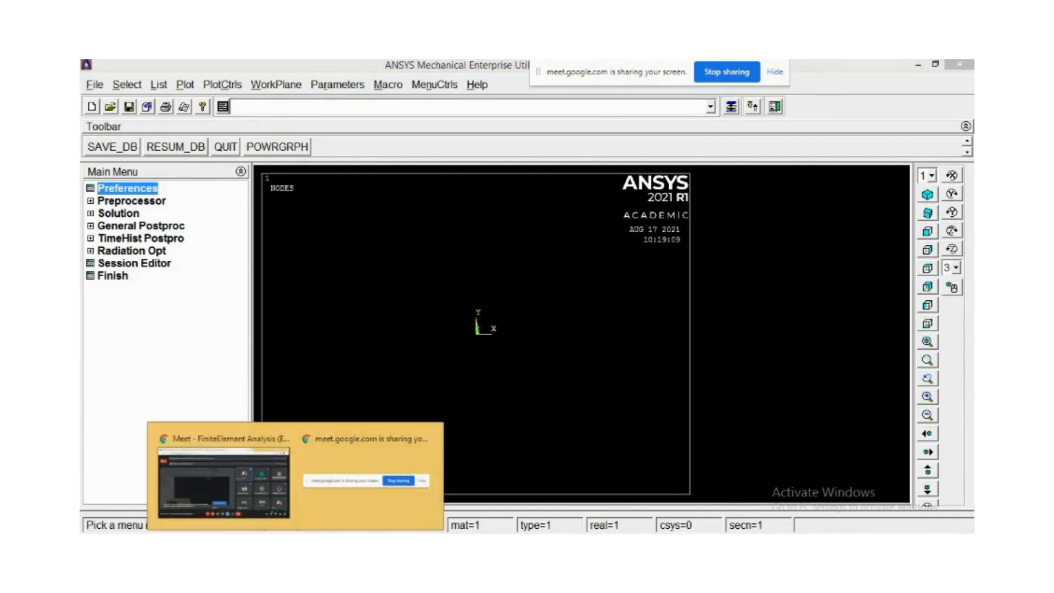
left_click(255, 545)
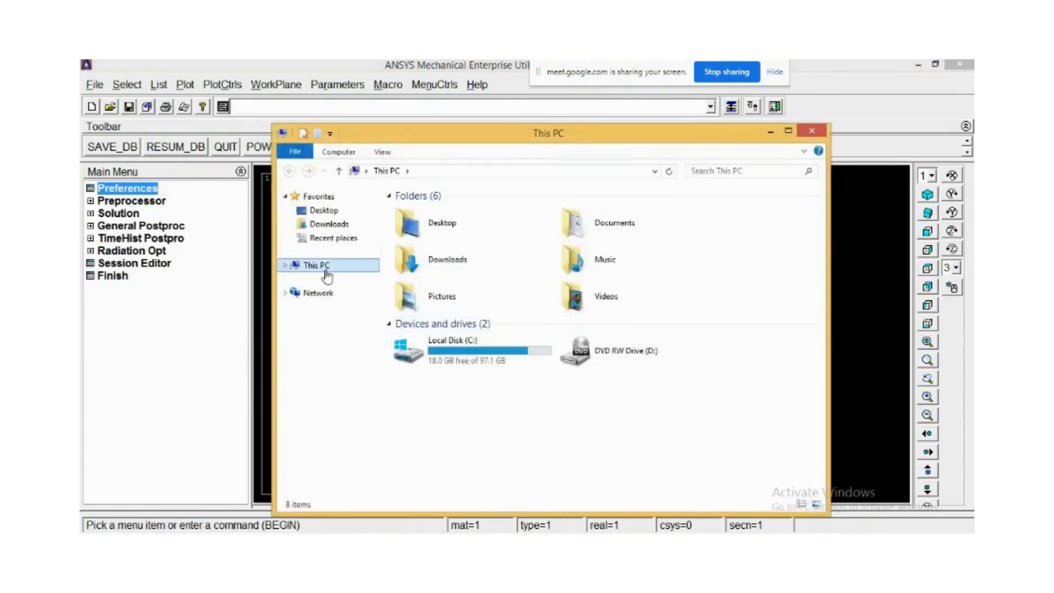
left_click(321, 211)
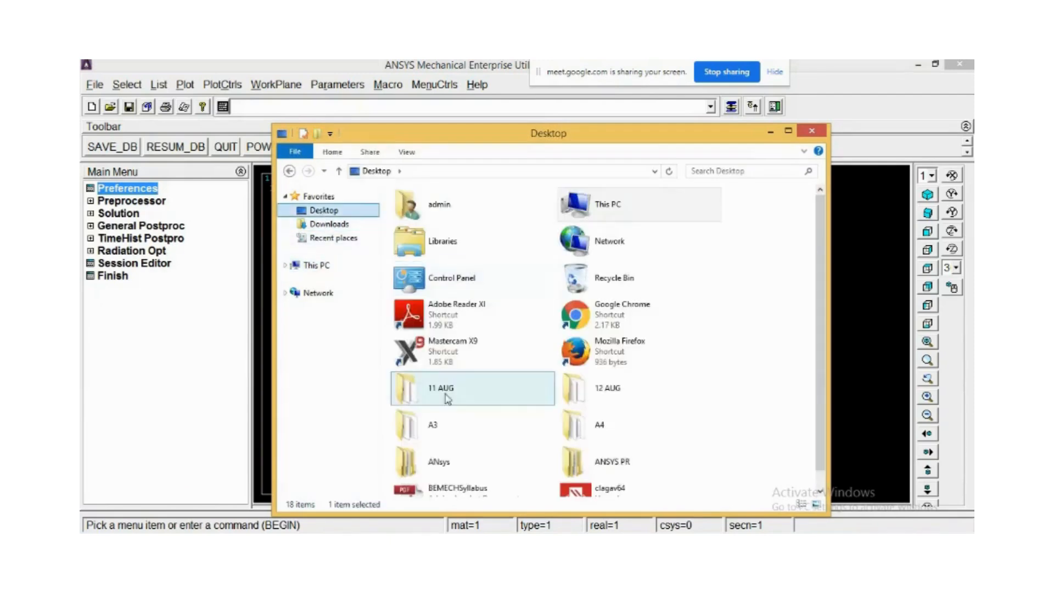
double_click(600, 425)
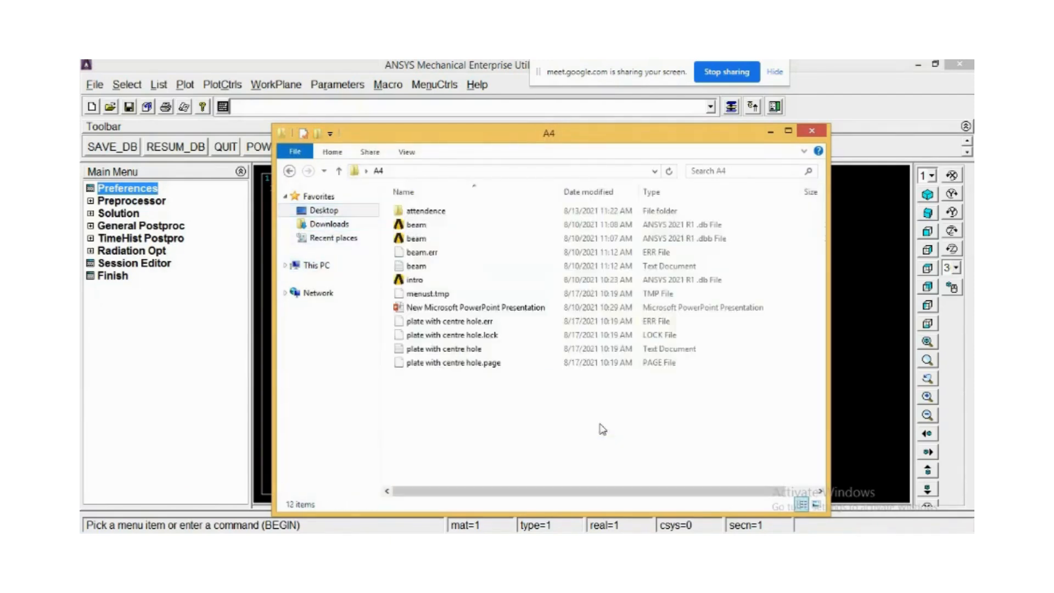
double_click(441, 307)
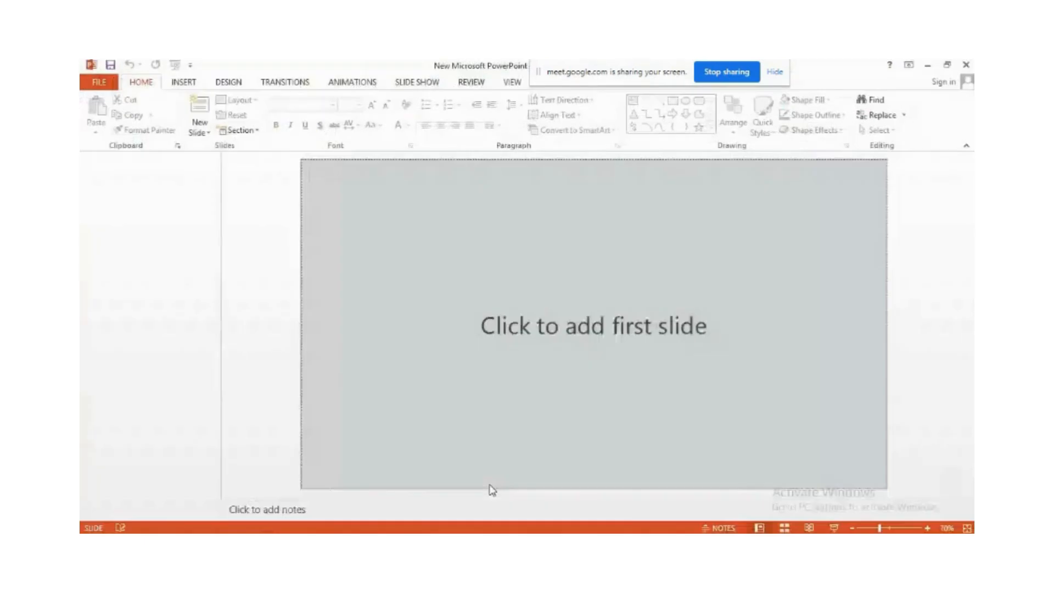
Add a new blank content slide to the presentation.
left_click(181, 192)
key("Return")
key("Return")
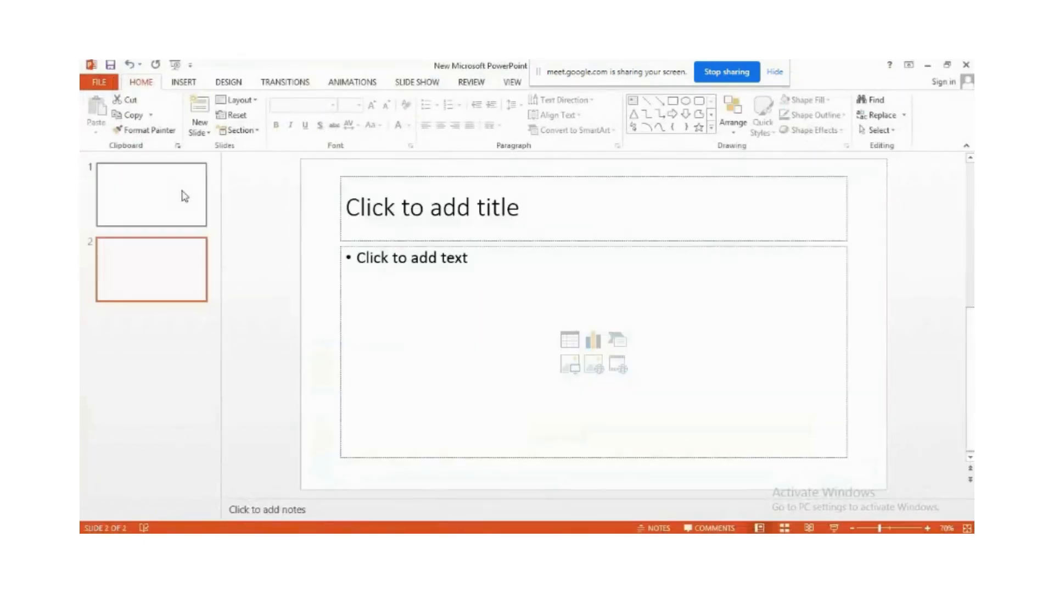
Start the slide show, switch to the pen, and sketch a rectangular plate with a central hole.
left_click(830, 528)
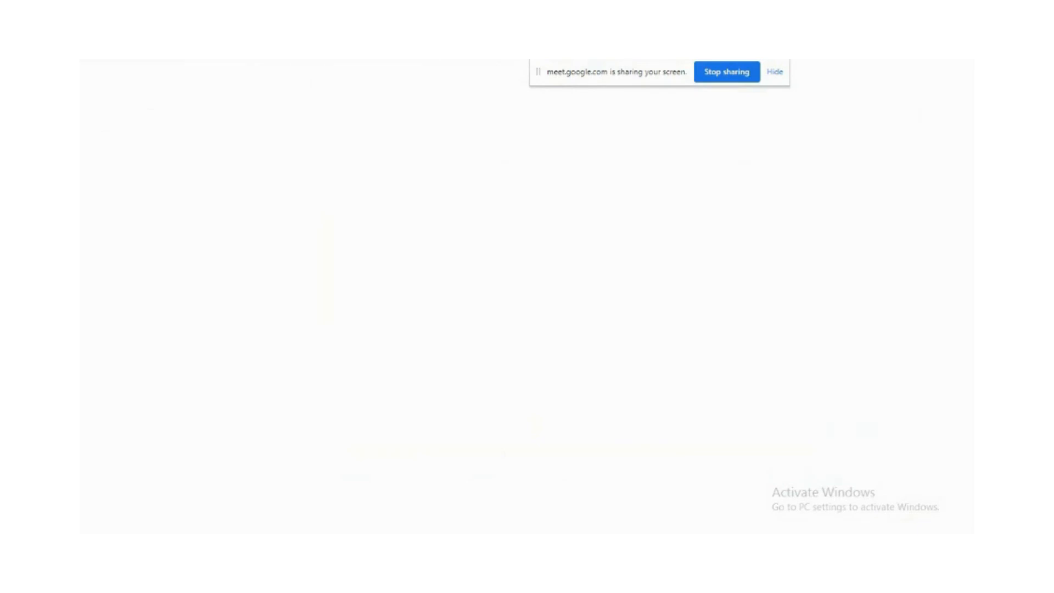
left_click(141, 529)
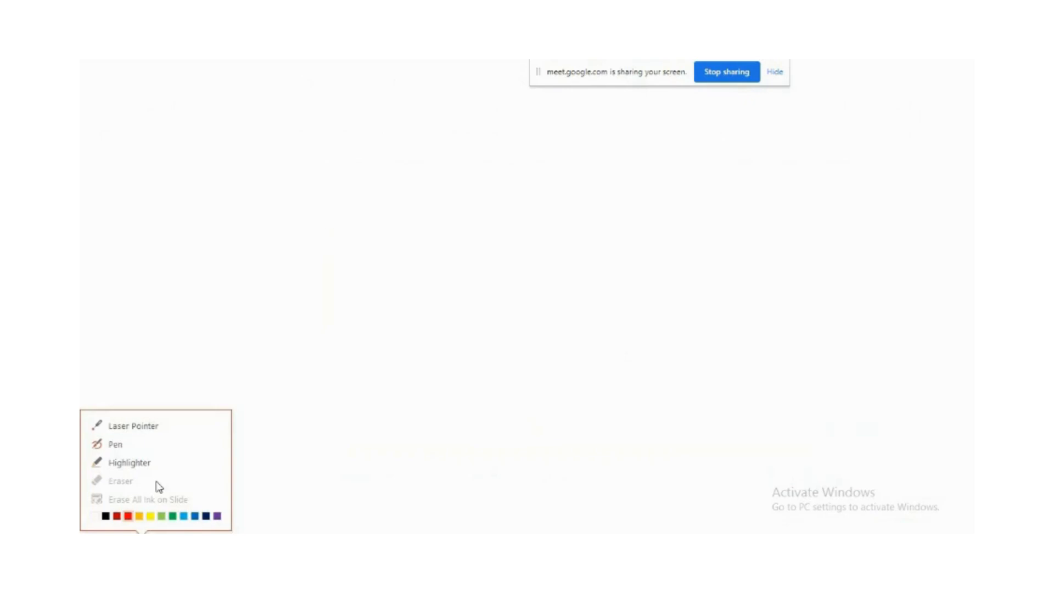
left_click(121, 448)
mouse_move(374, 192)
left_mouse_down()
mouse_move(379, 336)
mouse_move(590, 186)
mouse_move(599, 306)
mouse_move(405, 349)
mouse_move(388, 349)
mouse_move(382, 328)
left_mouse_up()
mouse_move(478, 229)
left_mouse_down()
mouse_move(464, 251)
mouse_move(470, 288)
mouse_move(519, 278)
mouse_move(510, 229)
mouse_move(473, 233)
left_mouse_up()
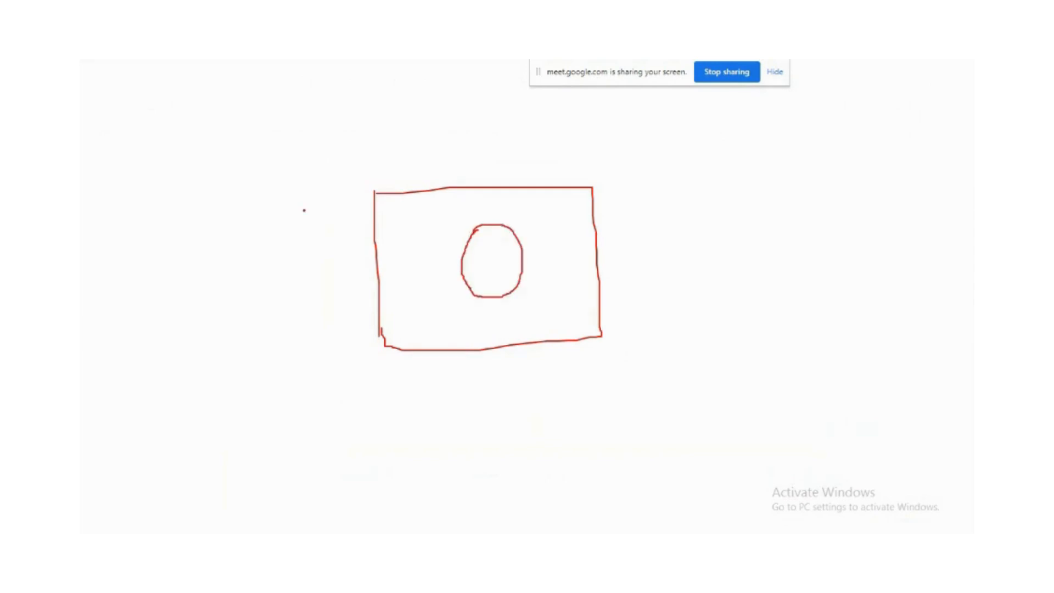
Annotate the plate sketch with 250 height and width dimensions and a 5 m thickness label.
mouse_move(298, 199)
left_mouse_down()
mouse_move(328, 197)
mouse_move(324, 364)
left_mouse_up()
left_click_drag(309, 363, 334, 361)
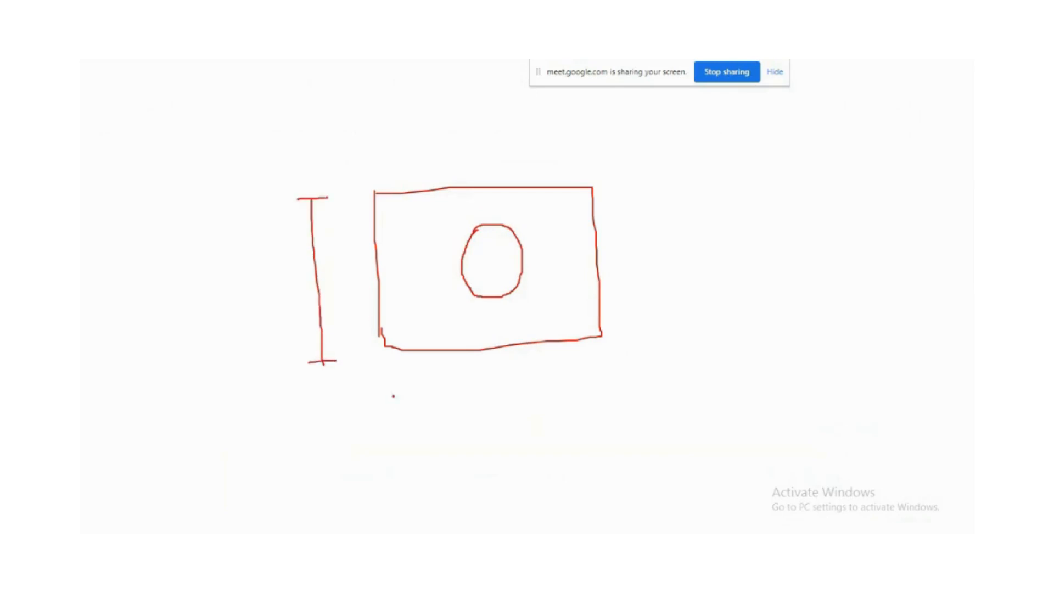
mouse_move(388, 392)
left_mouse_down()
mouse_move(396, 429)
mouse_move(617, 402)
left_mouse_up()
left_click_drag(608, 393, 607, 423)
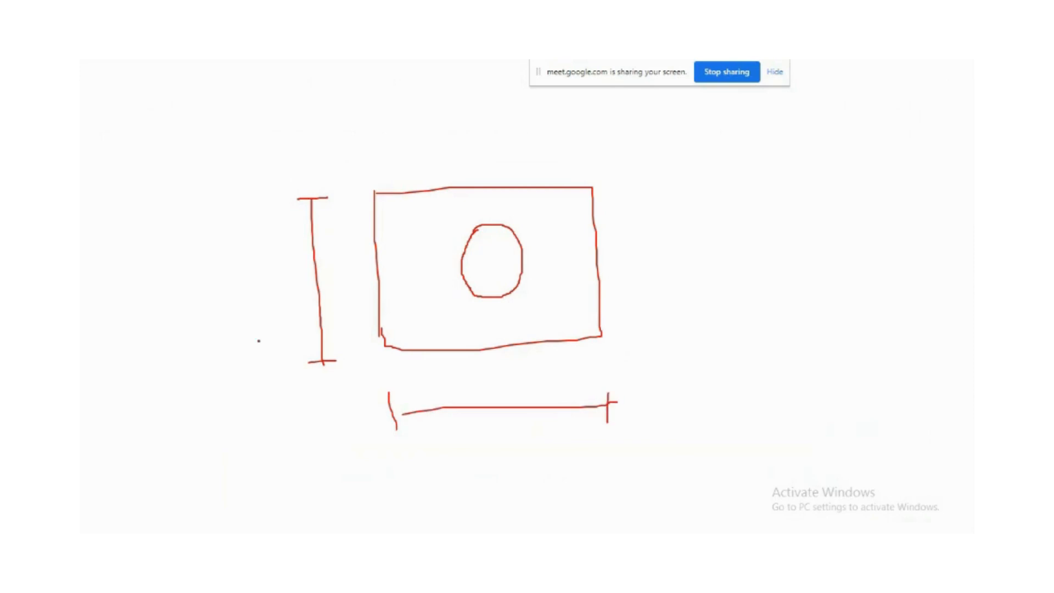
mouse_move(231, 281)
left_mouse_down()
mouse_move(262, 297)
mouse_move(284, 269)
mouse_move(264, 289)
mouse_move(270, 303)
mouse_move(306, 282)
mouse_move(292, 276)
left_mouse_up()
mouse_move(473, 374)
left_mouse_down()
mouse_move(460, 404)
mouse_move(507, 372)
mouse_move(531, 373)
left_mouse_up()
mouse_move(377, 190)
left_mouse_down()
mouse_move(585, 168)
mouse_move(595, 176)
mouse_move(608, 329)
mouse_move(546, 367)
left_mouse_up()
mouse_move(509, 174)
left_mouse_down()
mouse_move(547, 128)
mouse_move(579, 132)
mouse_move(568, 143)
mouse_move(591, 108)
mouse_move(625, 150)
mouse_move(648, 157)
left_mouse_up()
mouse_move(458, 250)
left_mouse_down()
mouse_move(530, 258)
mouse_move(508, 269)
mouse_move(454, 248)
left_mouse_up()
mouse_move(432, 381)
left_mouse_down()
mouse_move(450, 384)
mouse_move(459, 406)
left_mouse_up()
mouse_move(539, 364)
left_mouse_down()
mouse_move(513, 418)
mouse_move(541, 358)
left_mouse_up()
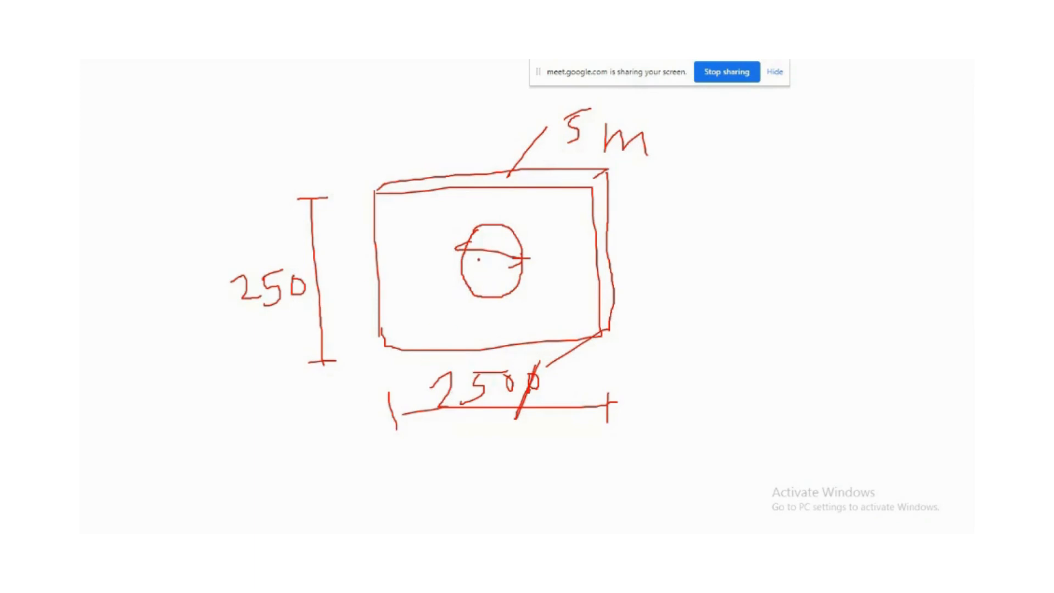
Label the hole 51 and draw a load arrow marked P on the plate's right edge.
mouse_move(478, 258)
left_mouse_down()
mouse_move(477, 272)
mouse_move(483, 257)
mouse_move(492, 276)
left_mouse_up()
mouse_move(609, 256)
left_mouse_down()
mouse_move(689, 247)
mouse_move(727, 256)
mouse_move(768, 297)
left_mouse_up()
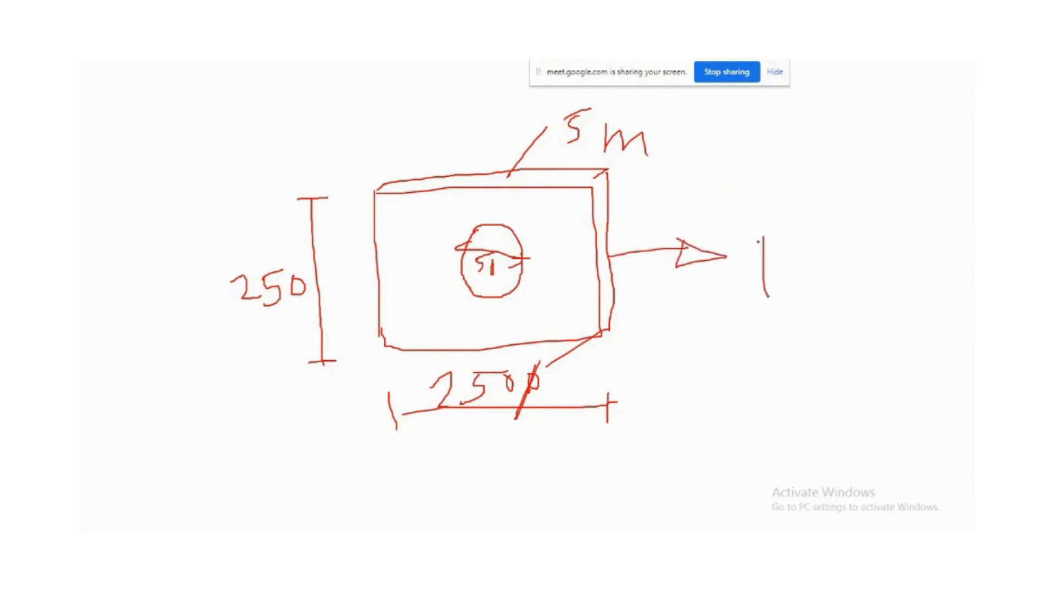
mouse_move(757, 235)
left_mouse_down()
mouse_move(786, 241)
mouse_move(760, 261)
left_mouse_up()
Hatch the plate's left edge to show a fixed support.
mouse_move(376, 202)
left_mouse_down()
mouse_move(358, 219)
mouse_move(360, 234)
left_mouse_up()
mouse_move(376, 233)
left_mouse_down()
mouse_move(361, 248)
mouse_move(359, 295)
left_mouse_up()
left_click_drag(382, 293, 359, 337)
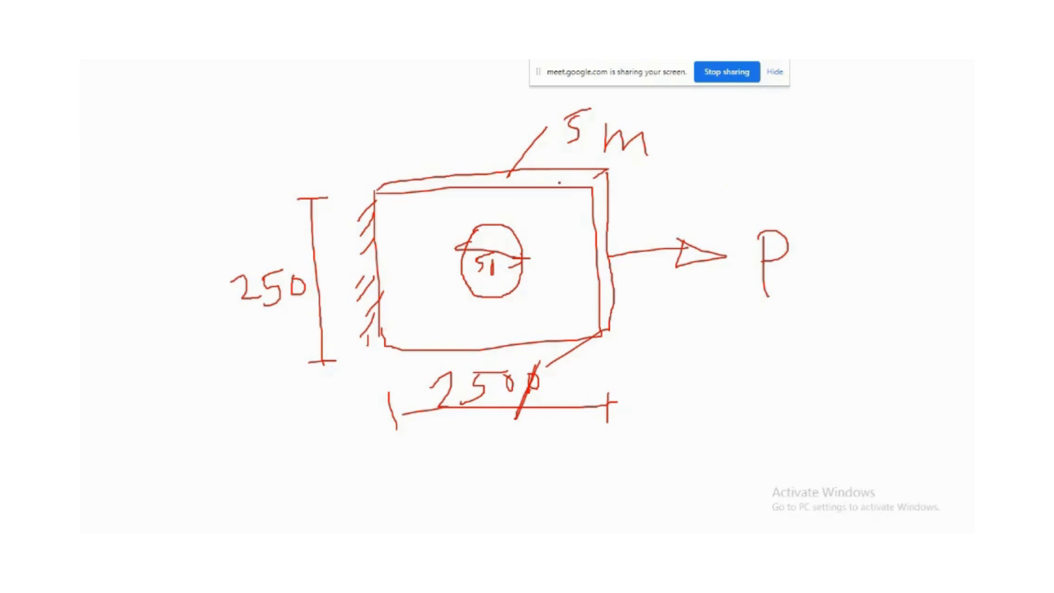
Write 2D and sketch a four-node quadrilateral element with nodes numbered 1 to 4.
mouse_move(757, 411)
left_mouse_down()
mouse_move(763, 432)
mouse_move(803, 430)
mouse_move(807, 447)
left_mouse_up()
left_click_drag(806, 397, 813, 451)
mouse_move(811, 367)
left_mouse_down()
mouse_move(763, 395)
mouse_move(797, 465)
mouse_move(810, 385)
left_mouse_up()
mouse_move(874, 369)
left_mouse_down()
mouse_move(873, 424)
mouse_move(914, 370)
mouse_move(871, 433)
mouse_move(870, 419)
mouse_move(871, 455)
mouse_move(935, 447)
left_mouse_up()
left_click_drag(918, 356, 920, 382)
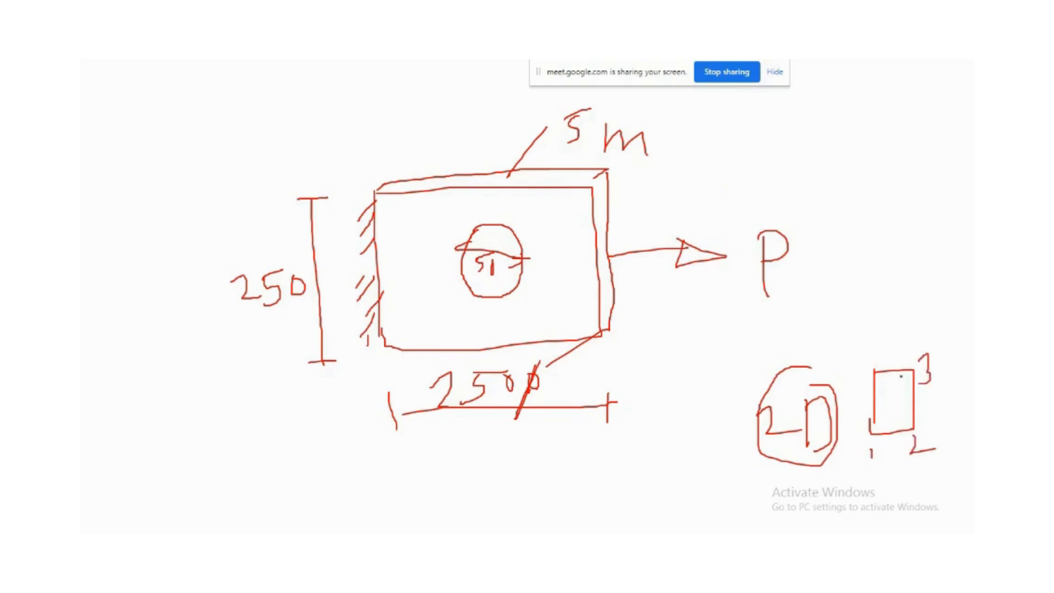
left_click_drag(861, 355, 863, 369)
left_click_drag(866, 361, 877, 406)
mouse_move(915, 371)
left_mouse_down()
mouse_move(876, 432)
mouse_move(894, 433)
left_mouse_up()
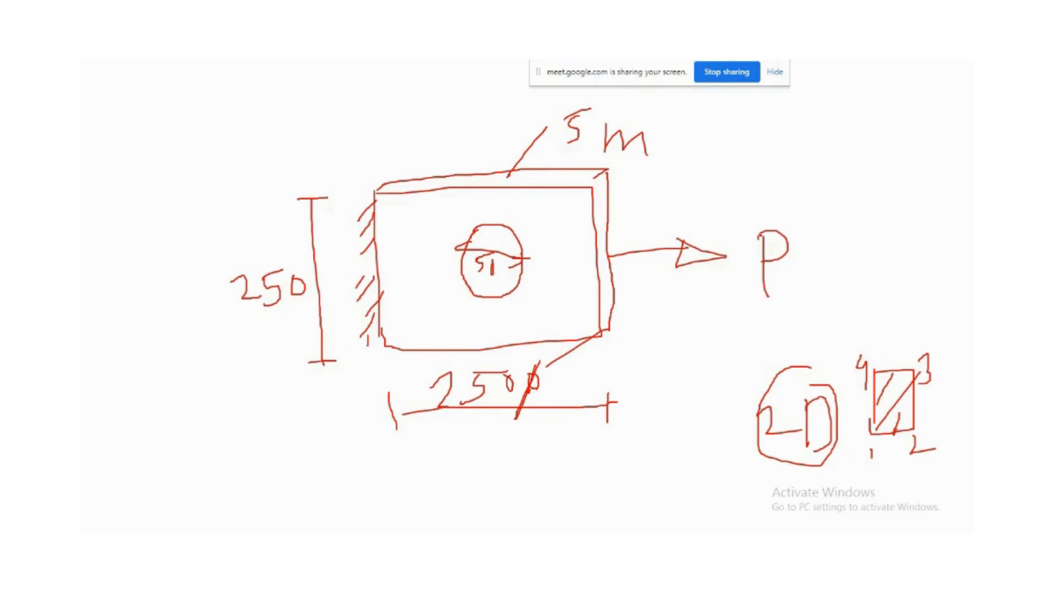
Write the load value next to P as an equation.
left_click_drag(760, 250, 762, 295)
left_click_drag(802, 257, 831, 254)
mouse_move(853, 213)
left_mouse_down()
mouse_move(854, 281)
mouse_move(861, 254)
mouse_move(876, 248)
mouse_move(890, 262)
left_mouse_up()
mouse_move(912, 214)
left_mouse_down()
mouse_move(912, 263)
mouse_move(900, 262)
left_mouse_up()
left_click_drag(942, 204, 927, 305)
left_click_drag(956, 251, 956, 305)
left_click_drag(954, 268, 975, 248)
left_click(907, 292)
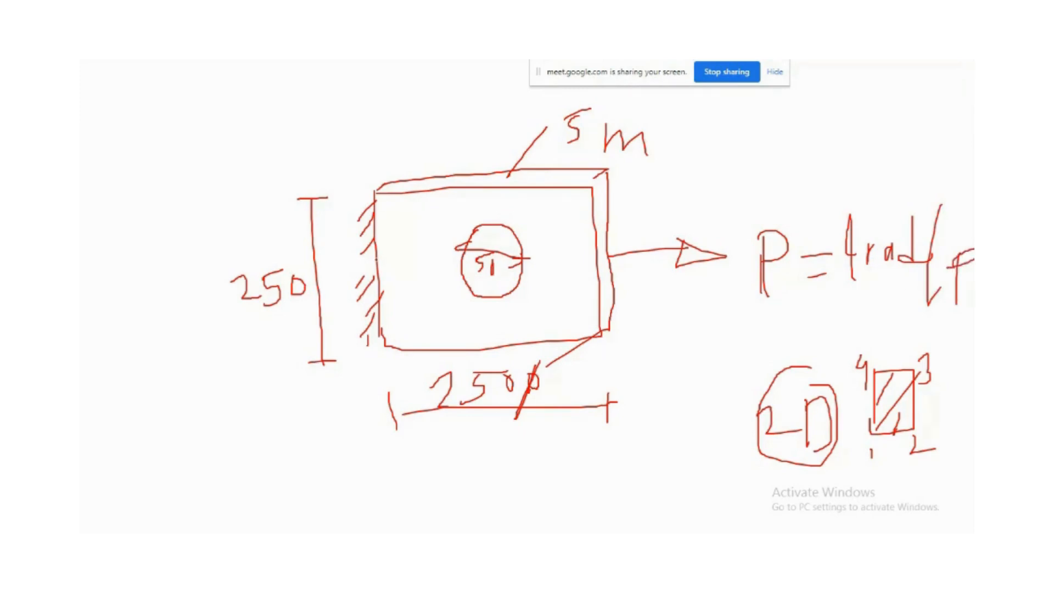
Write the Young's modulus E = 200 GPa = 200×10³ MPa above the plate sketch.
left_click_drag(378, 253, 361, 268)
left_click(366, 298)
mouse_move(209, 99)
left_mouse_down()
mouse_move(236, 121)
mouse_move(230, 110)
mouse_move(247, 90)
mouse_move(273, 107)
mouse_move(309, 103)
mouse_move(322, 89)
mouse_move(358, 114)
mouse_move(374, 94)
mouse_move(375, 117)
mouse_move(384, 91)
mouse_move(377, 98)
left_mouse_up()
left_click_drag(392, 102, 391, 115)
mouse_move(271, 151)
left_mouse_down()
mouse_move(303, 143)
mouse_move(304, 162)
mouse_move(376, 159)
left_mouse_up()
mouse_move(372, 134)
left_mouse_down()
mouse_move(350, 166)
mouse_move(349, 135)
mouse_move(362, 159)
mouse_move(369, 134)
left_mouse_up()
mouse_move(391, 140)
left_mouse_down()
mouse_move(417, 164)
mouse_move(393, 172)
left_mouse_up()
mouse_move(425, 134)
left_mouse_down()
mouse_move(424, 168)
mouse_move(434, 163)
left_mouse_up()
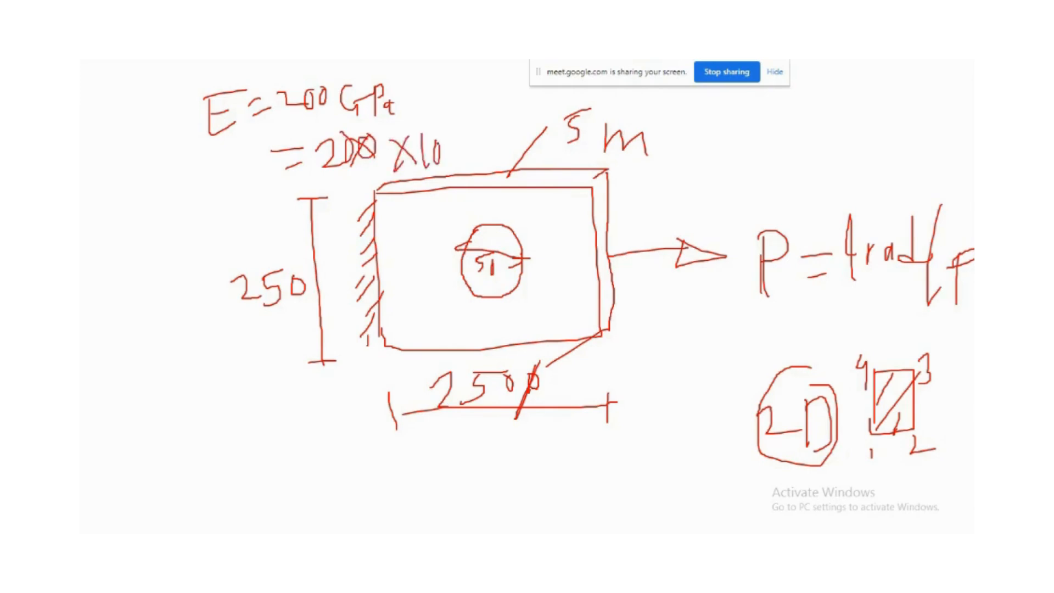
mouse_move(438, 117)
left_mouse_down()
mouse_move(453, 124)
mouse_move(438, 137)
mouse_move(466, 147)
left_mouse_up()
mouse_move(468, 130)
left_mouse_down()
mouse_move(485, 129)
mouse_move(490, 157)
left_mouse_up()
left_click_drag(499, 132, 498, 154)
left_click_drag(497, 131, 516, 151)
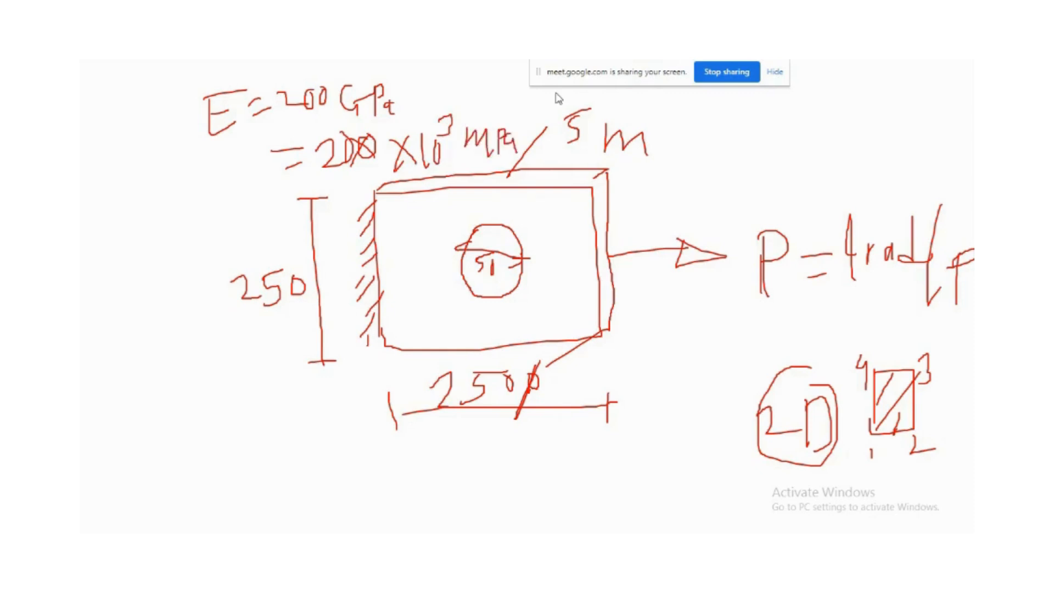
Extend the modulus note with = 2×10⁵.
left_click_drag(642, 79, 793, 65)
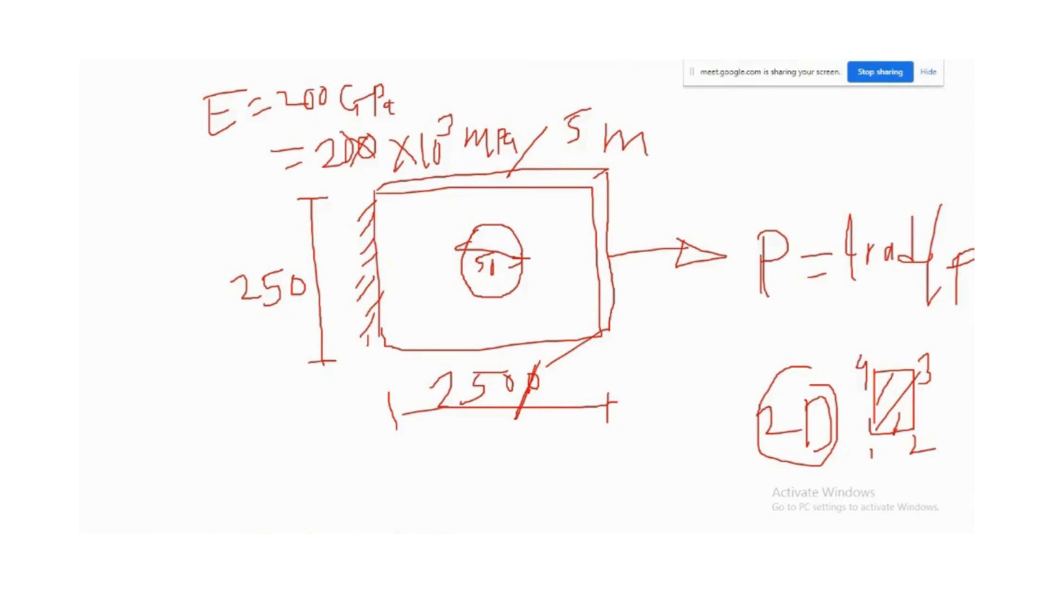
mouse_move(496, 81)
left_mouse_down()
mouse_move(503, 92)
mouse_move(552, 89)
left_mouse_up()
mouse_move(559, 78)
left_mouse_down()
mouse_move(586, 90)
mouse_move(561, 97)
mouse_move(606, 100)
mouse_move(618, 77)
left_mouse_up()
mouse_move(636, 69)
left_mouse_down()
mouse_move(650, 65)
mouse_move(634, 77)
mouse_move(641, 83)
left_mouse_up()
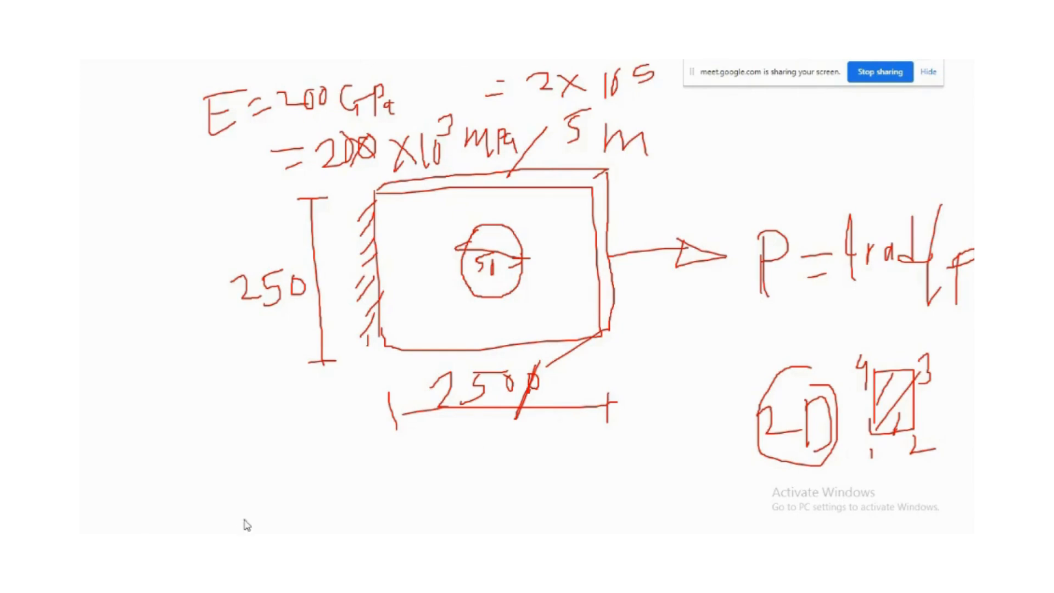
End the slide show and keep the ink annotations.
key("Escape")
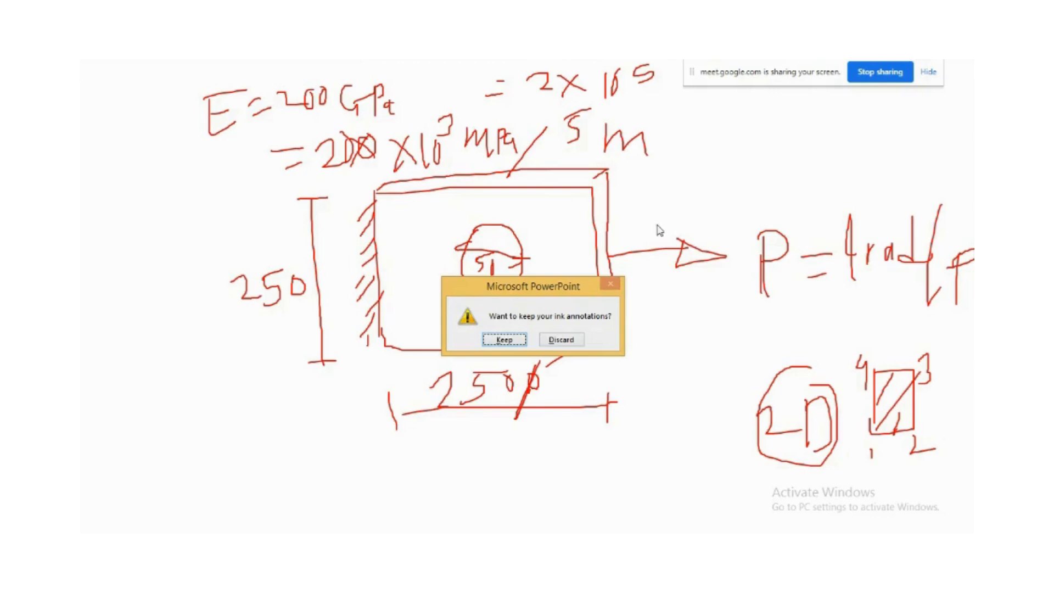
left_click(497, 340)
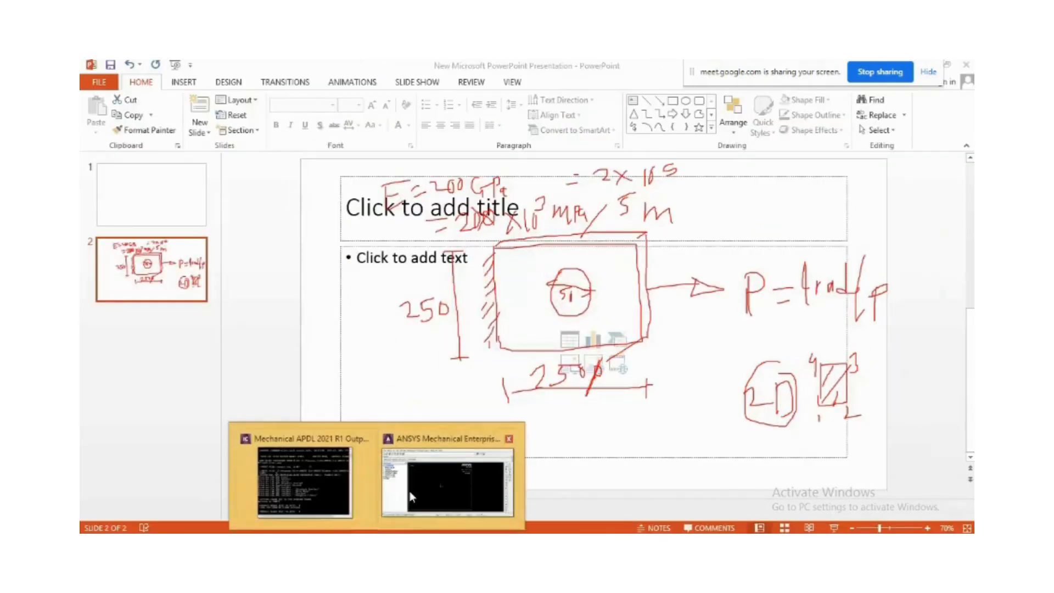
Switch back to ANSYS and add a Solid Quad 4 node 182 element type in the Preprocessor.
left_click(413, 494)
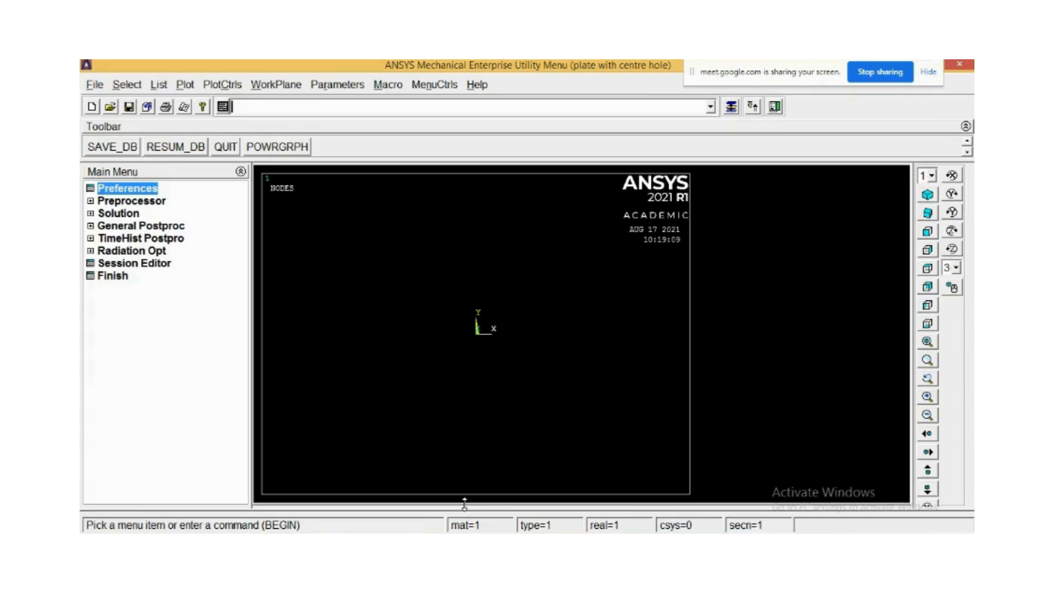
left_click(96, 202)
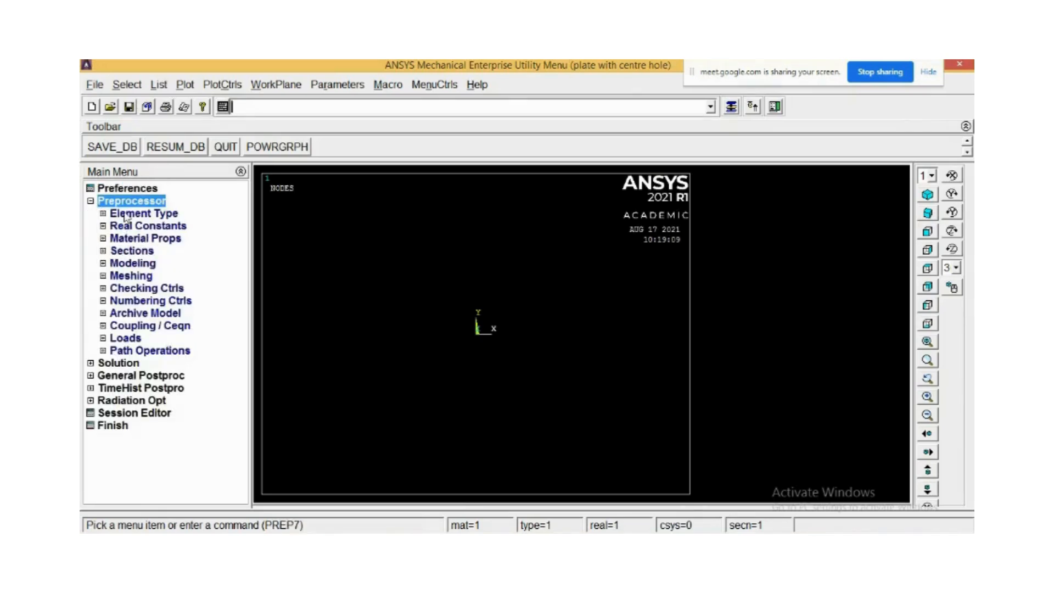
left_click(126, 214)
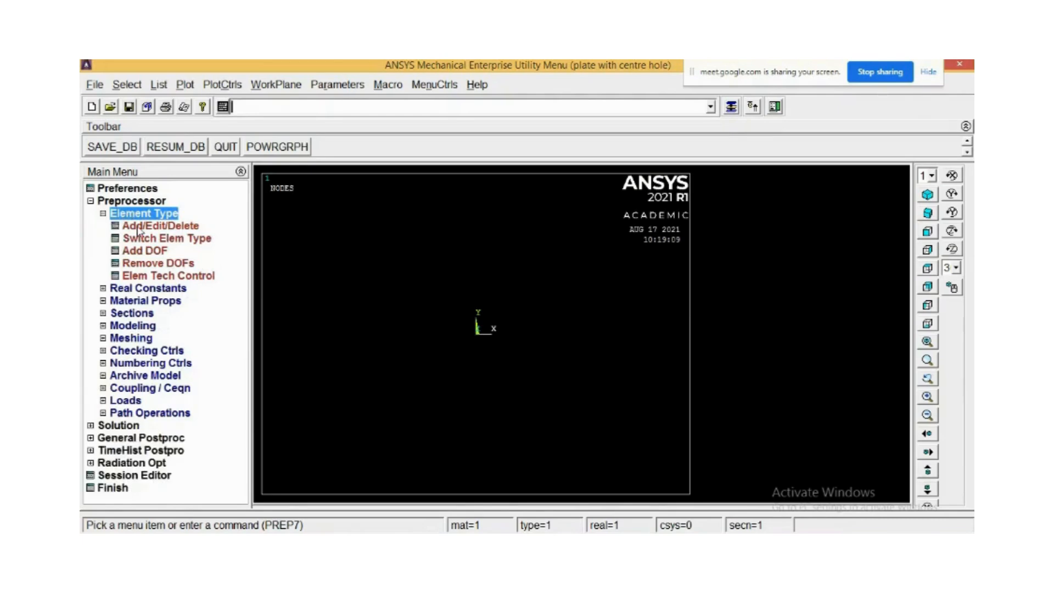
left_click(141, 227)
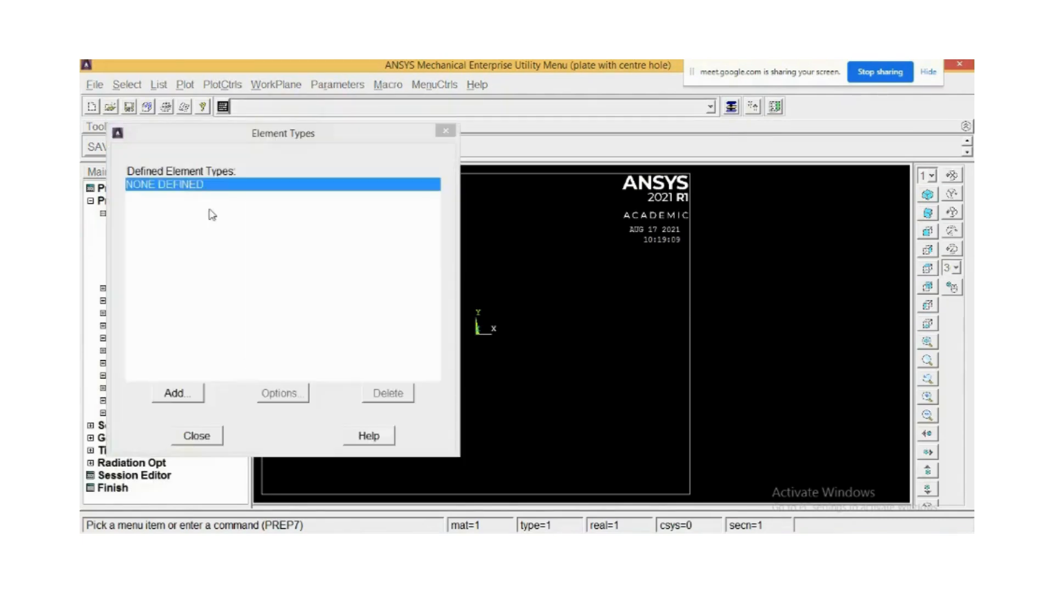
left_click(176, 394)
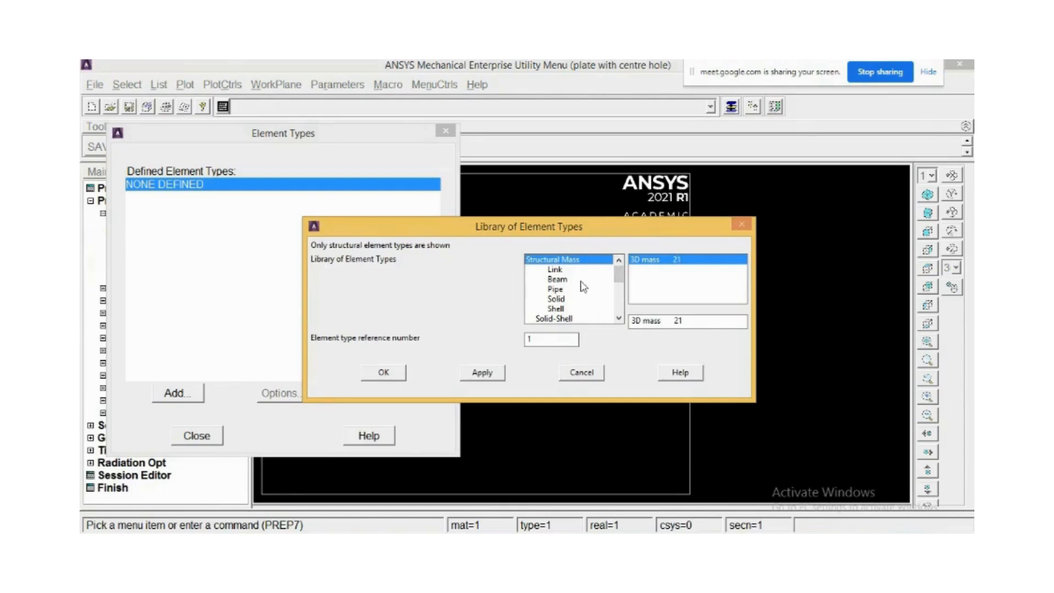
left_click(556, 300)
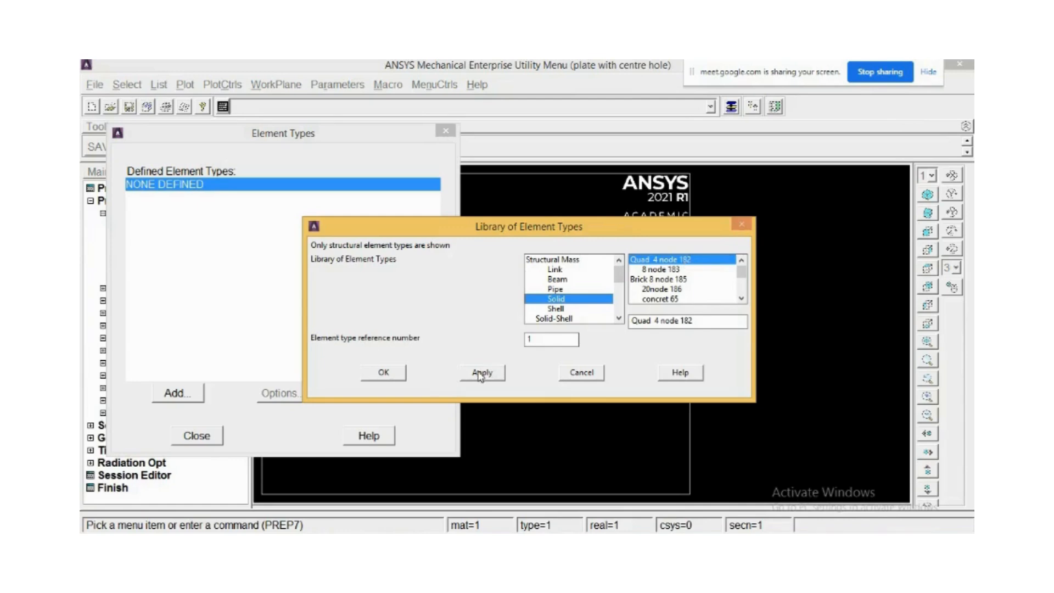
left_click(384, 373)
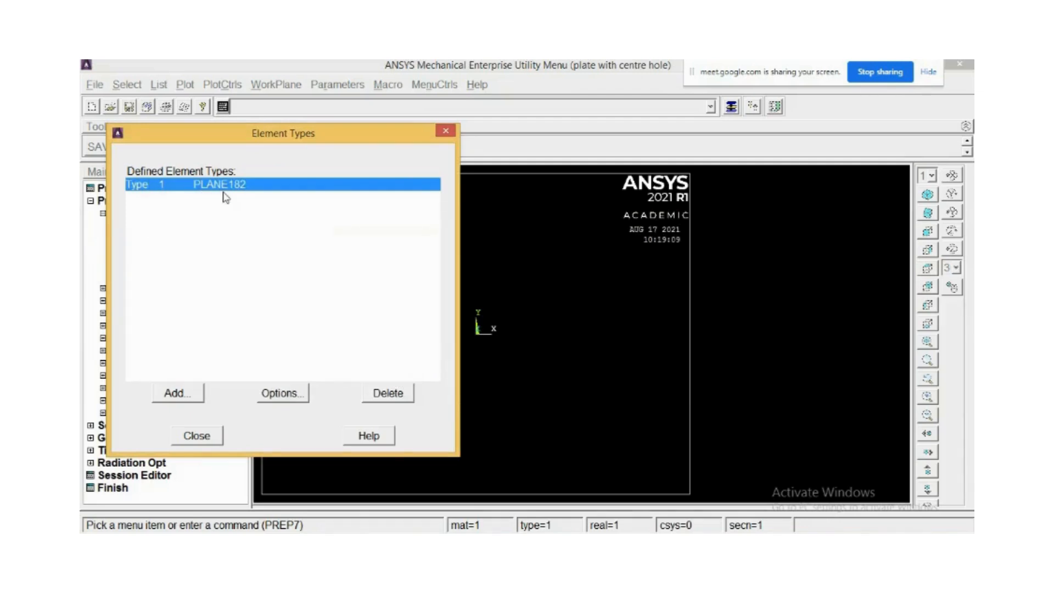
Set the PLANE182 element type's behavior option to plane stress with thickness.
left_click(170, 393)
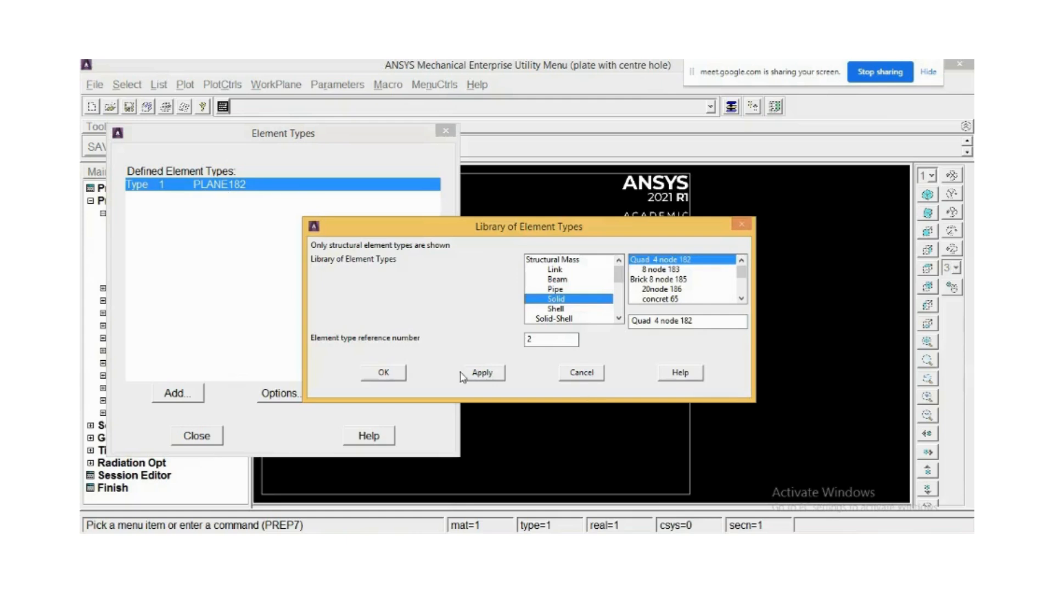
left_click(583, 375)
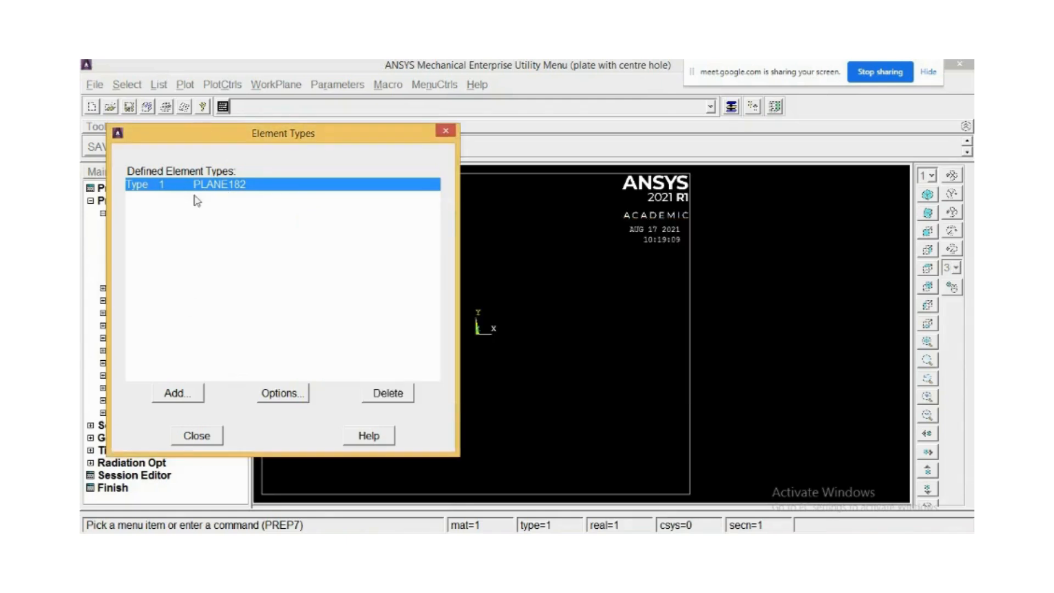
left_click(284, 398)
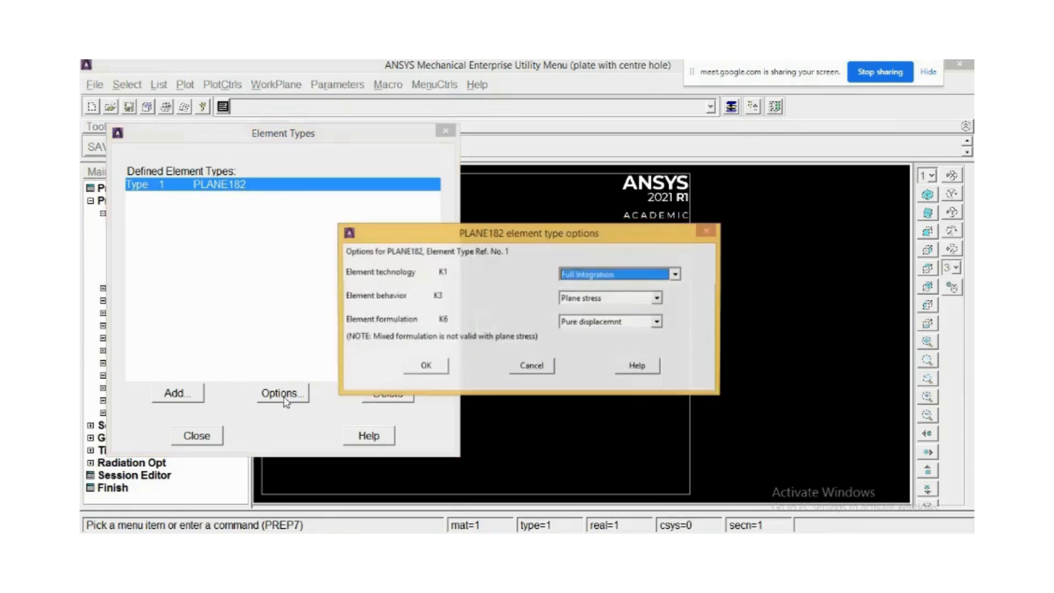
left_click(607, 299)
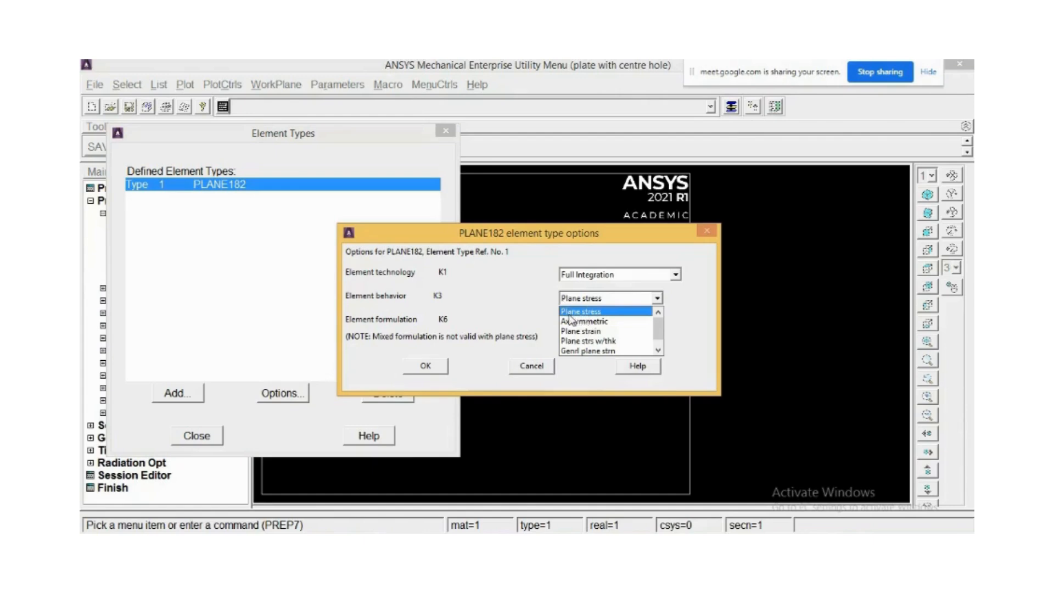
left_click(581, 343)
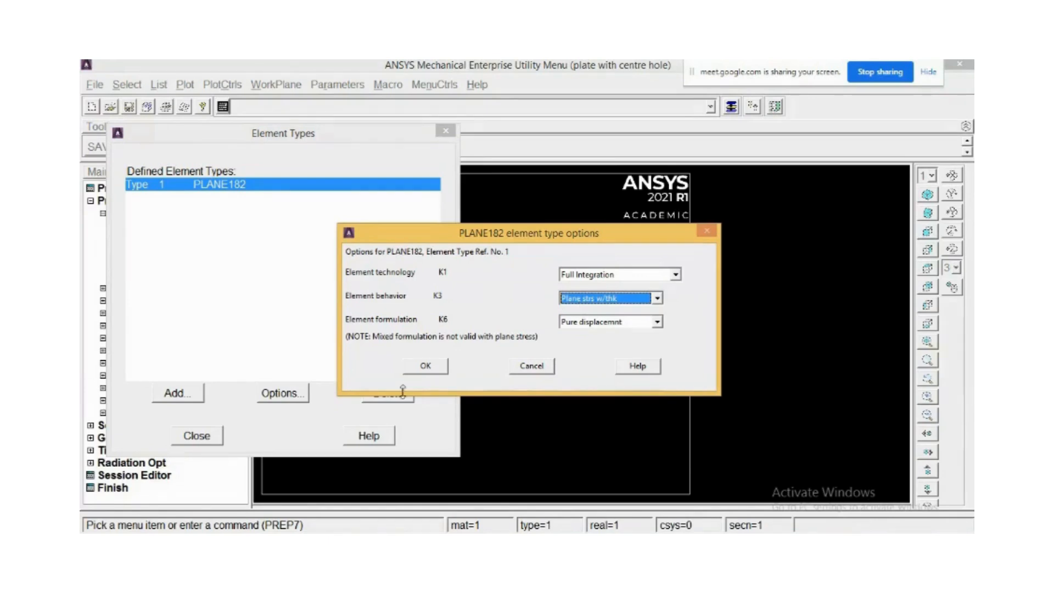
left_click(426, 366)
left_click(290, 397)
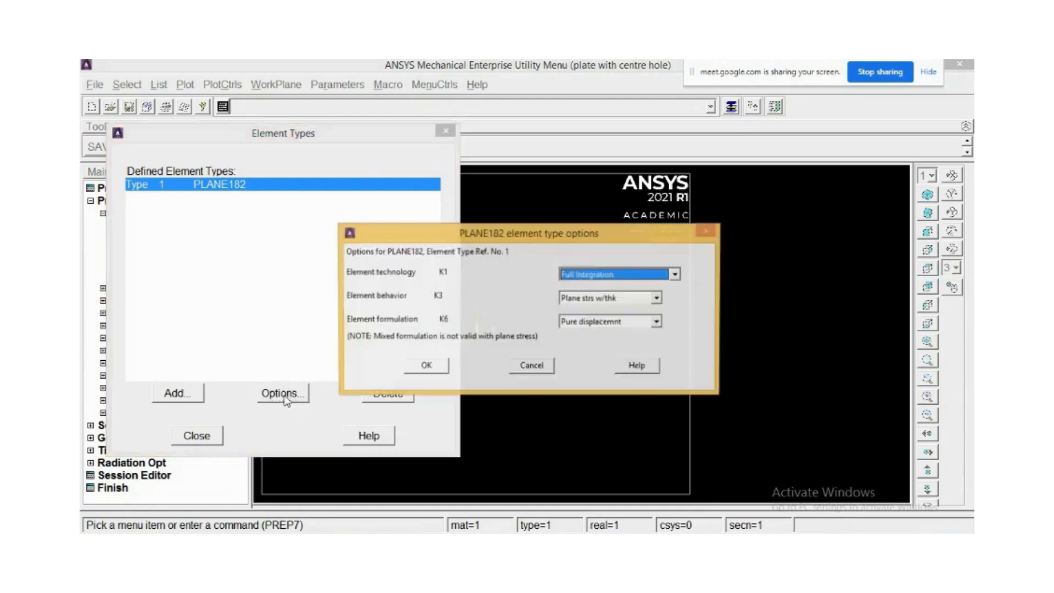
left_click(590, 299)
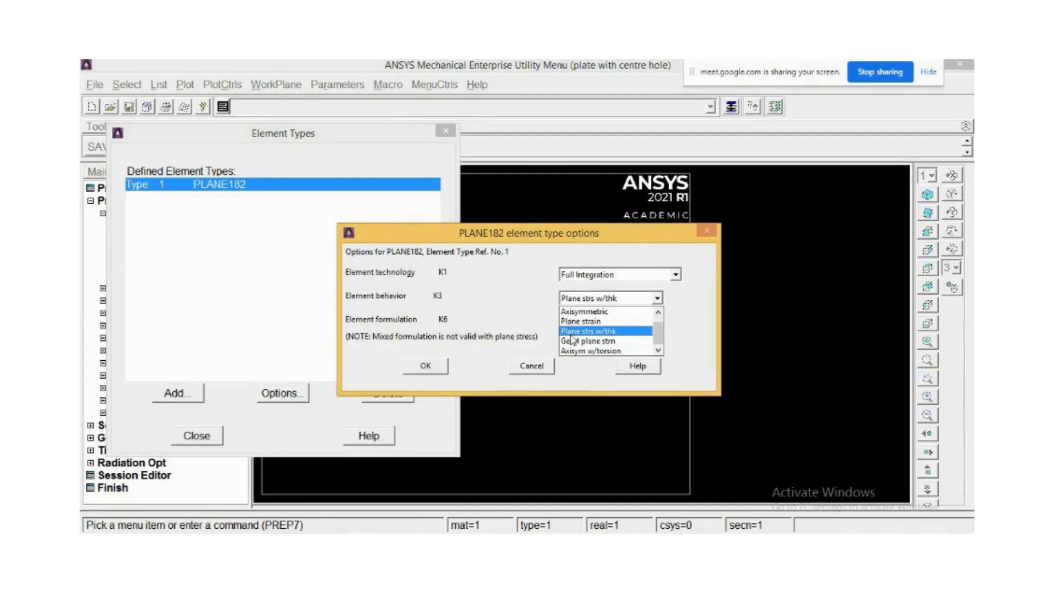
left_click(601, 332)
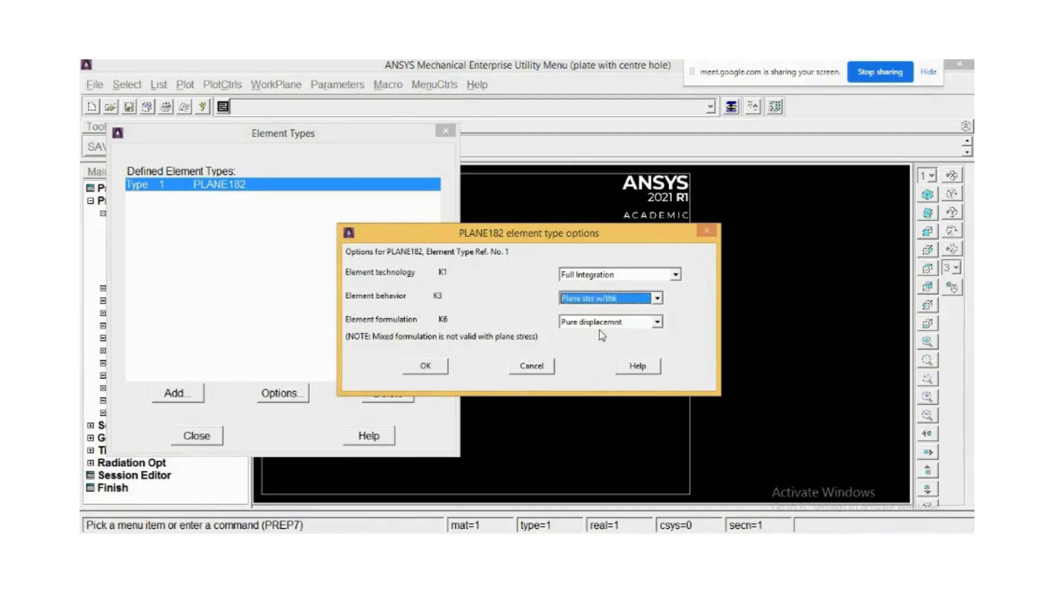
left_click(424, 366)
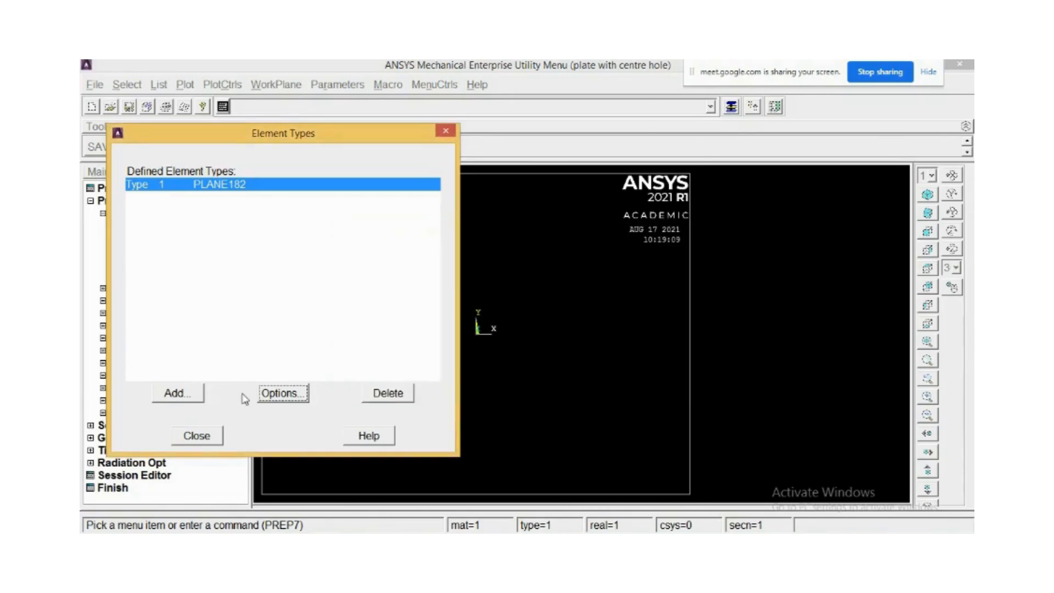
left_click(197, 436)
Add a real constant set for the PLANE182 element type with a thickness of 5.
left_click(119, 288)
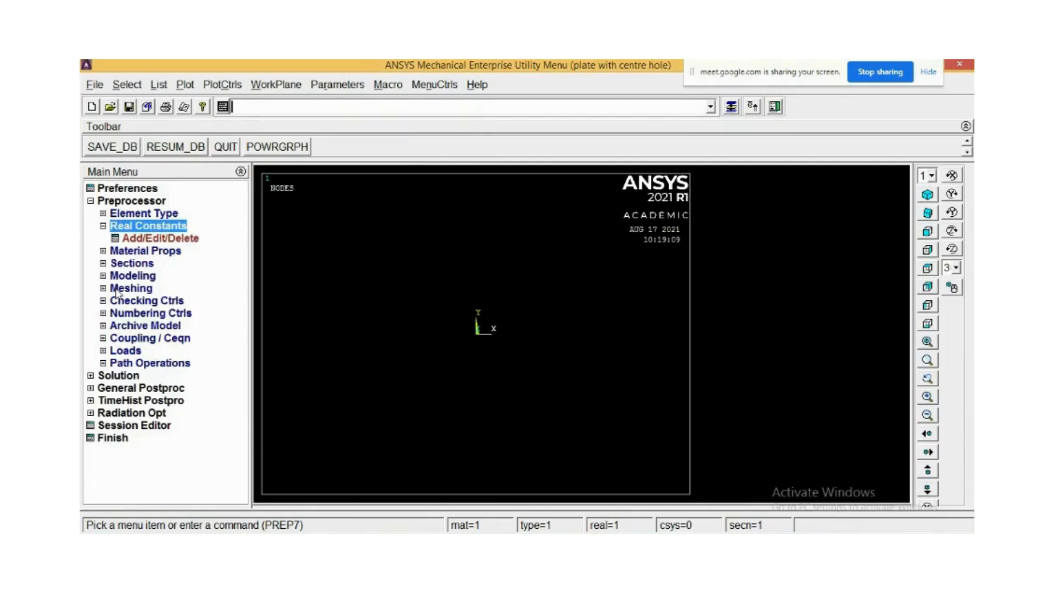
left_click(148, 240)
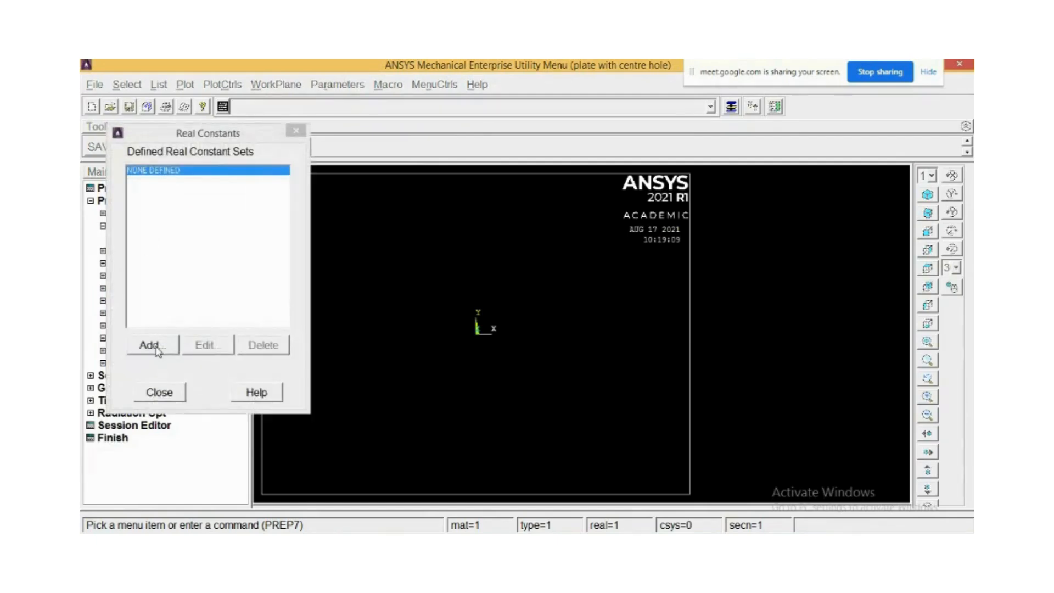
left_click_drag(190, 136, 392, 124)
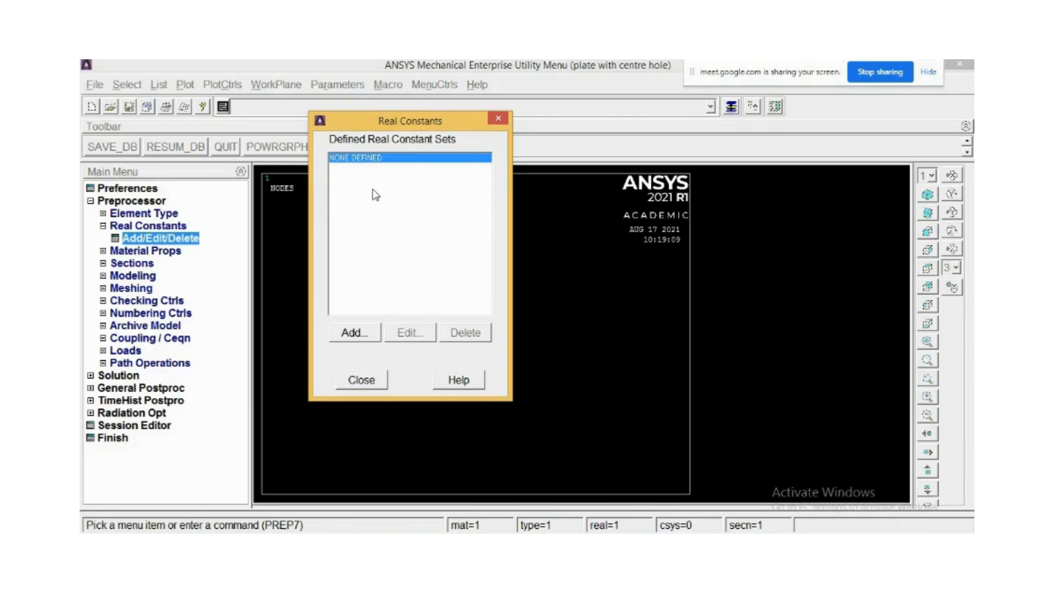
left_click(354, 332)
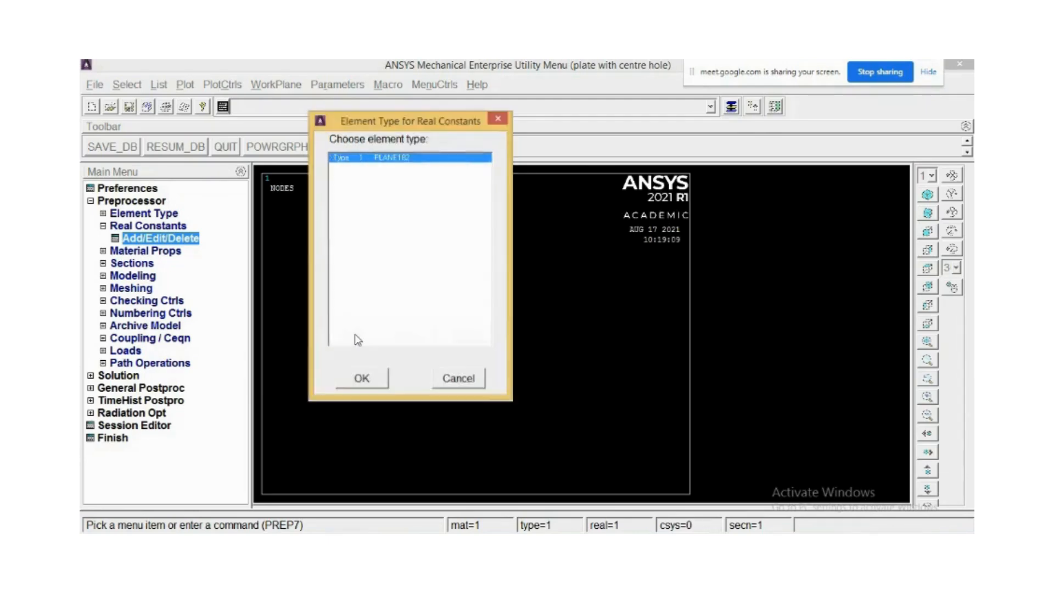
left_click(357, 386)
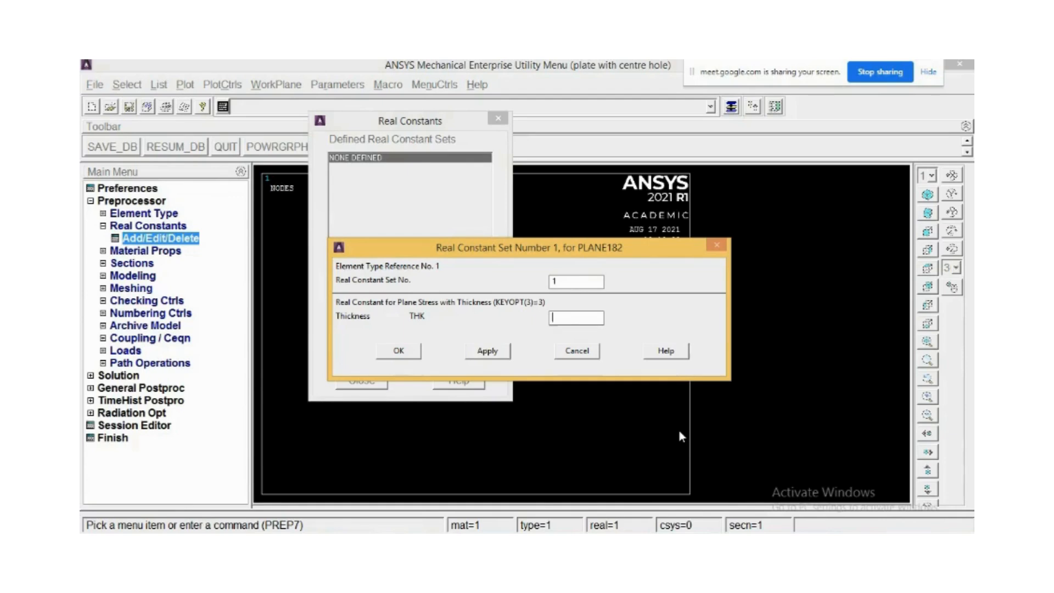
type("5")
double_click(555, 317)
left_click(411, 354)
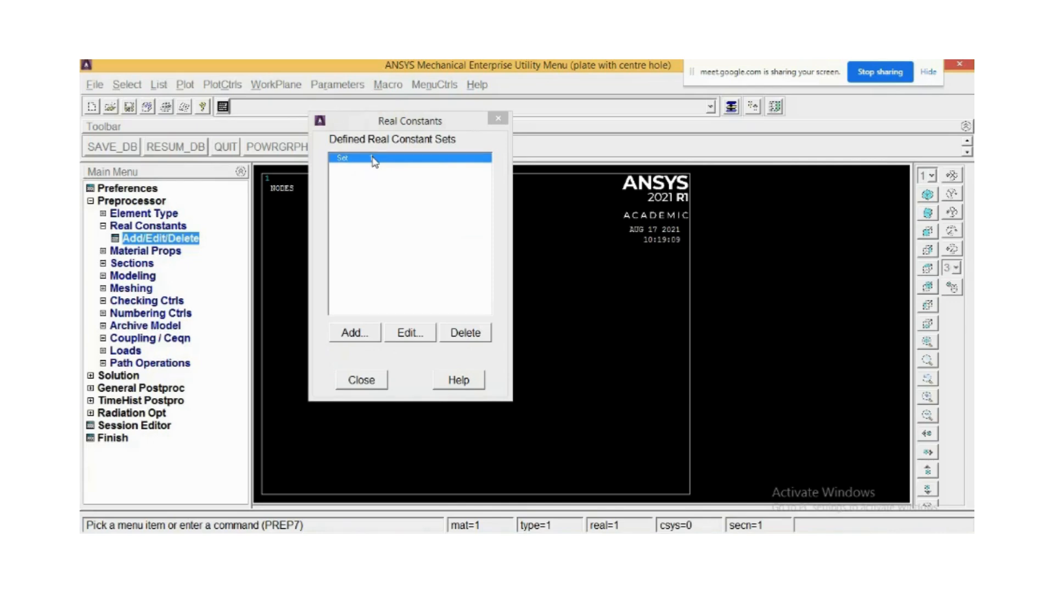
left_click(363, 379)
Define a linear elastic isotropic material model with EX 2e5 and PRXY 0.3.
left_click(123, 251)
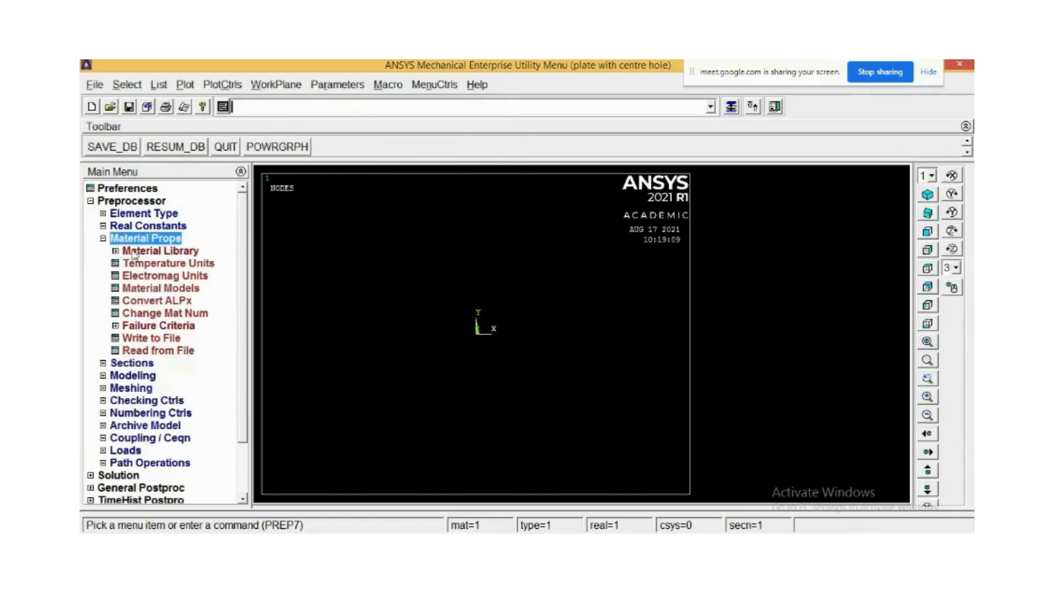
left_click(144, 288)
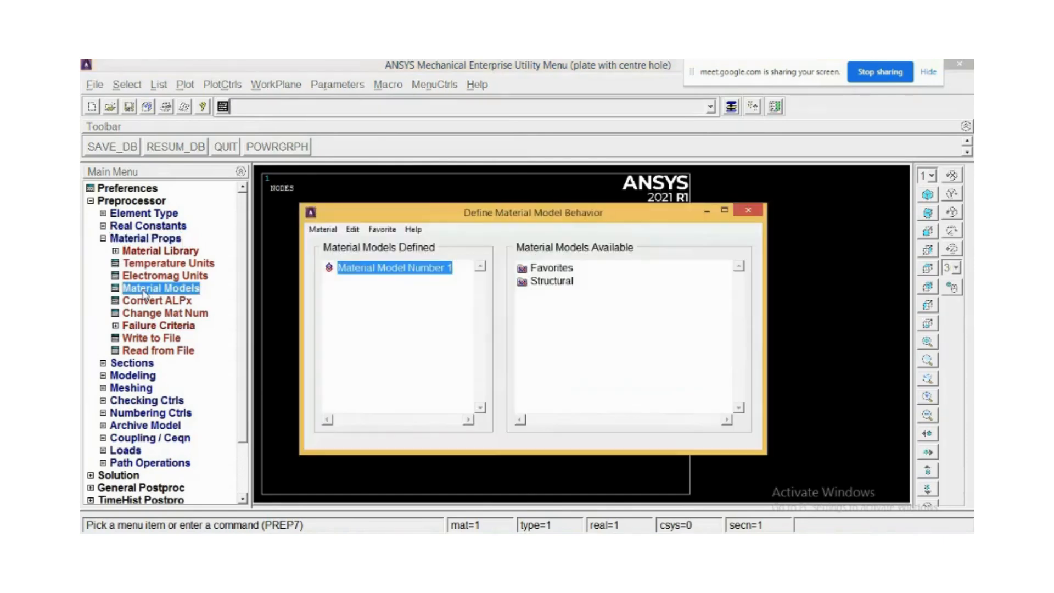
double_click(543, 283)
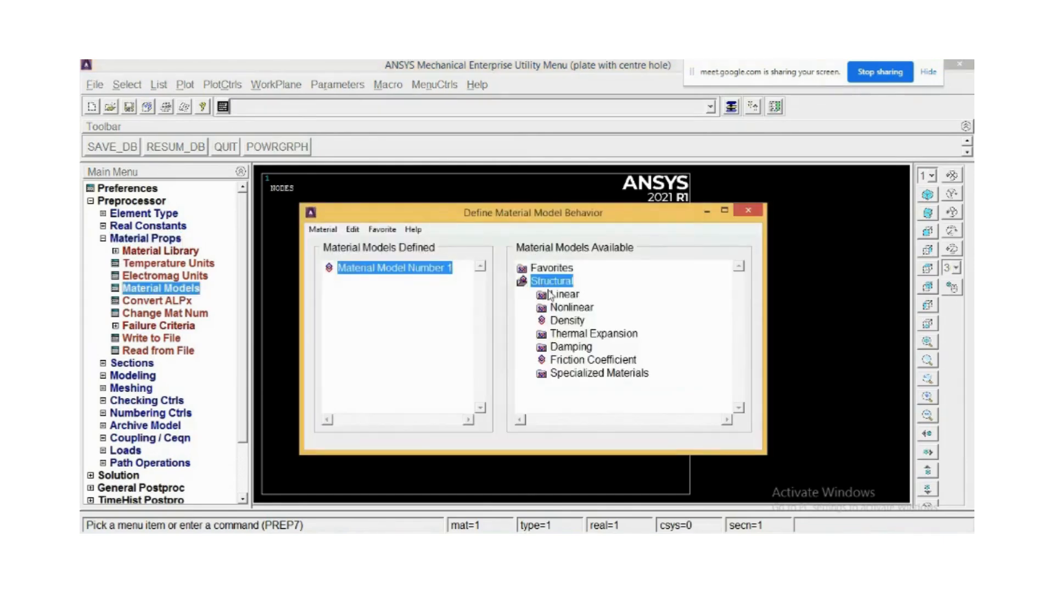
double_click(564, 295)
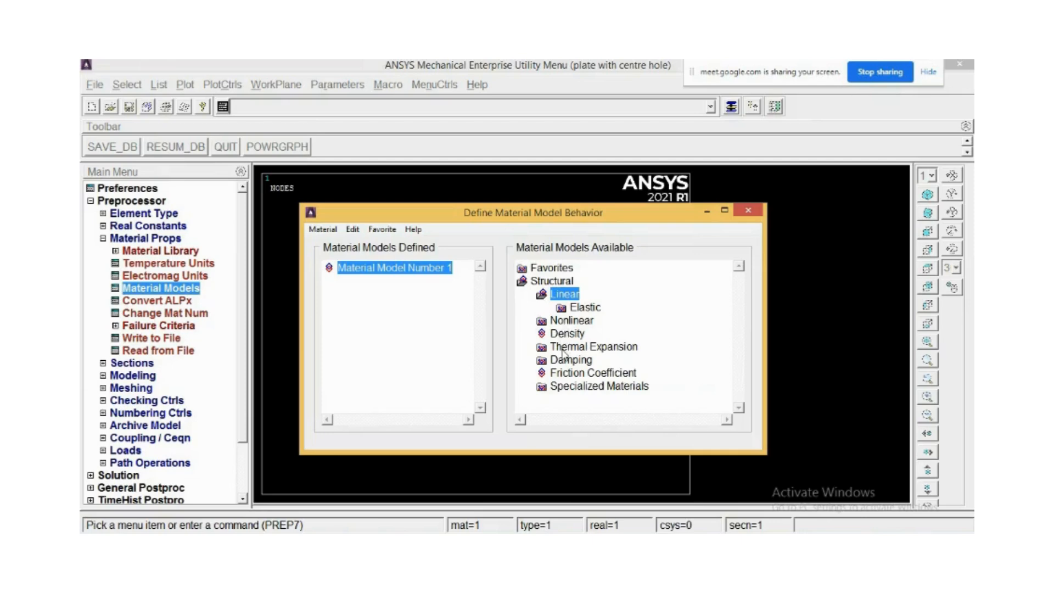
left_click(584, 309)
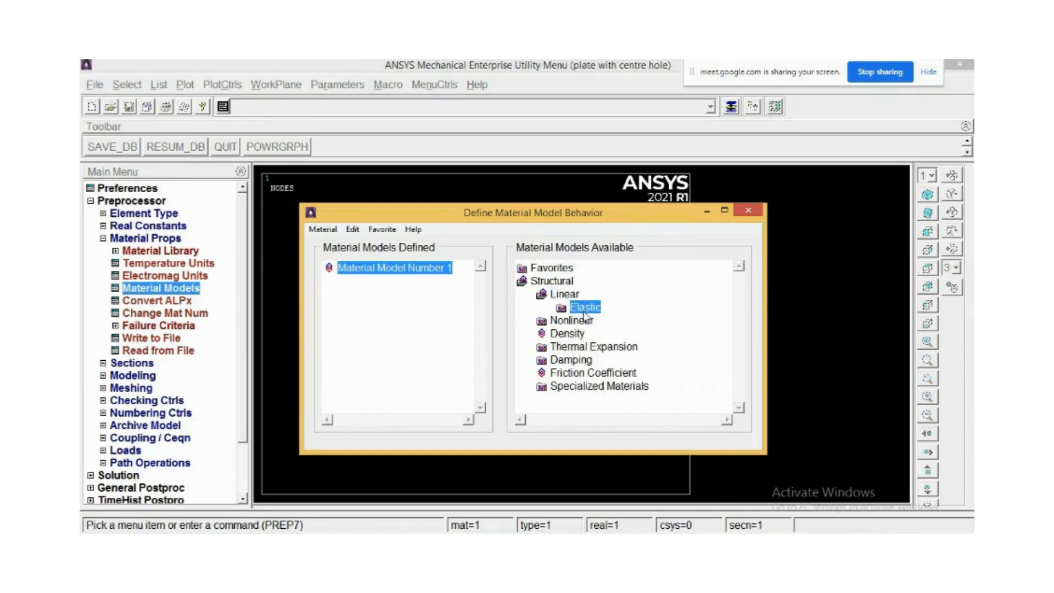
double_click(584, 308)
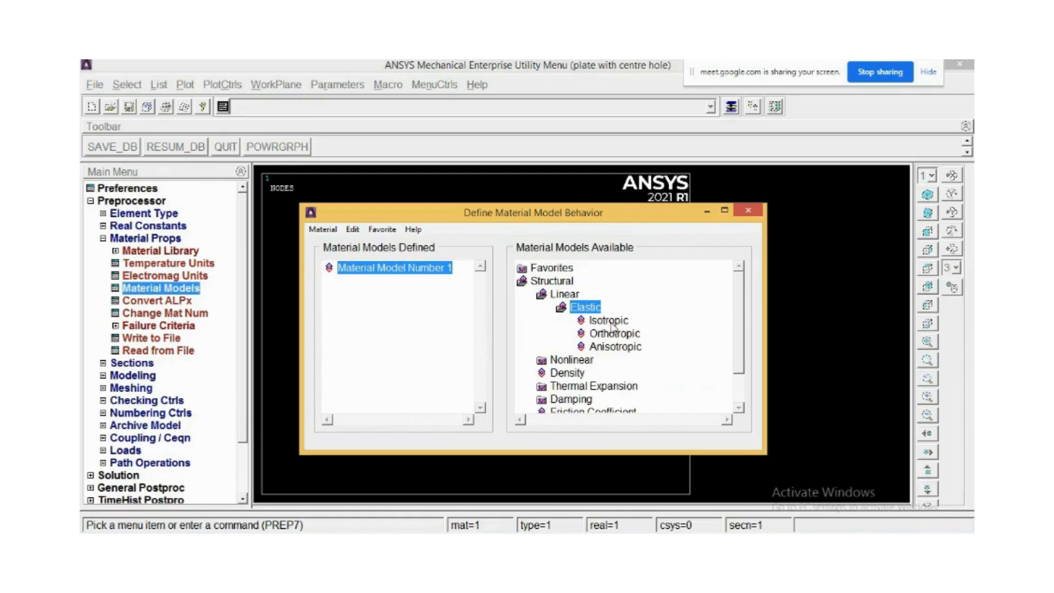
double_click(610, 322)
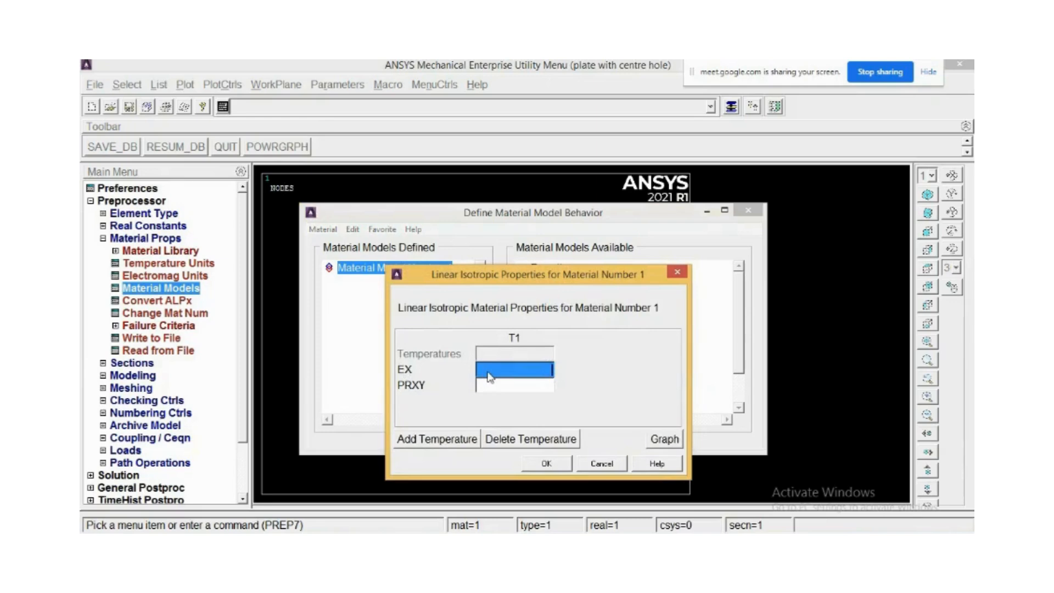
type("2e5")
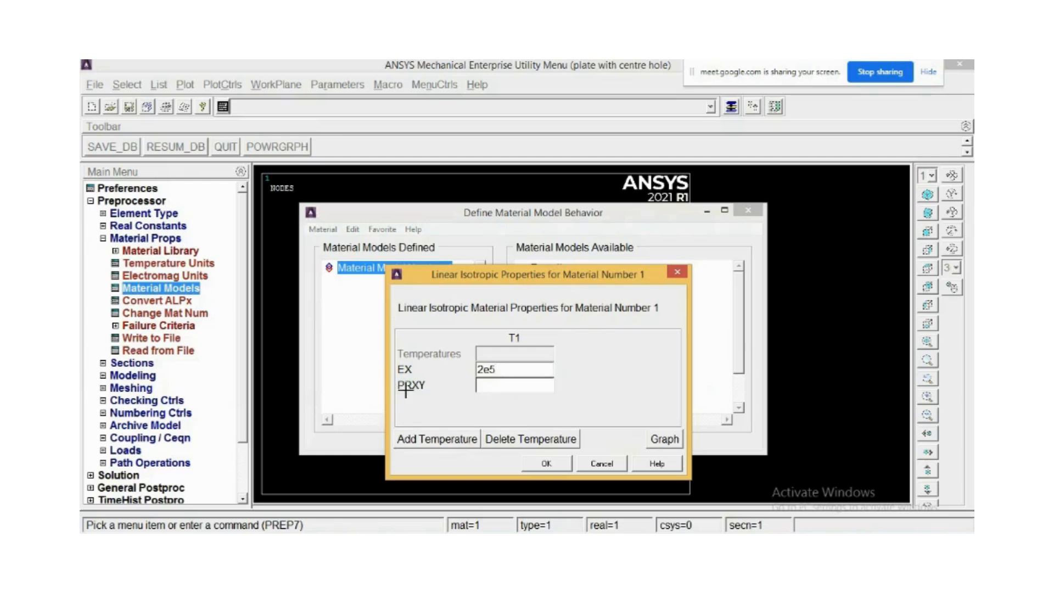
left_click(535, 387)
type("0.3")
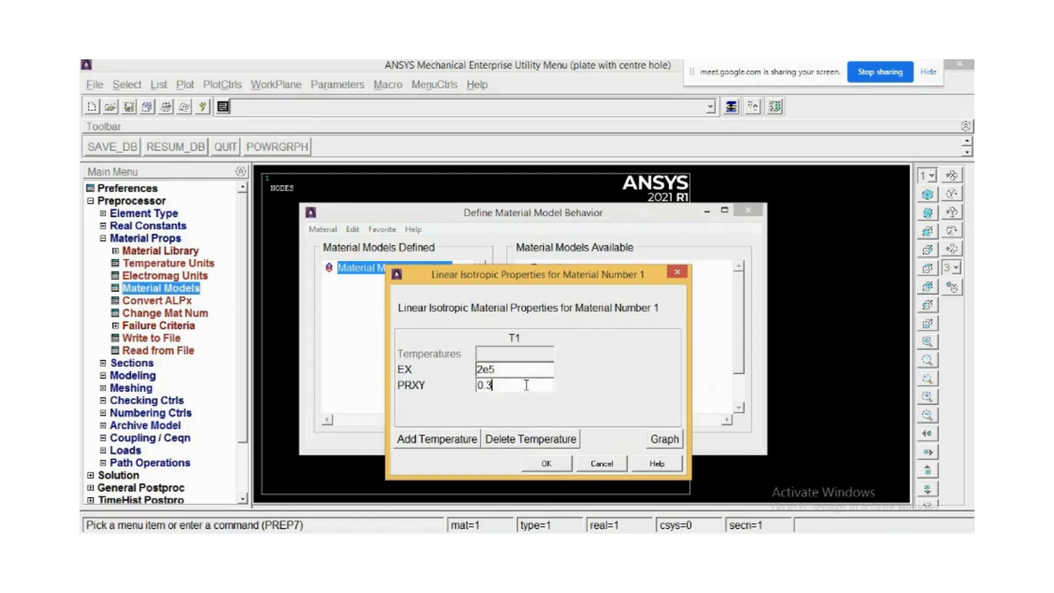
left_click(544, 465)
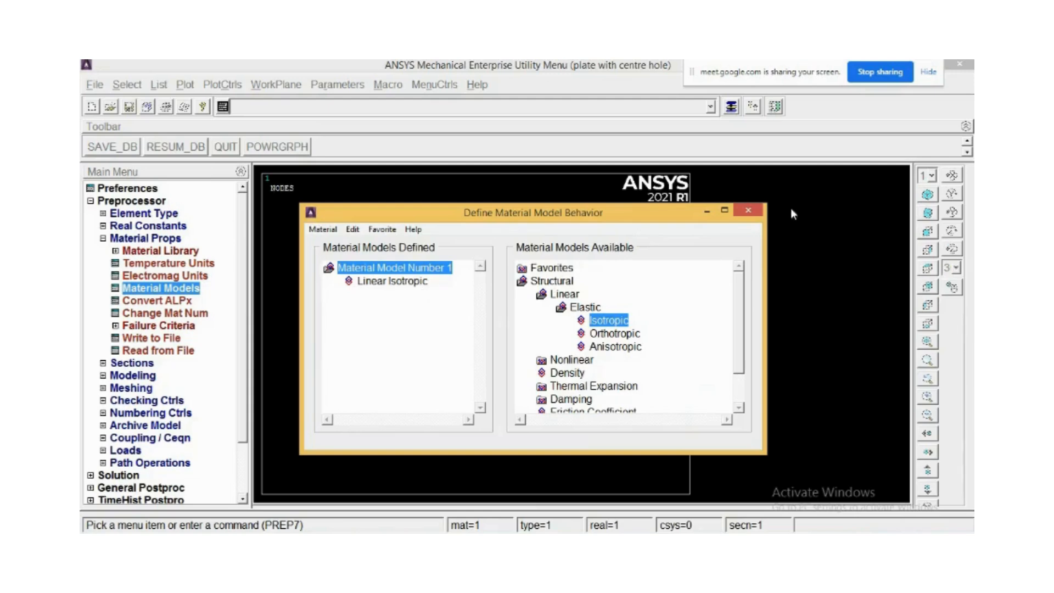
left_click(748, 211)
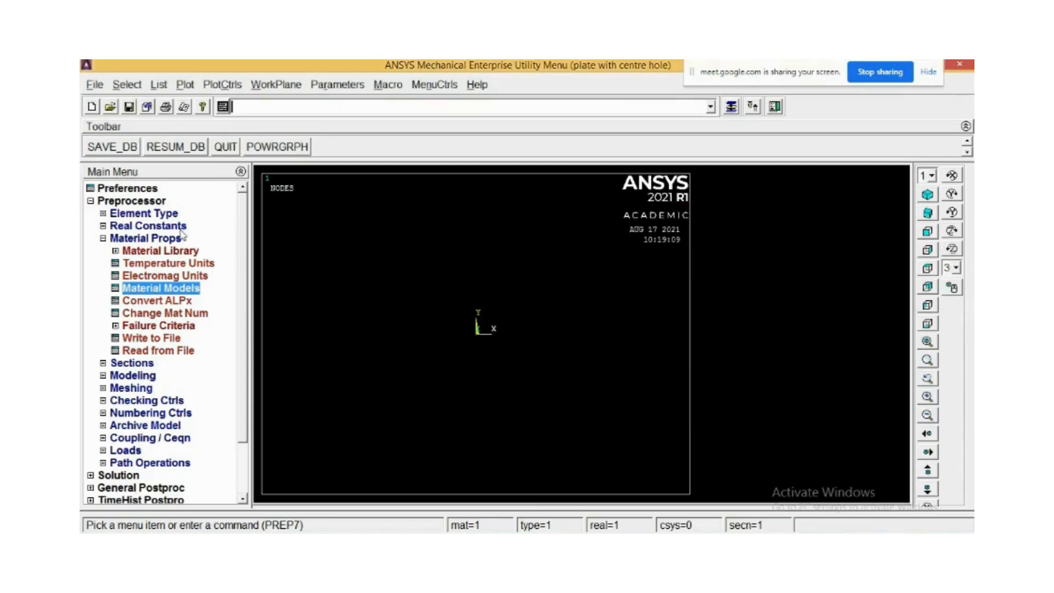
Save the model database.
left_click(127, 240)
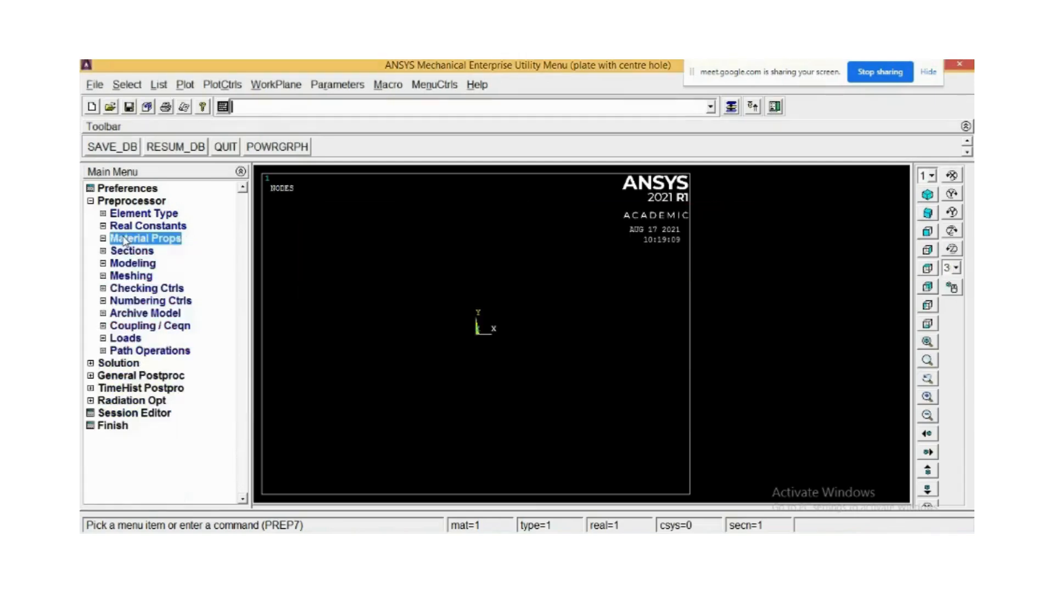
left_click(103, 264)
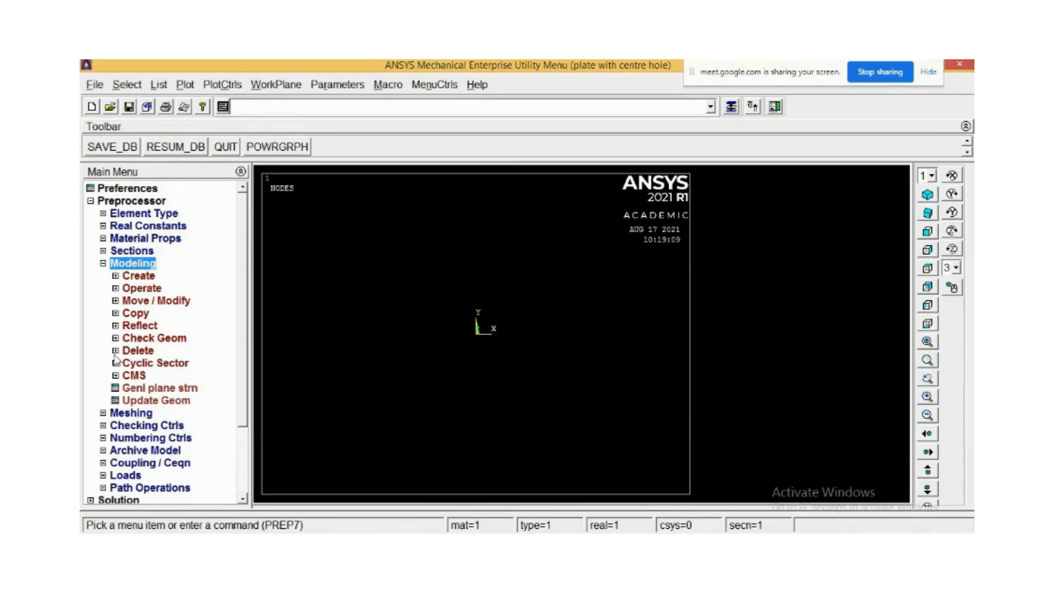
left_click(106, 148)
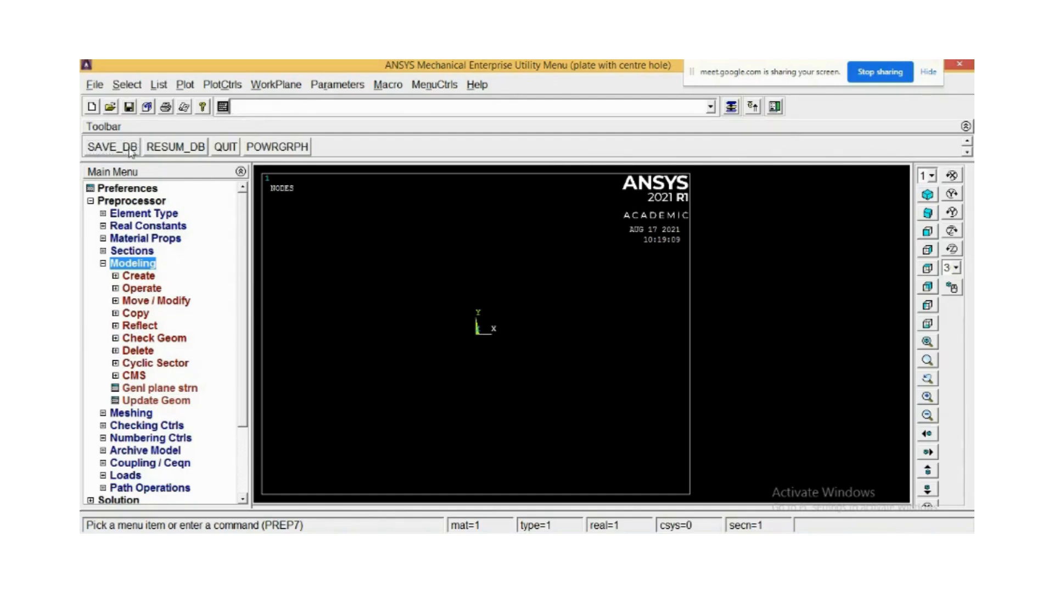
Create a rectangular area by two corners at WP X 0, WP Y 0 with width 250 and height 250.
left_click(115, 276)
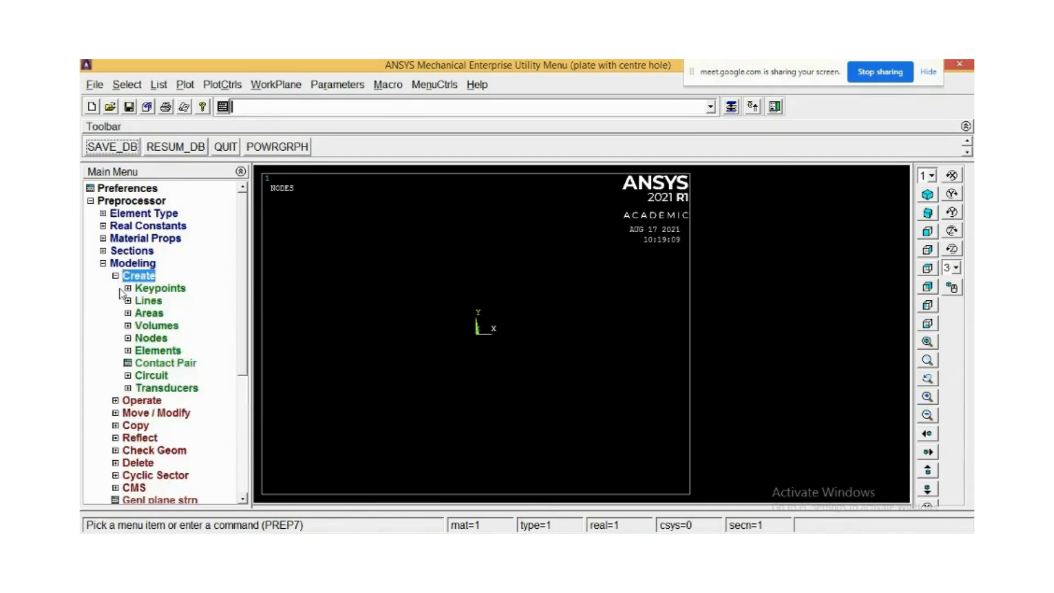
left_click(128, 315)
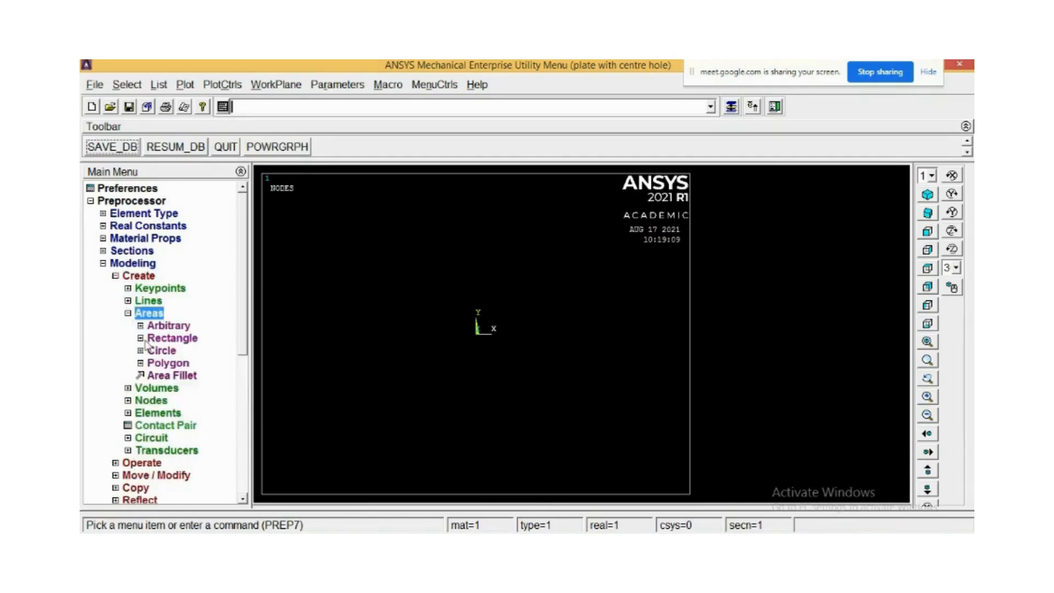
left_click(141, 340)
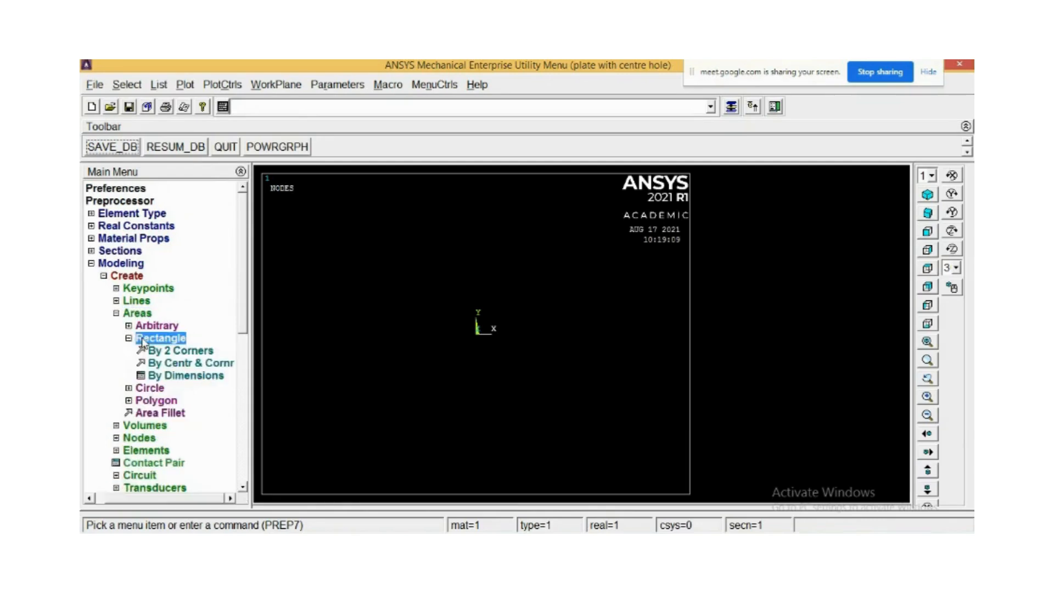
left_click(185, 353)
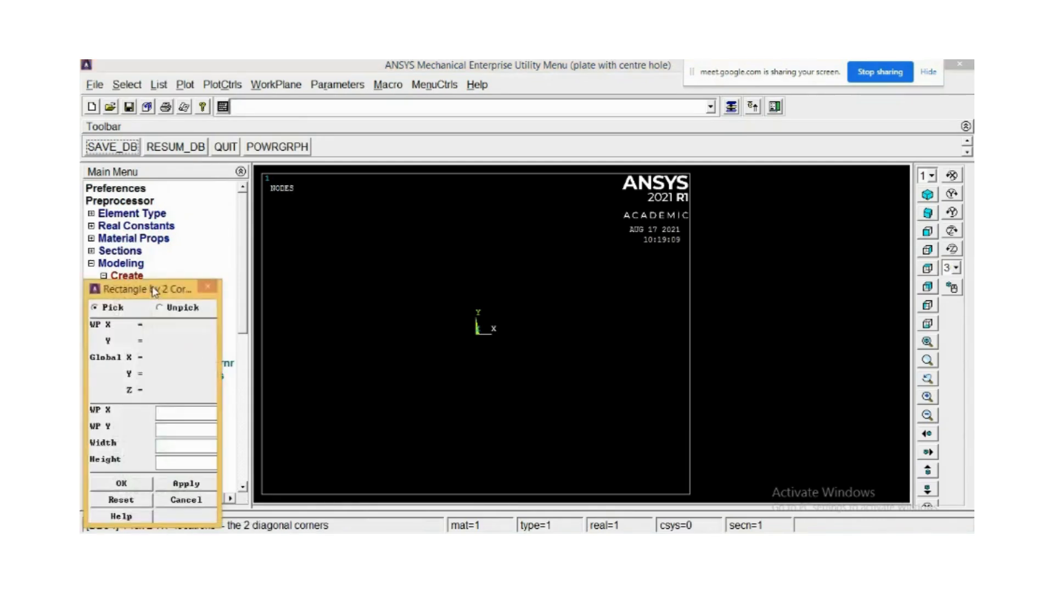
left_click_drag(153, 286, 231, 112)
left_click(285, 238)
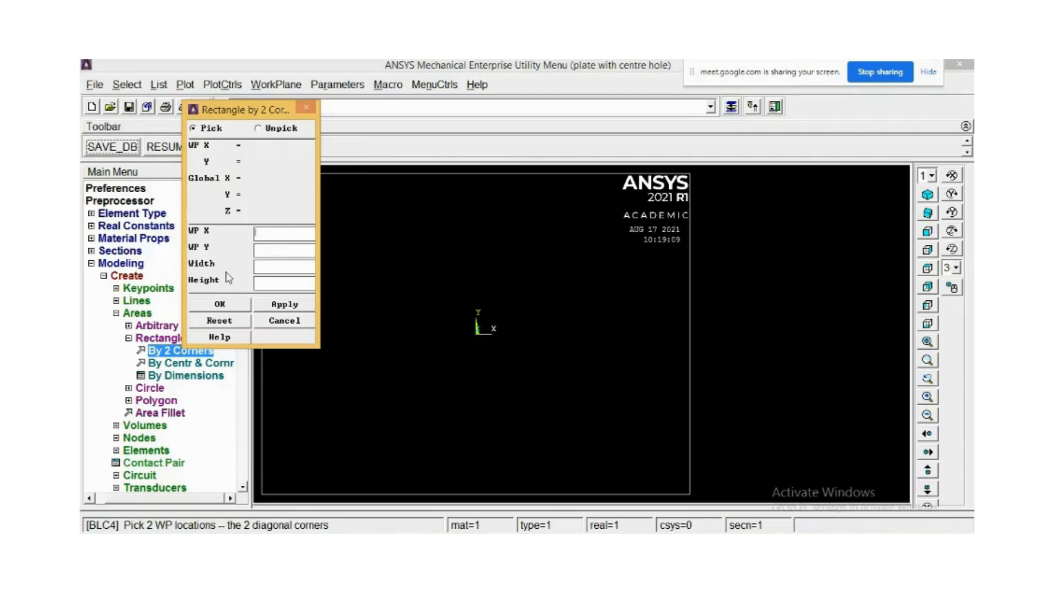
type("0")
left_click(276, 249)
type("0")
left_click(278, 269)
type("250250")
left_click(221, 307)
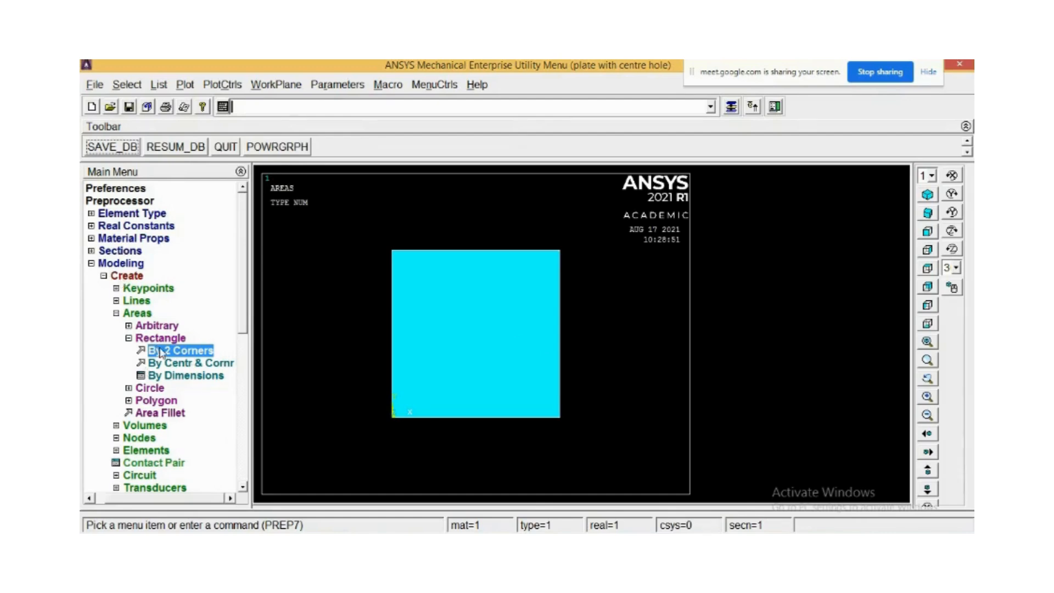
Inspect the plate area from several standard view orientations, ending in the front view.
left_click(927, 212)
left_click(928, 196)
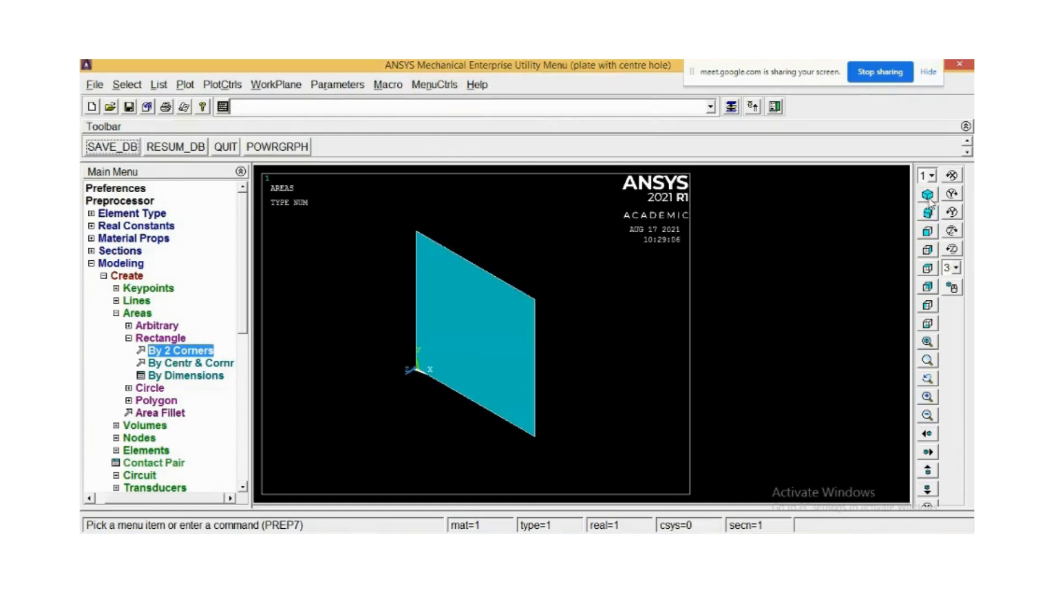
left_click(927, 233)
left_click(929, 269)
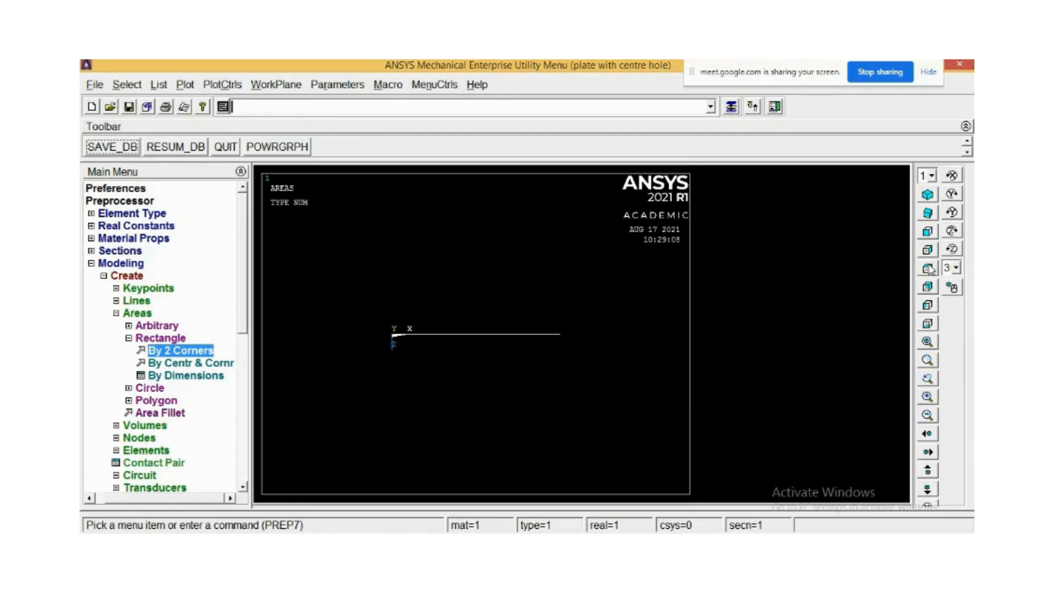
left_click(927, 287)
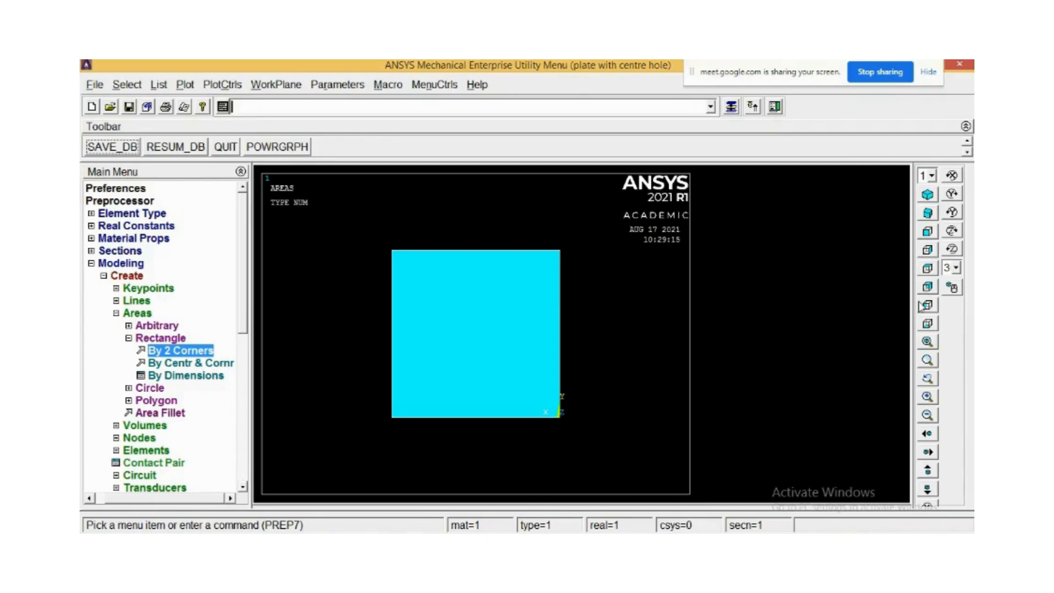
left_click(927, 306)
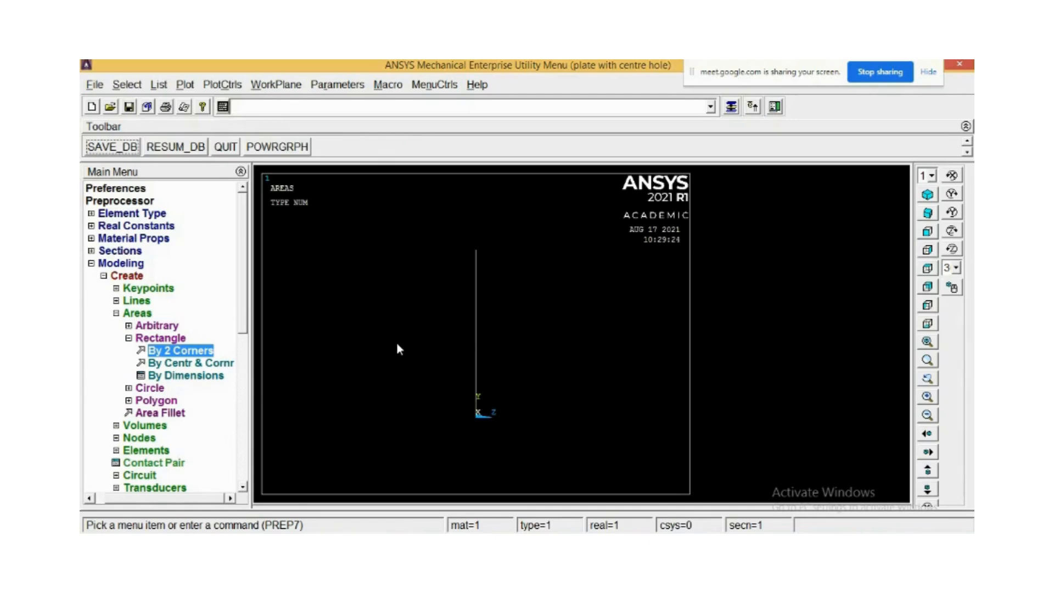
left_click(927, 195)
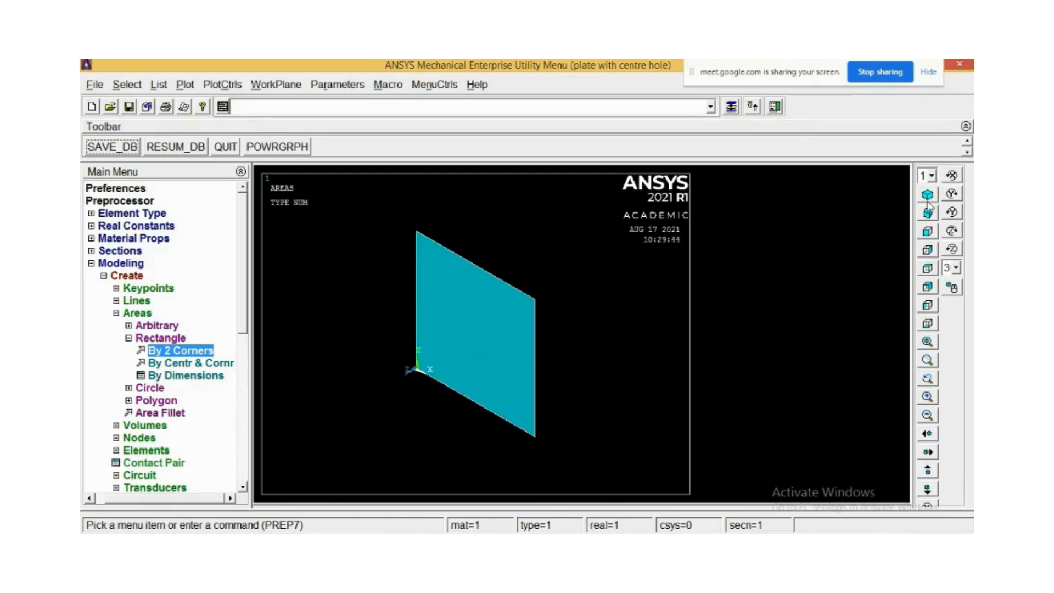
left_click(927, 233)
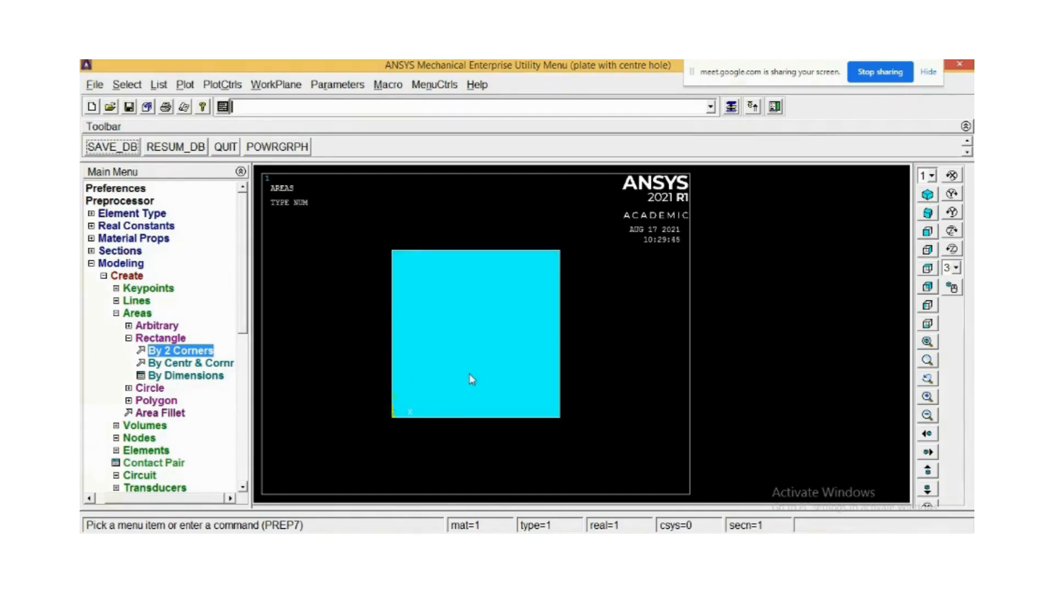
Turn on area numbers in the plot numbering controls.
left_click(218, 87)
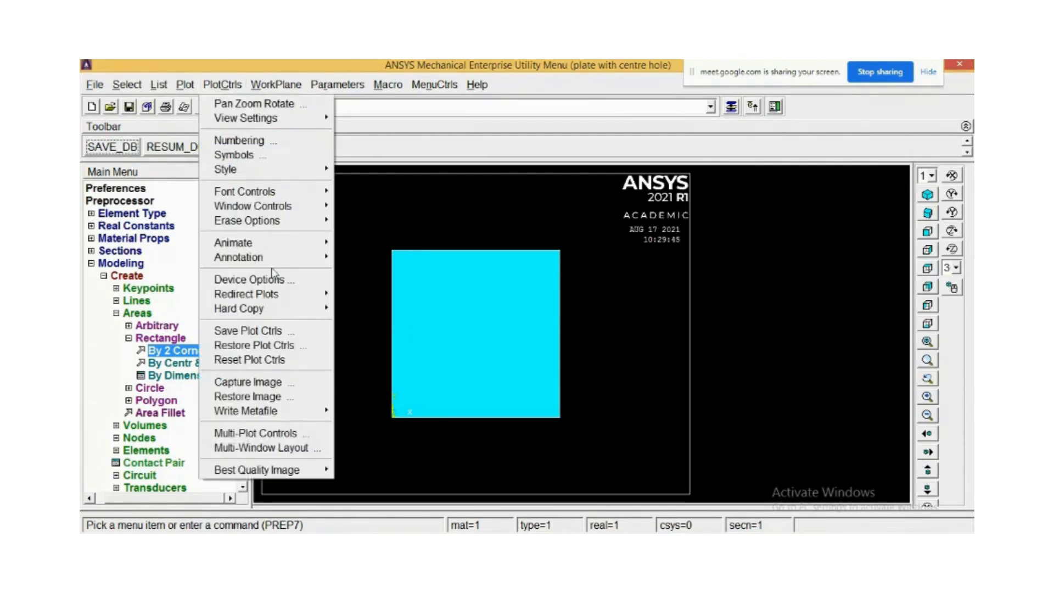
left_click(242, 142)
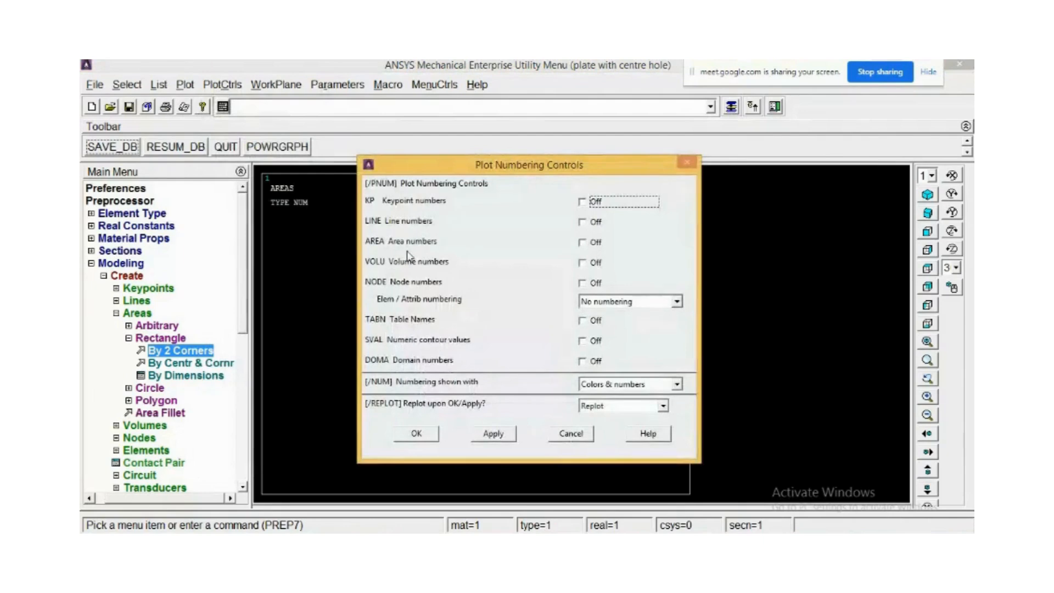
left_click(581, 243)
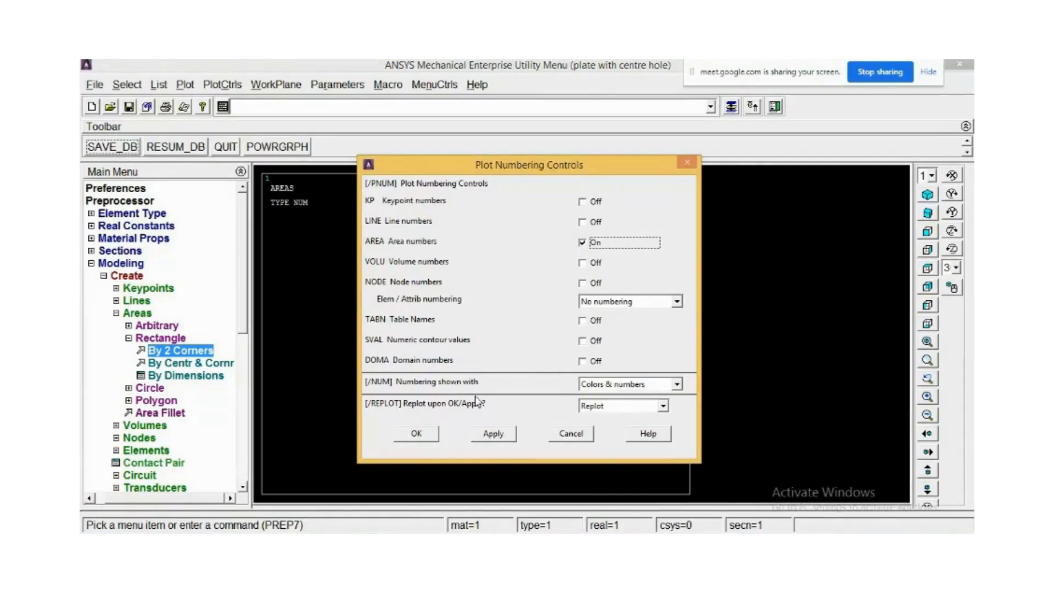
left_click(417, 433)
scroll(485, 341, "up", 5)
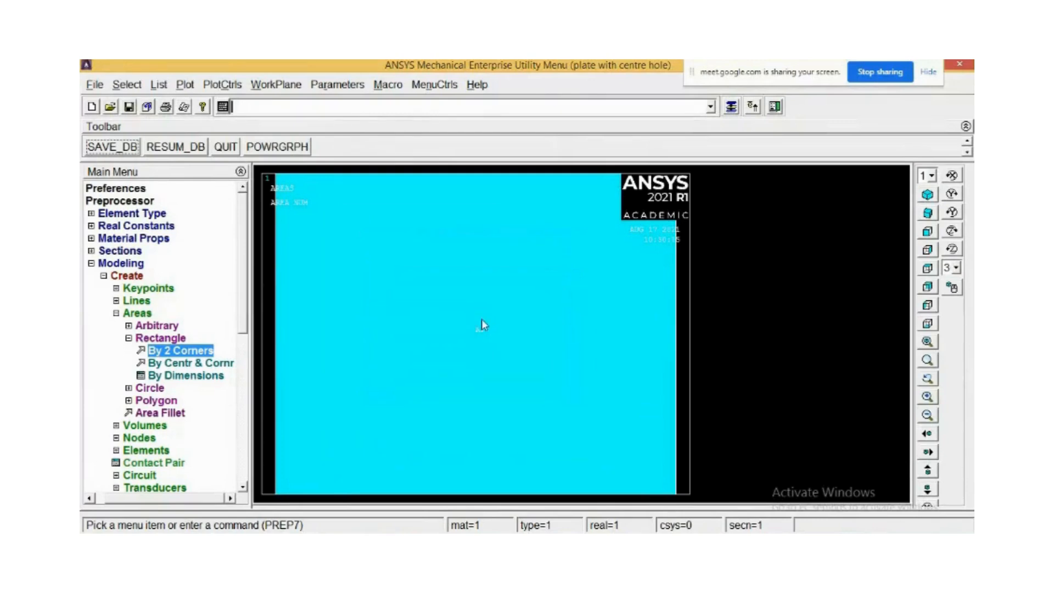
scroll(483, 322, "down", 3)
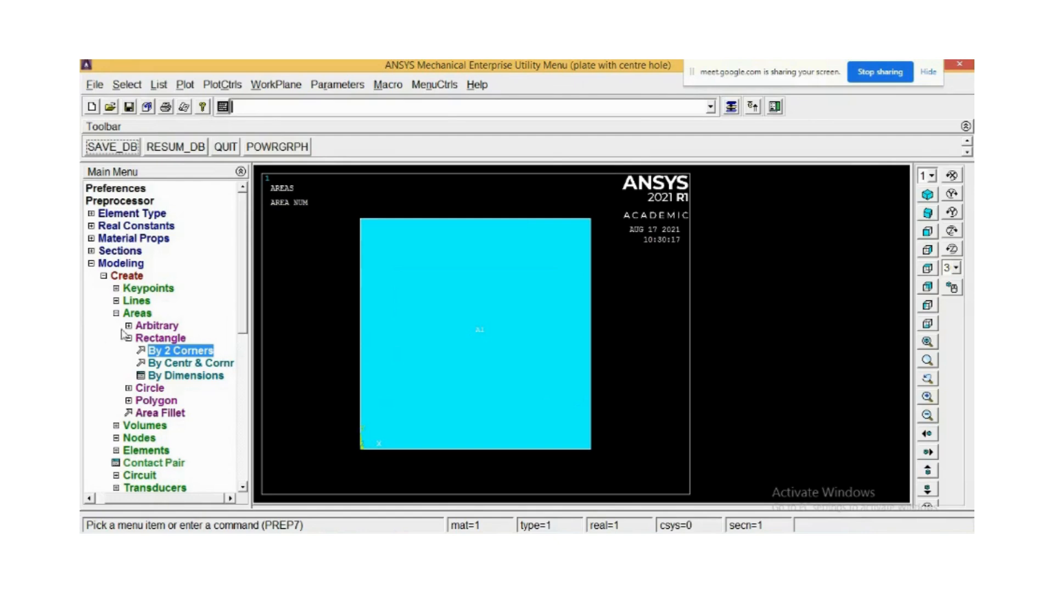
Create a solid circular area centred at WP X 125, WP Y 125 with radius 25.
left_click(130, 388)
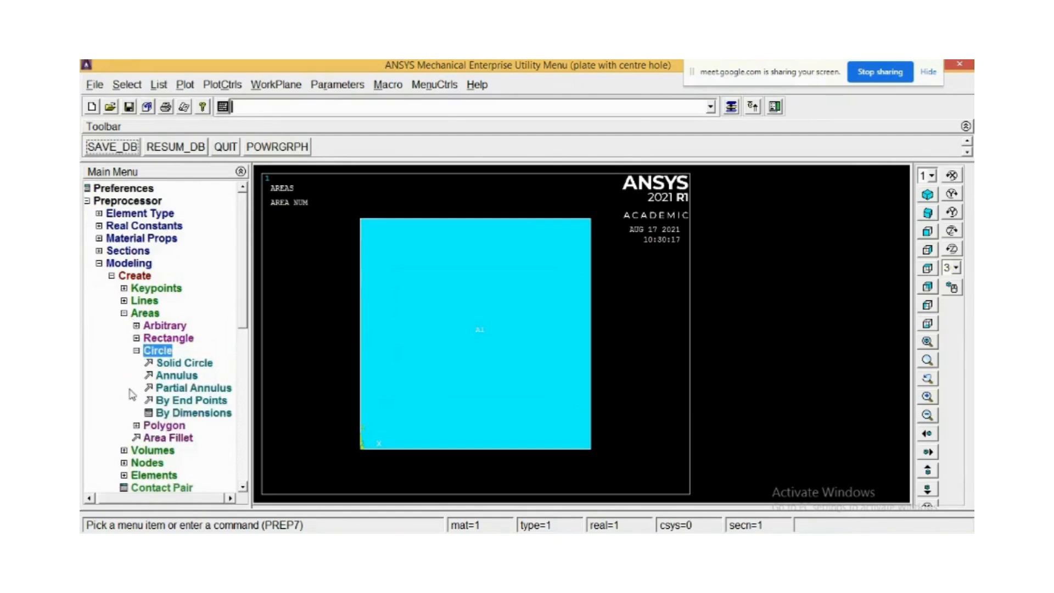
left_click(185, 364)
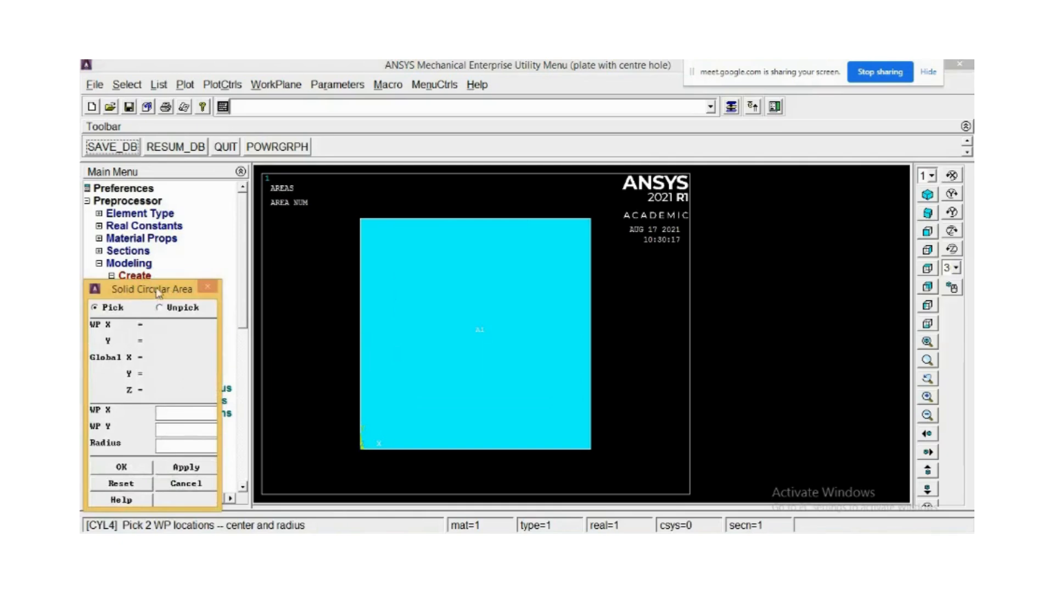
left_click_drag(157, 292, 239, 191)
left_click(253, 315)
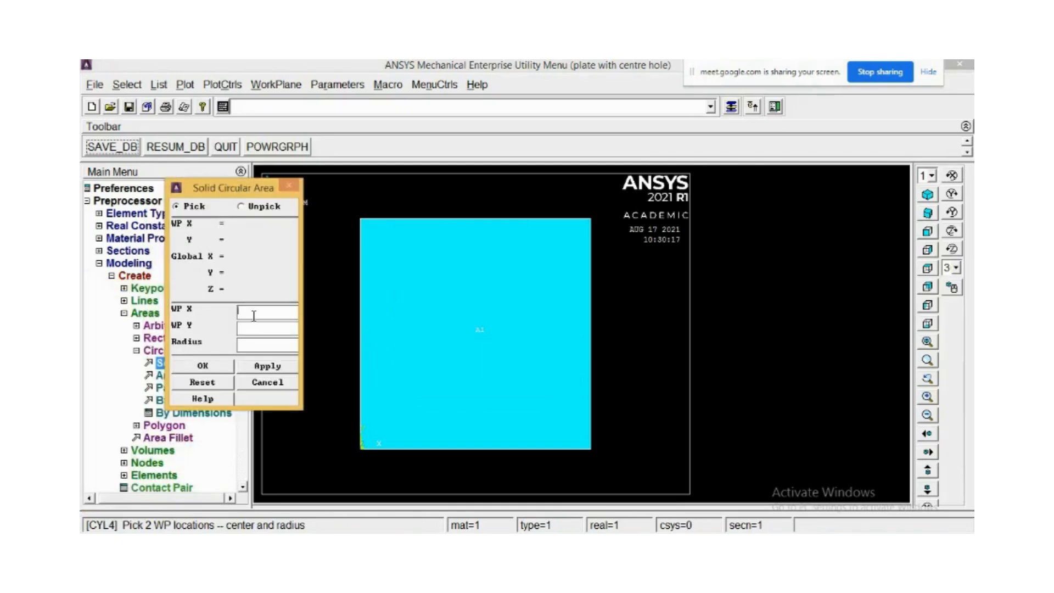
key("alt+Tab")
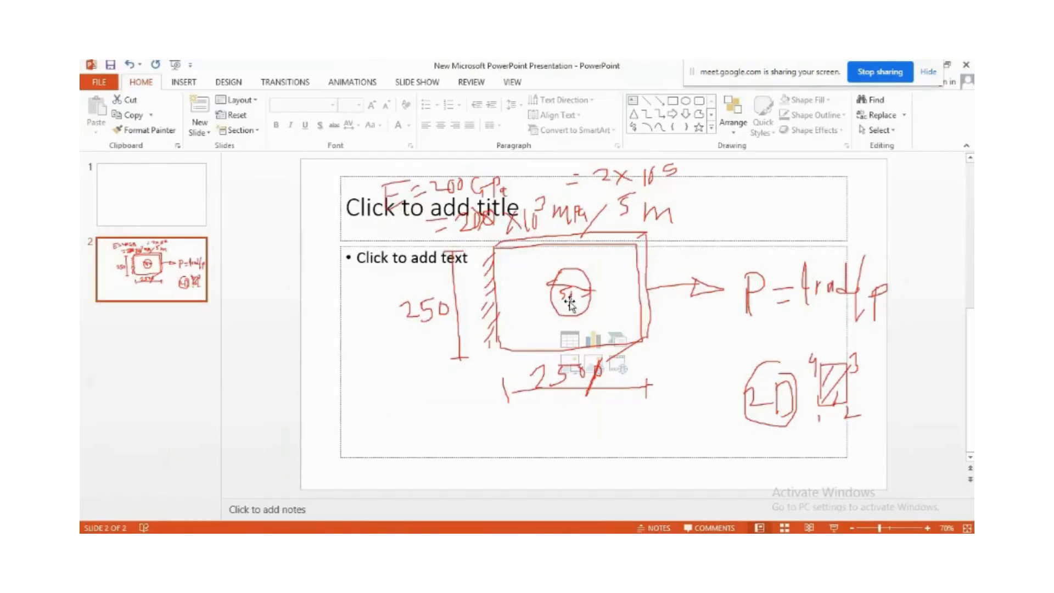
key("alt+Tab")
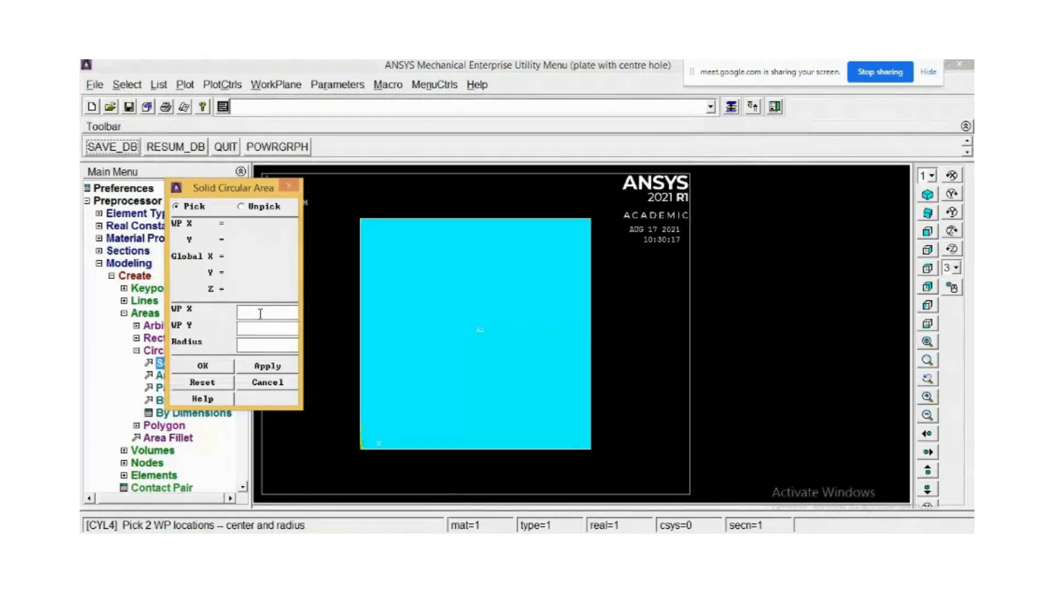
type("125")
left_click(269, 329)
type("125")
left_click(439, 543)
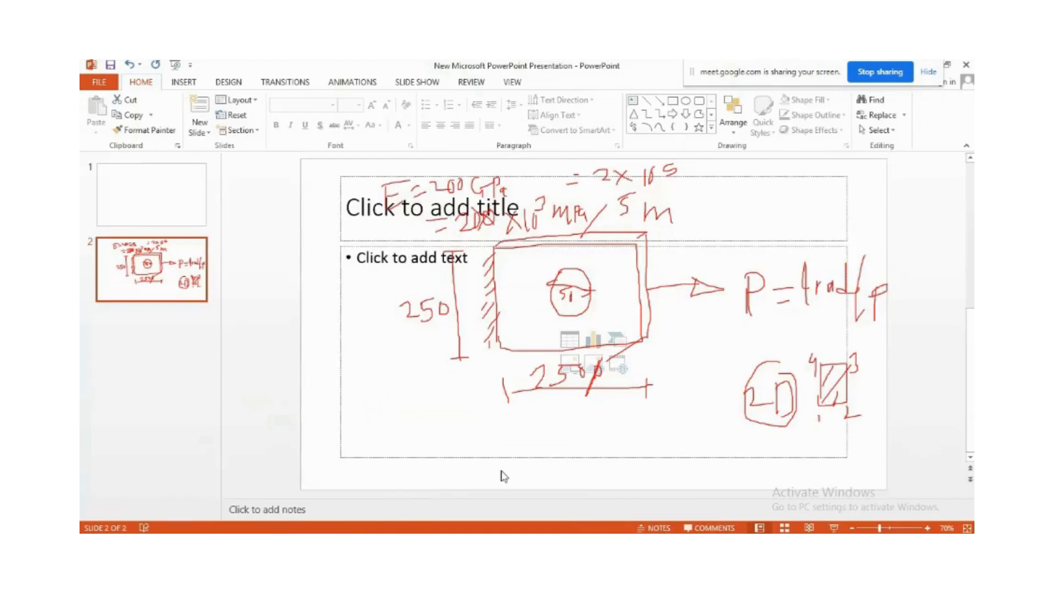
left_click(439, 543)
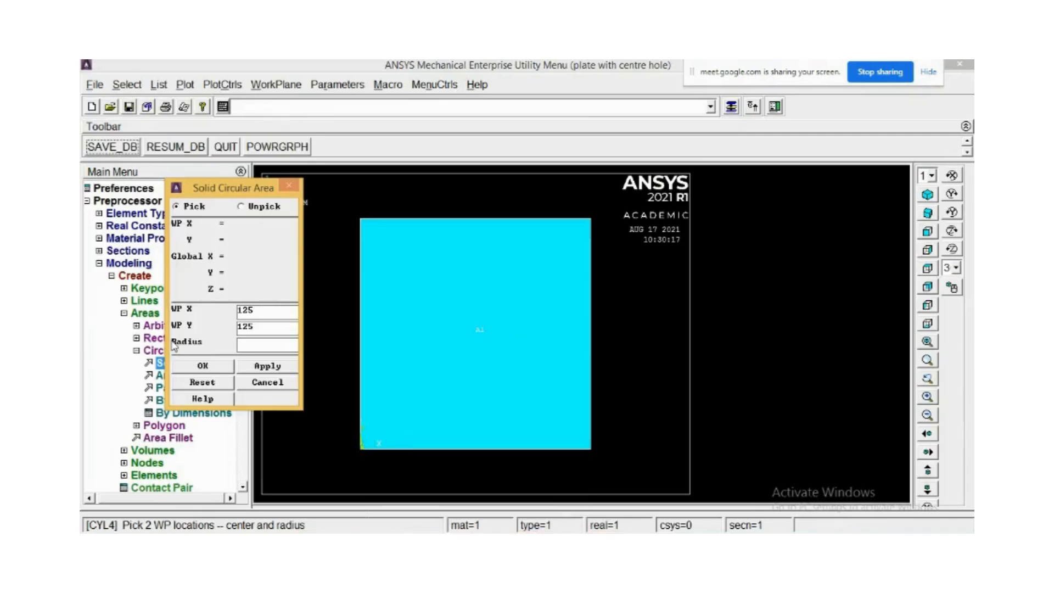
left_click(270, 345)
type("25")
double_click(250, 310)
left_click(259, 328)
double_click(259, 328)
double_click(247, 310)
left_click_drag(255, 326, 199, 377)
left_click(208, 368)
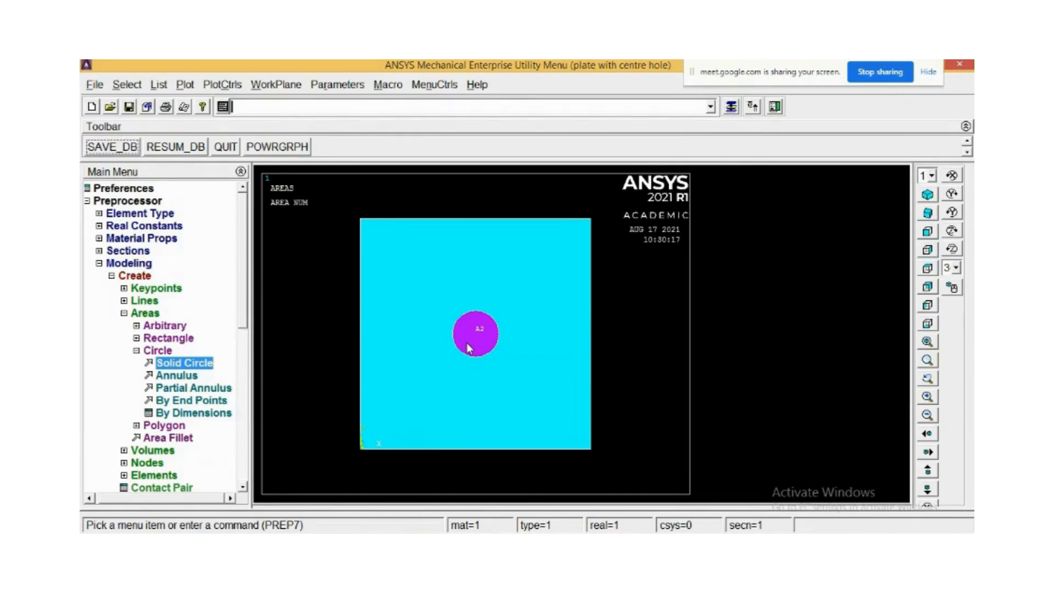
Apply the PowerGraphics display setting with PowerGraphics set to ON.
left_click(279, 150)
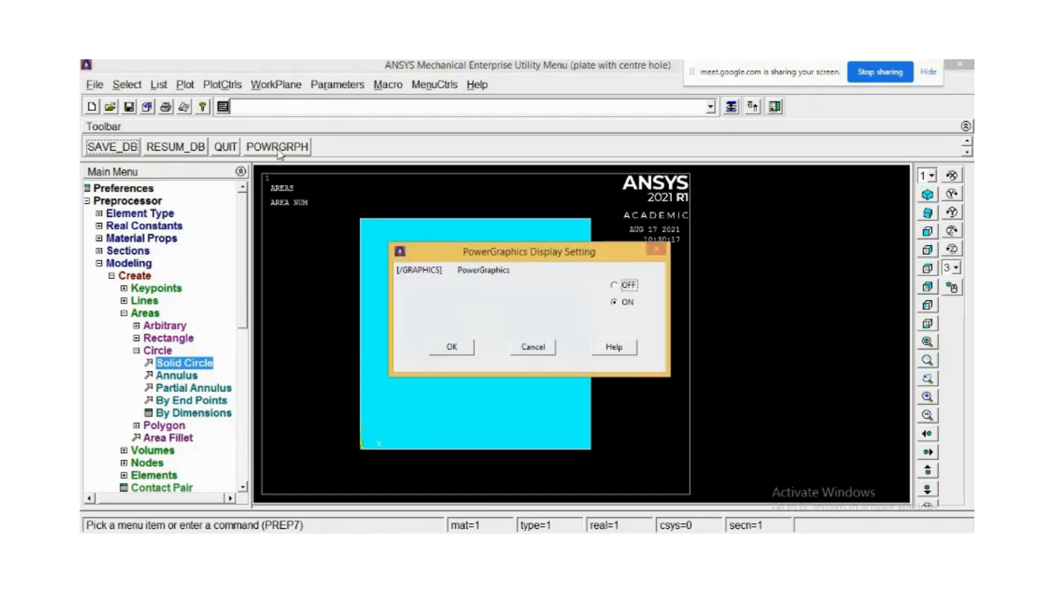
left_click(466, 347)
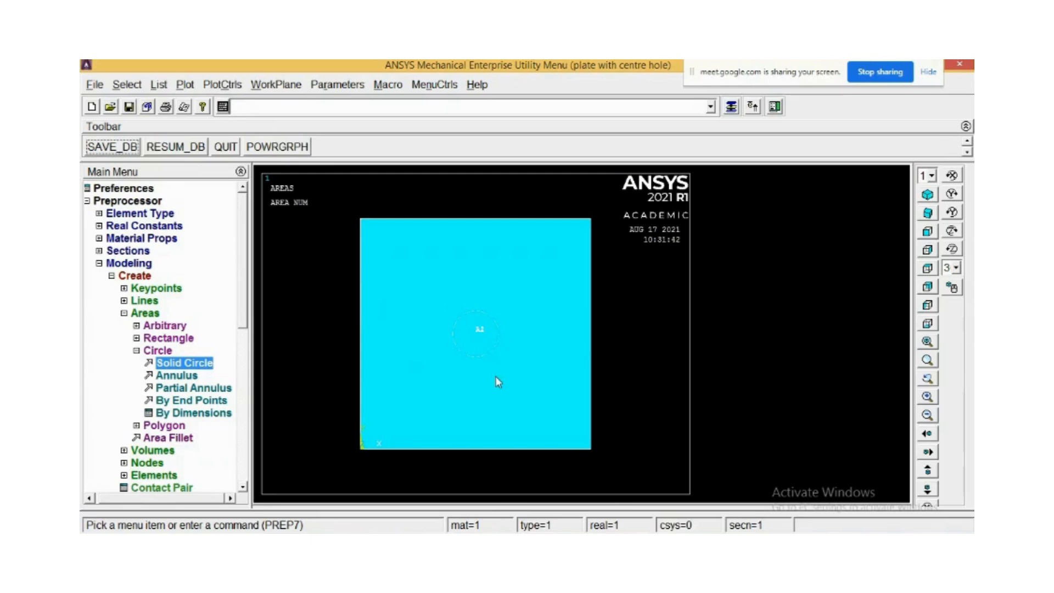
scroll(479, 348, "up", 1)
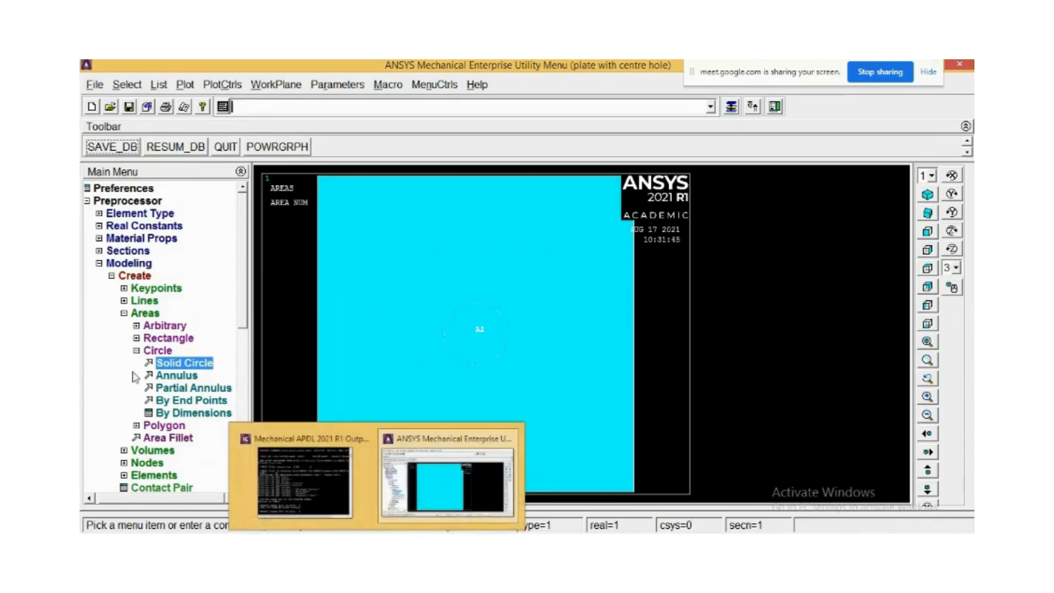
left_click(125, 314)
left_click(127, 316)
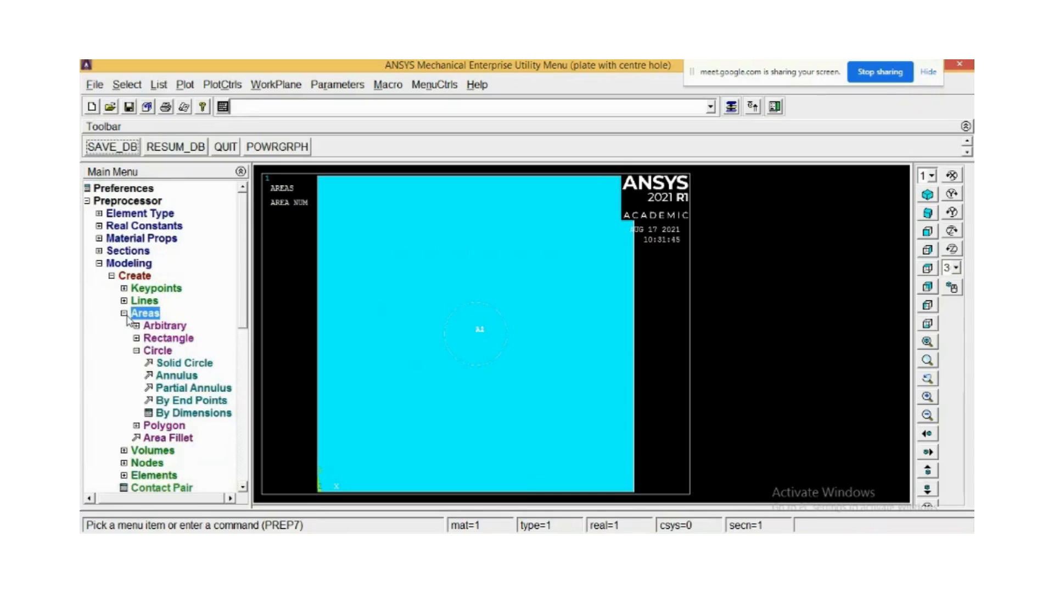
left_click(127, 316)
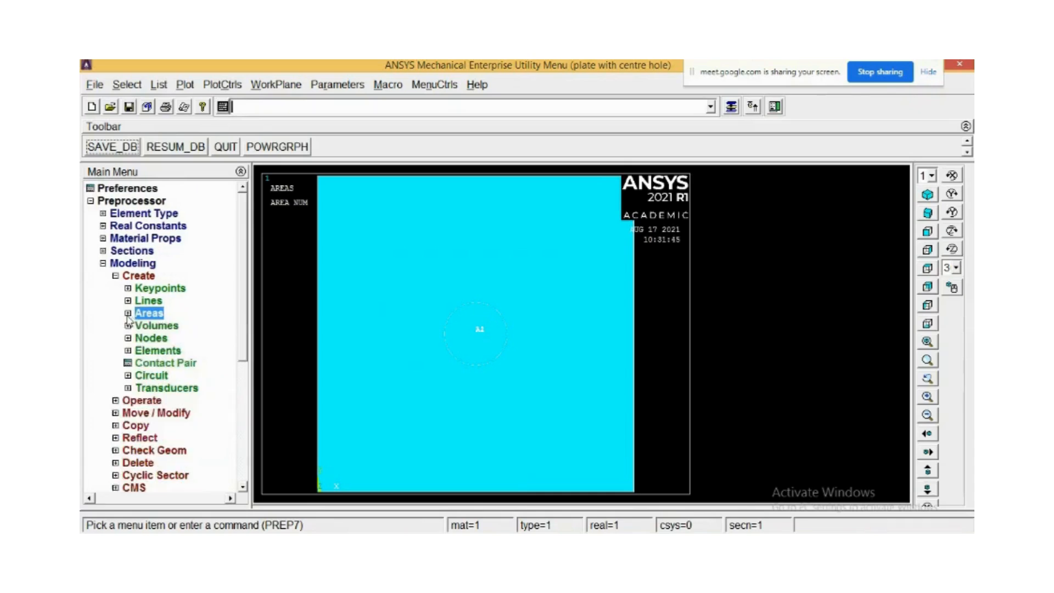
left_click(115, 276)
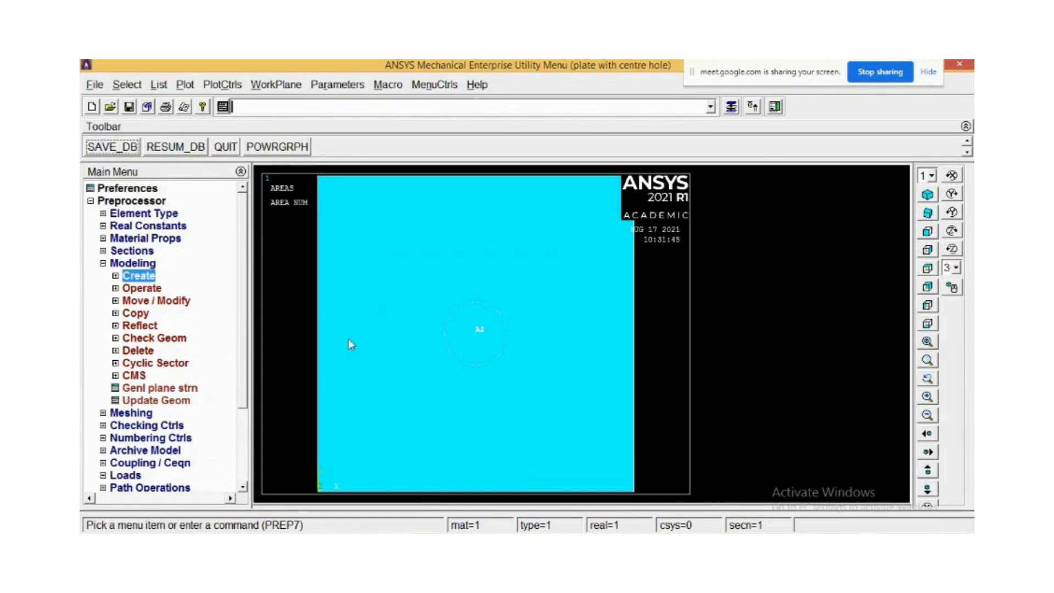
left_click(115, 288)
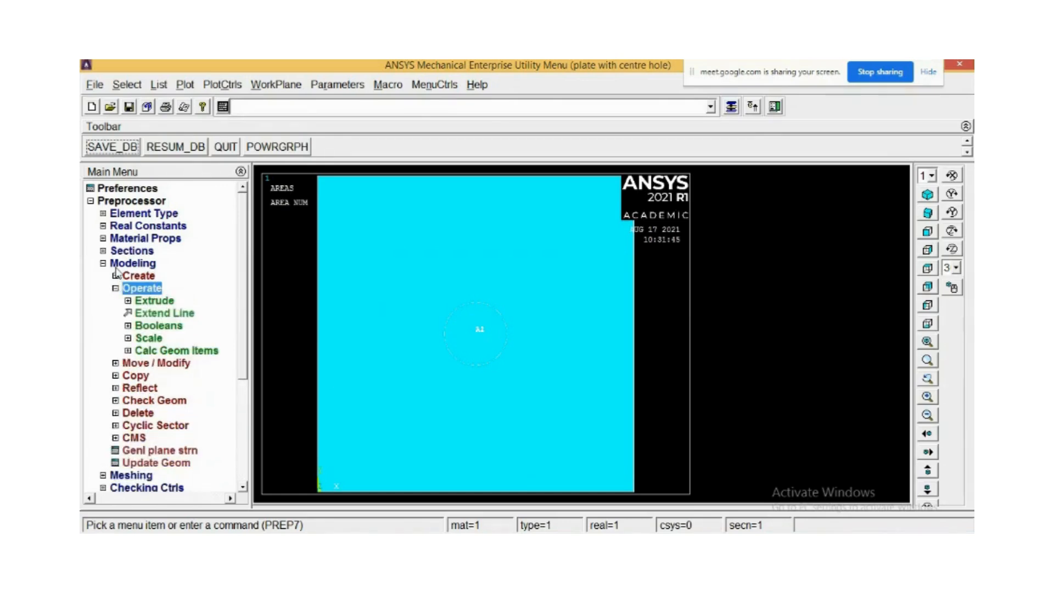
left_click(116, 288)
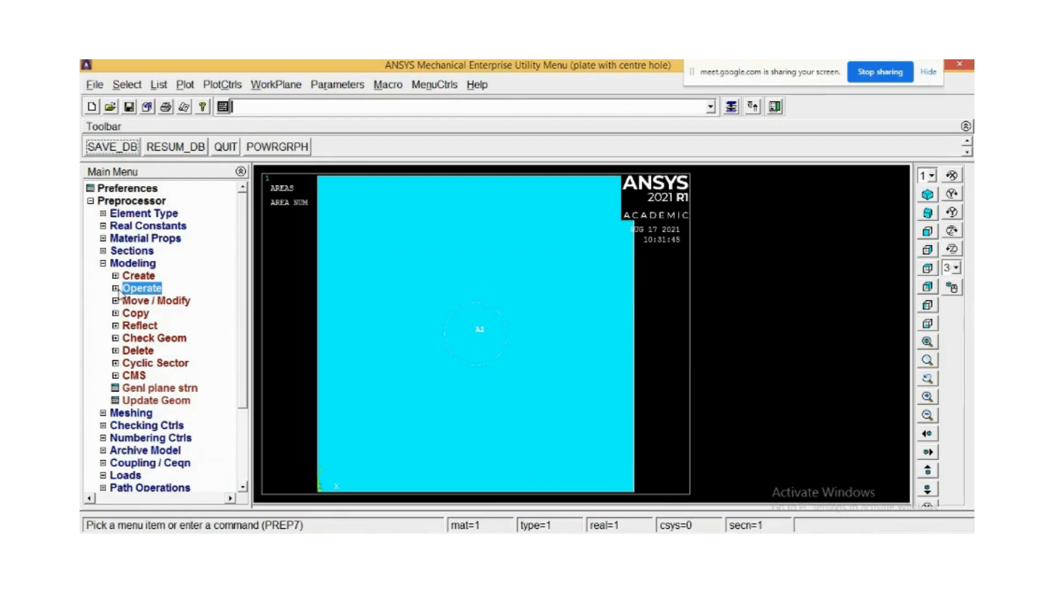
left_click(115, 289)
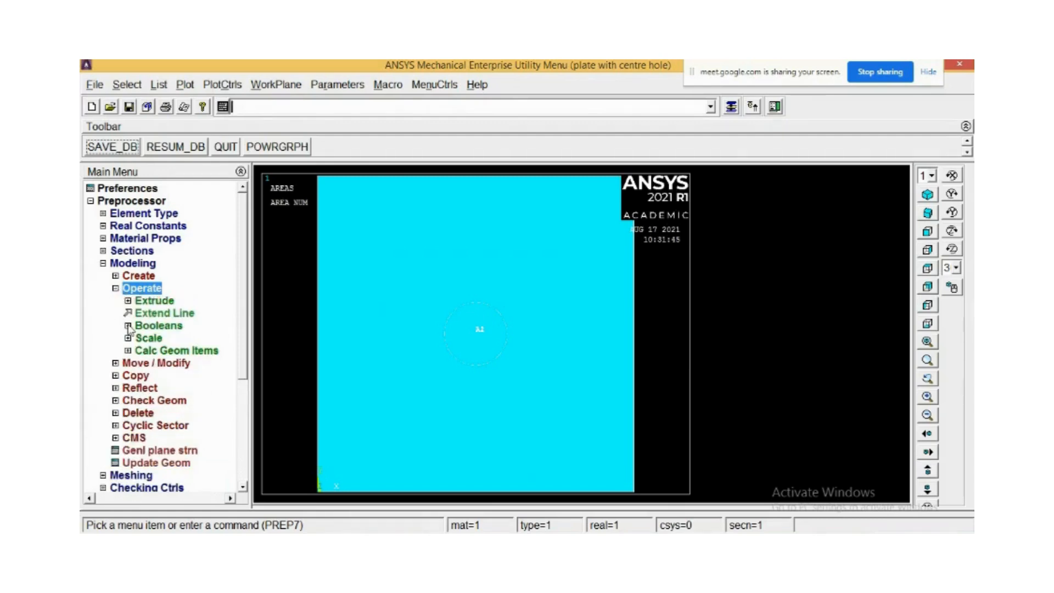
left_click(129, 327)
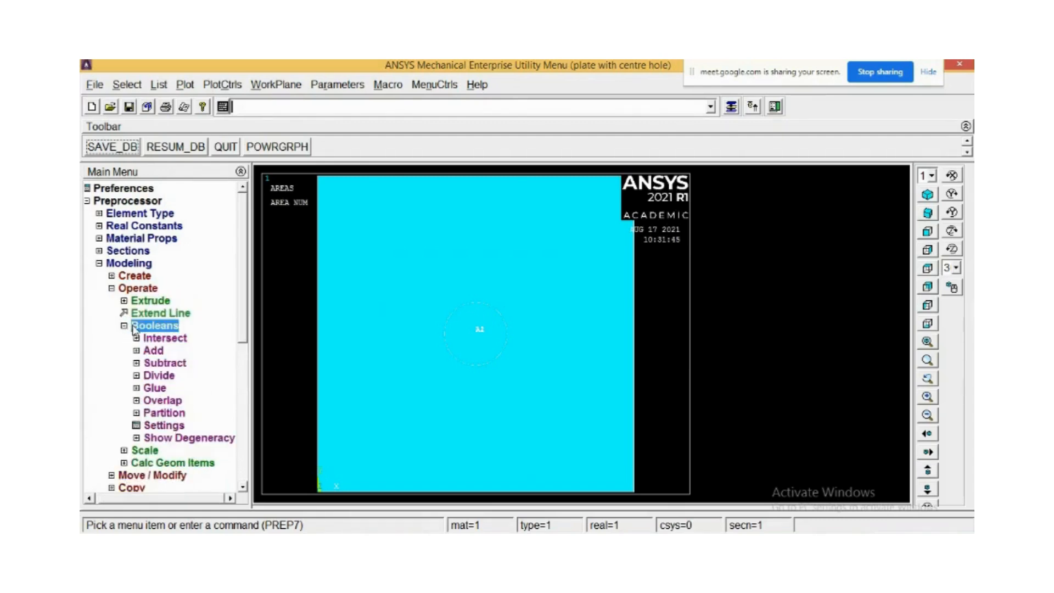
left_click(138, 364)
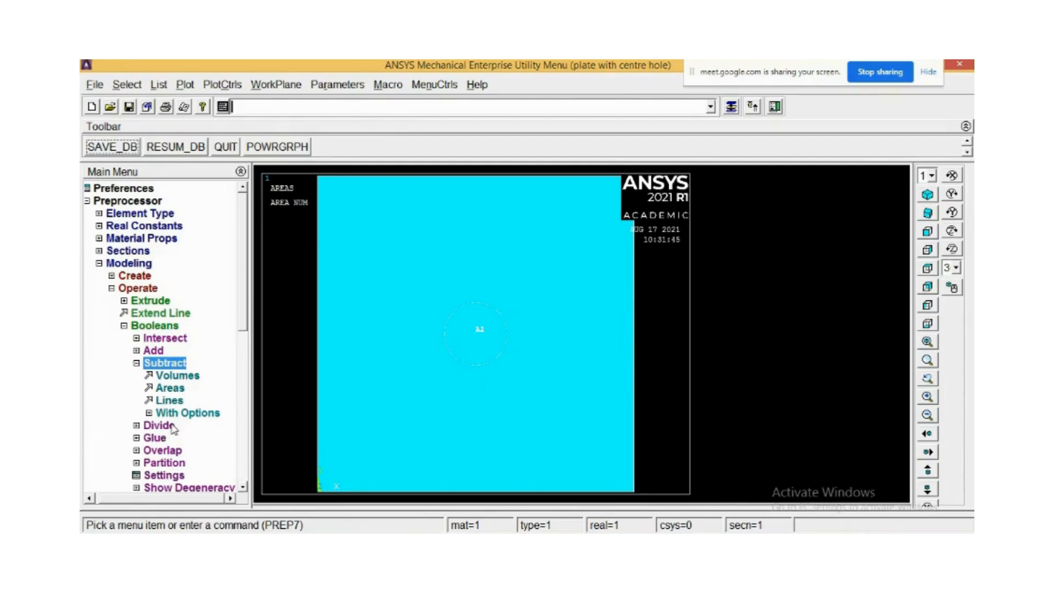
left_click(165, 390)
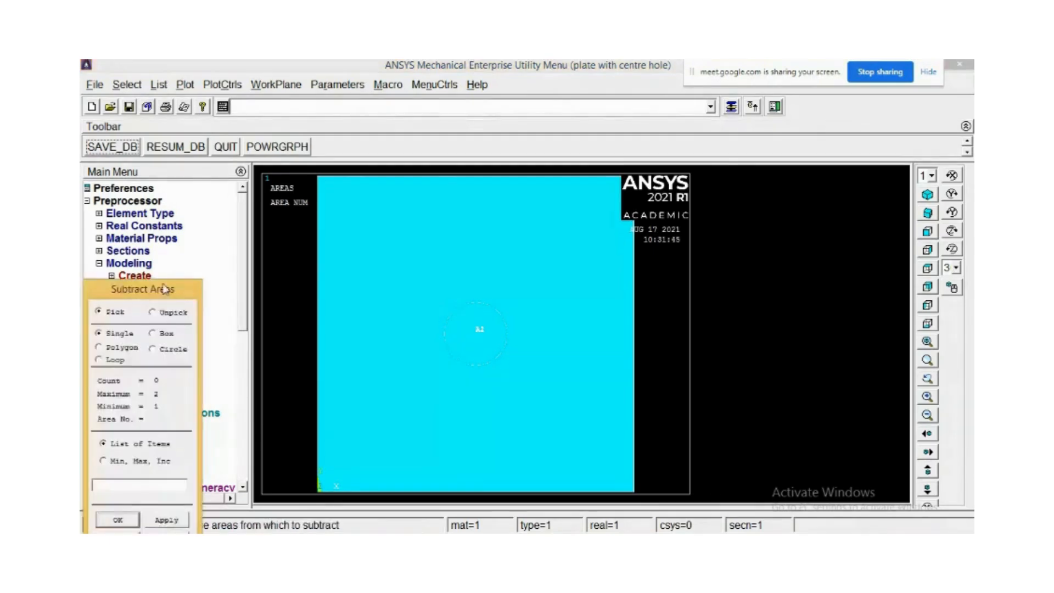
left_click_drag(168, 290, 279, 112)
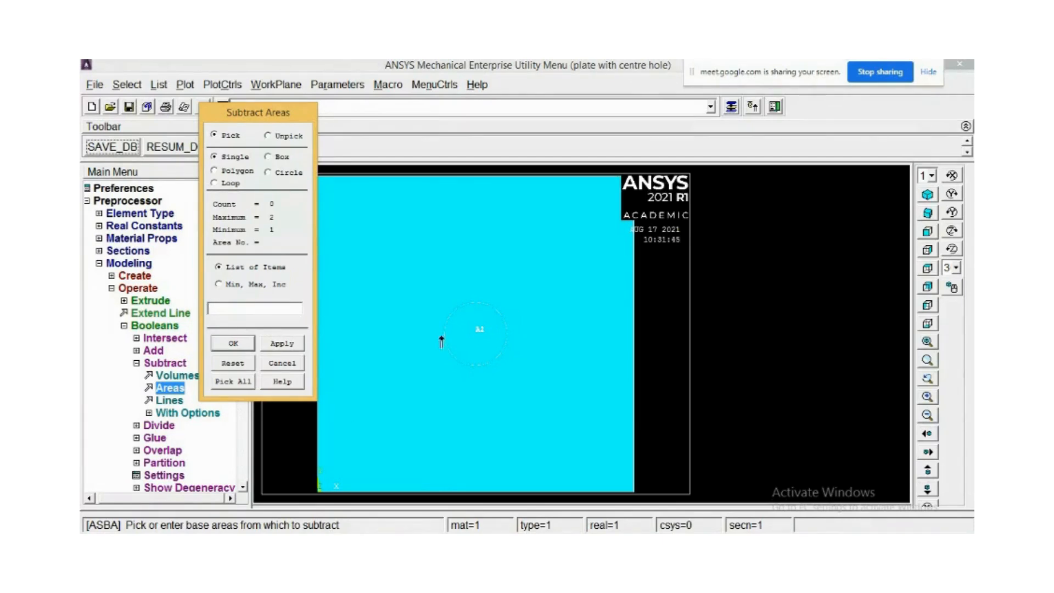
left_click(345, 327)
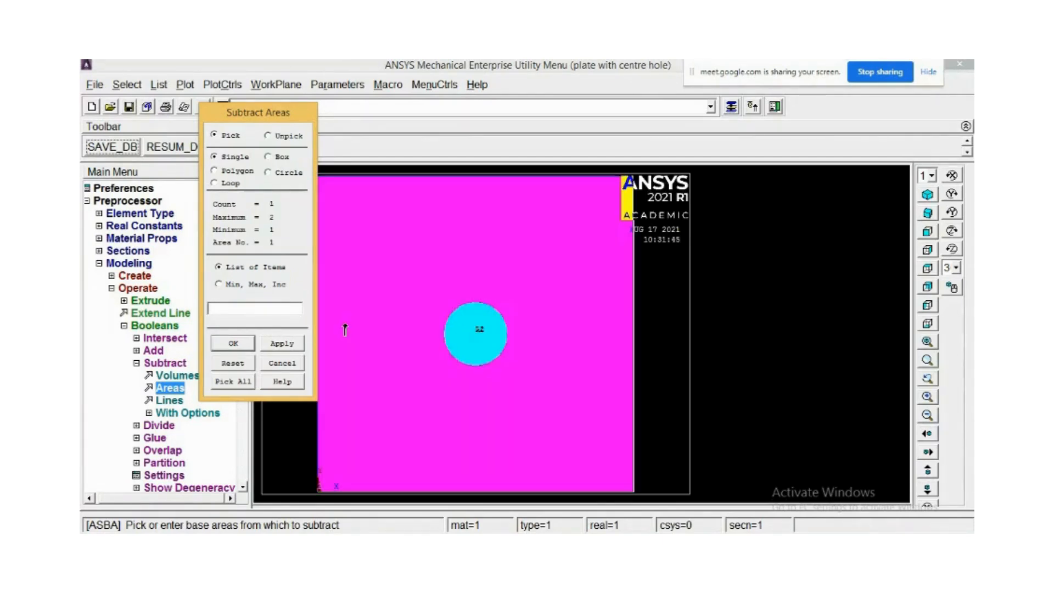
right_click(472, 323)
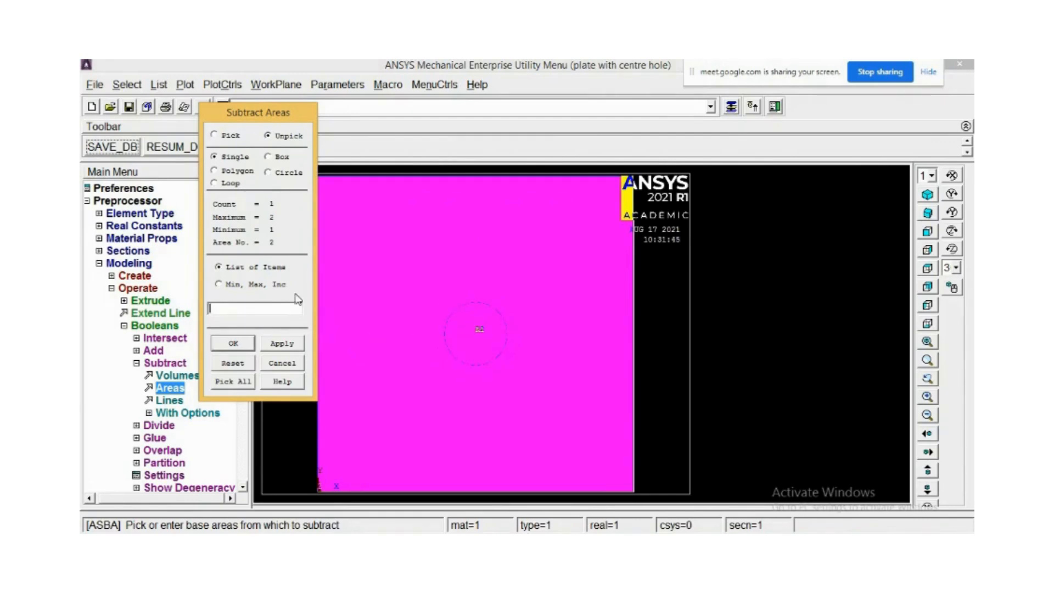
left_click(281, 366)
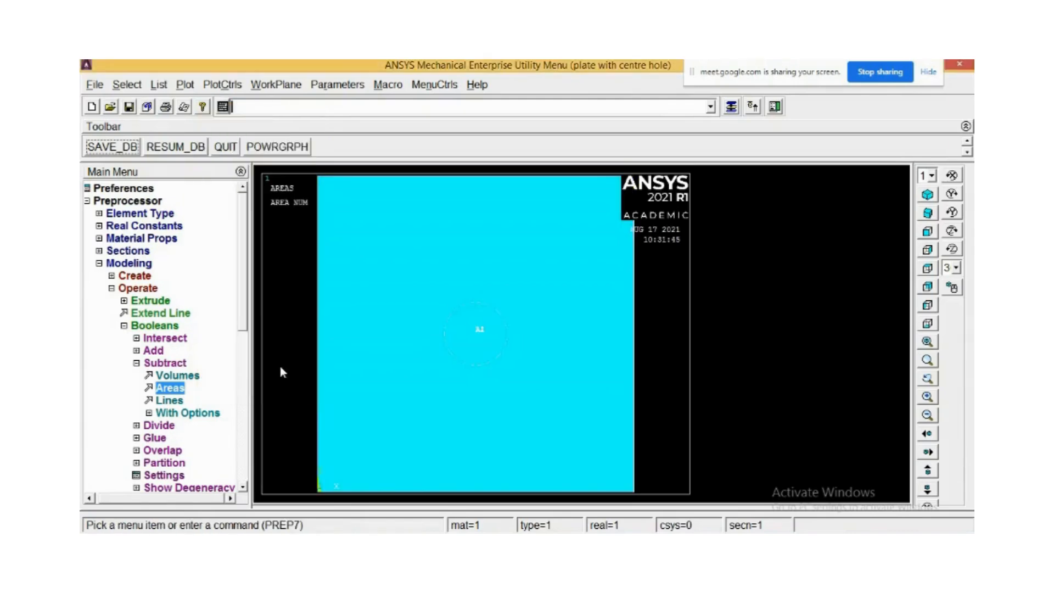
left_click(170, 393)
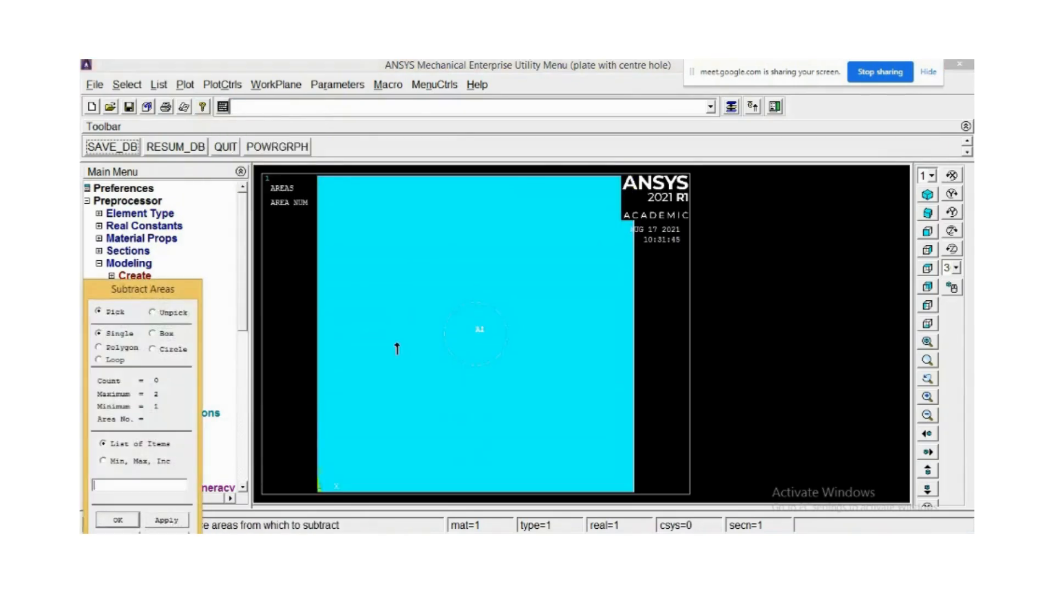
left_click(344, 209)
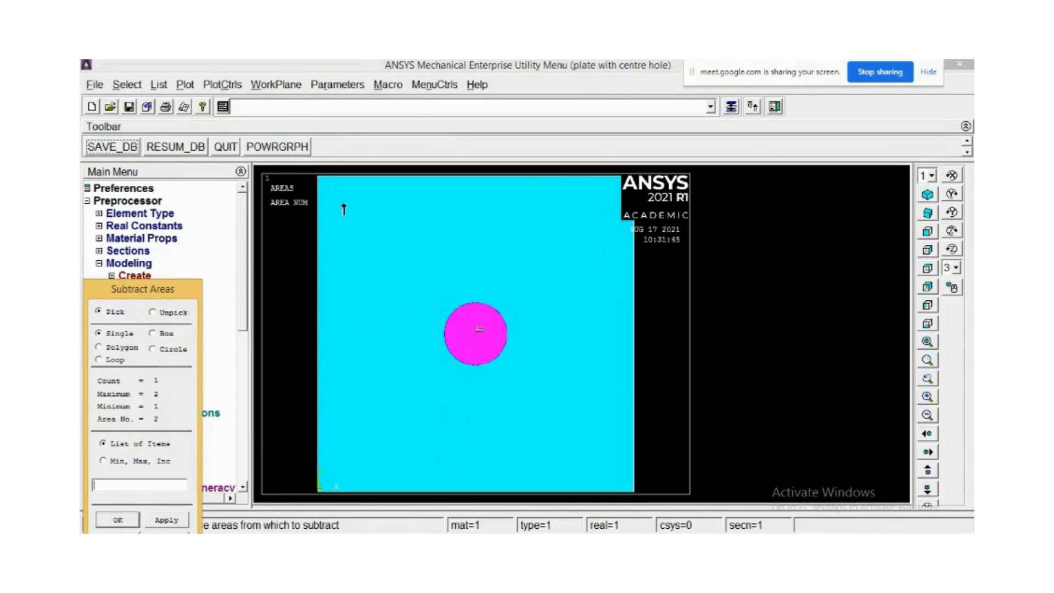
right_click(488, 346)
left_click(488, 337)
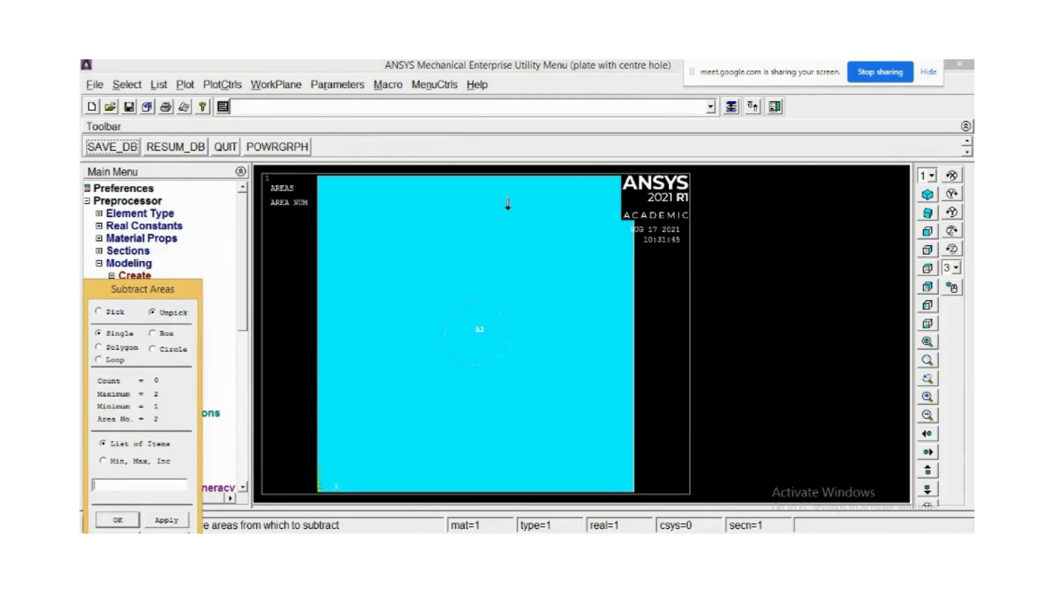
right_click(508, 203)
right_click(478, 332)
left_click(478, 329)
right_click(614, 237)
left_click(614, 243)
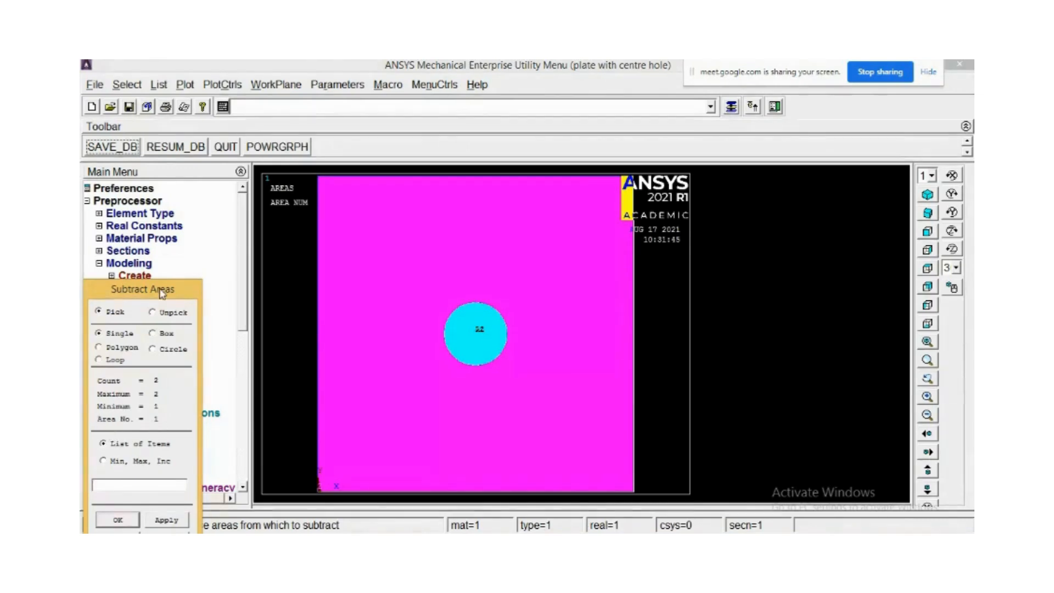
left_click_drag(162, 293, 216, 211)
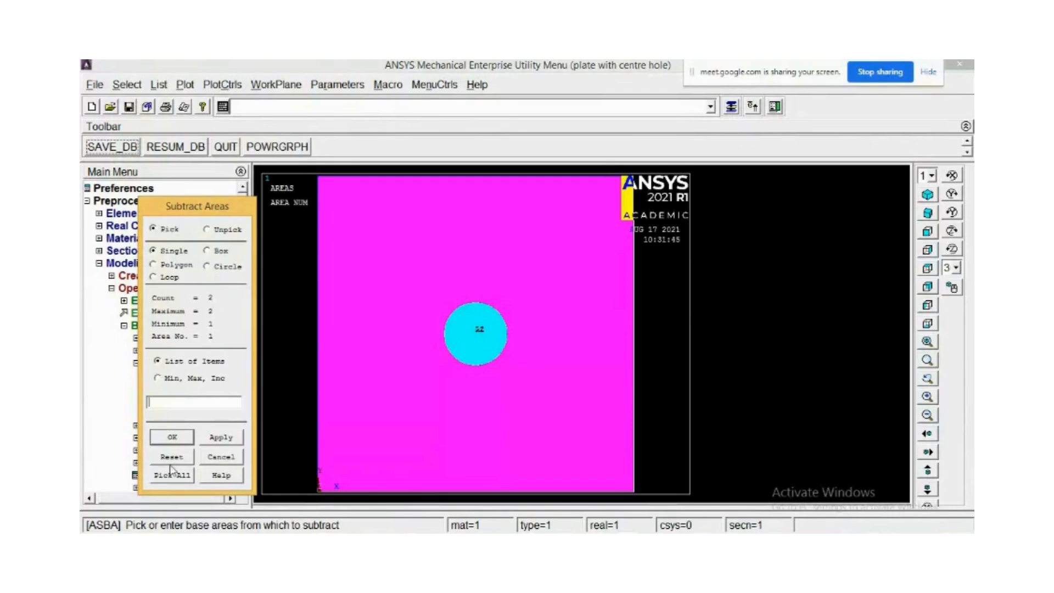
left_click(230, 442)
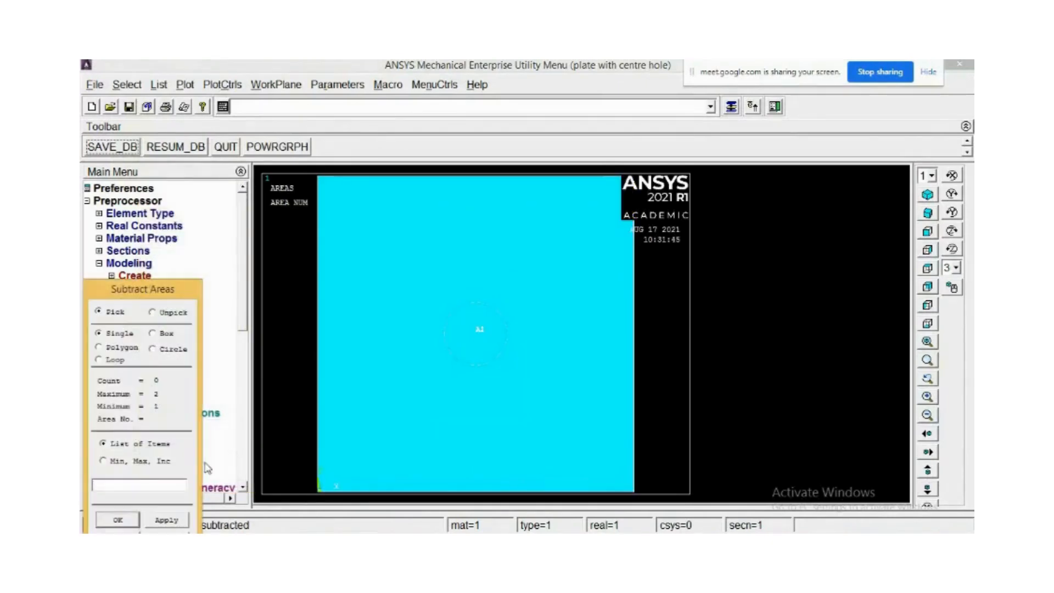
left_click_drag(225, 300, 230, 125)
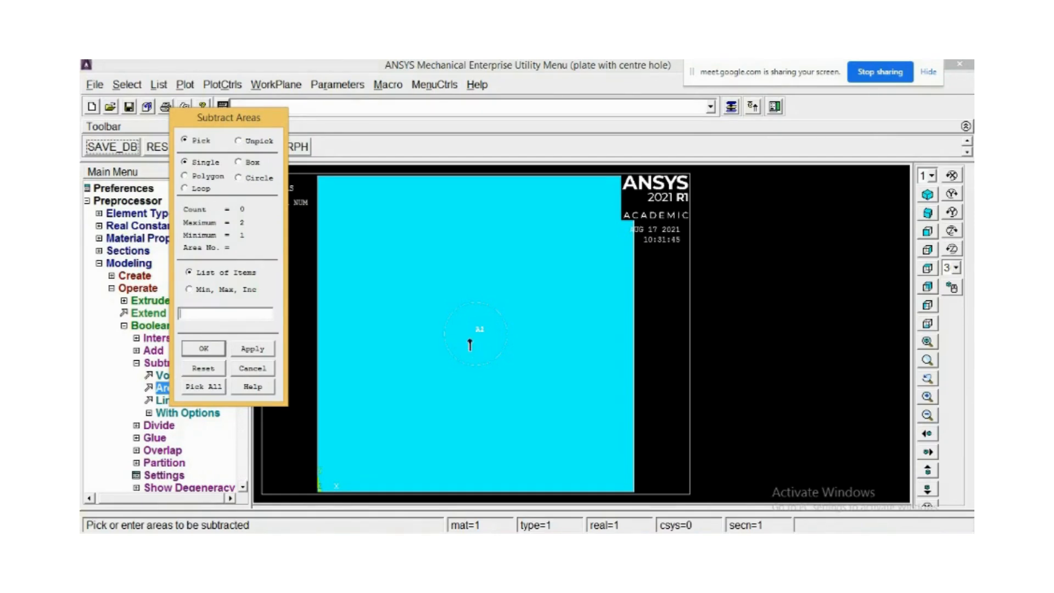
left_click(470, 344)
right_click(469, 339)
left_click(411, 335)
right_click(411, 335)
left_click(483, 336)
left_click(482, 338)
right_click(483, 338)
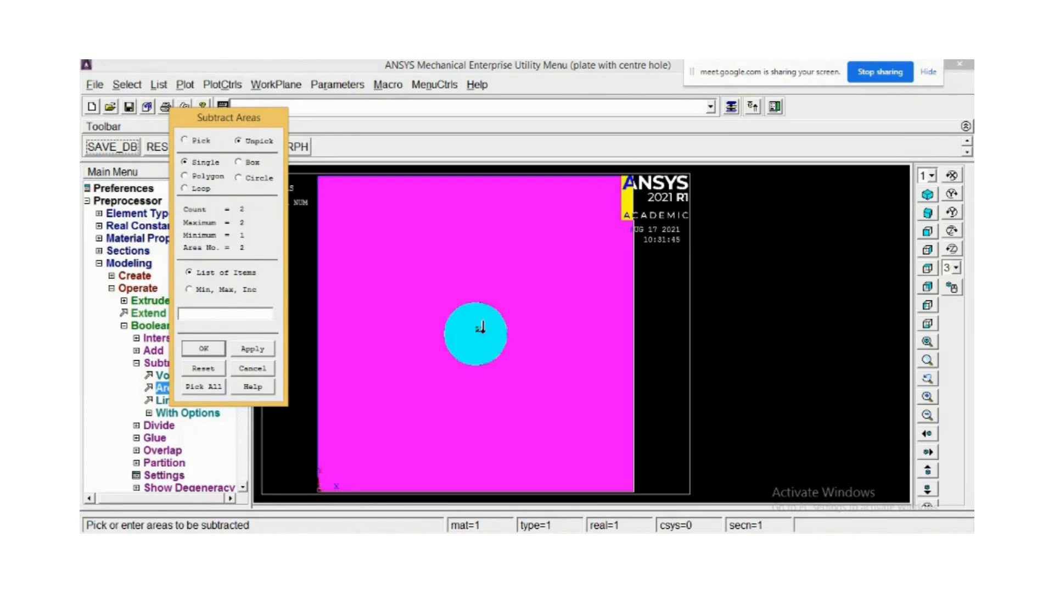
left_click(570, 236)
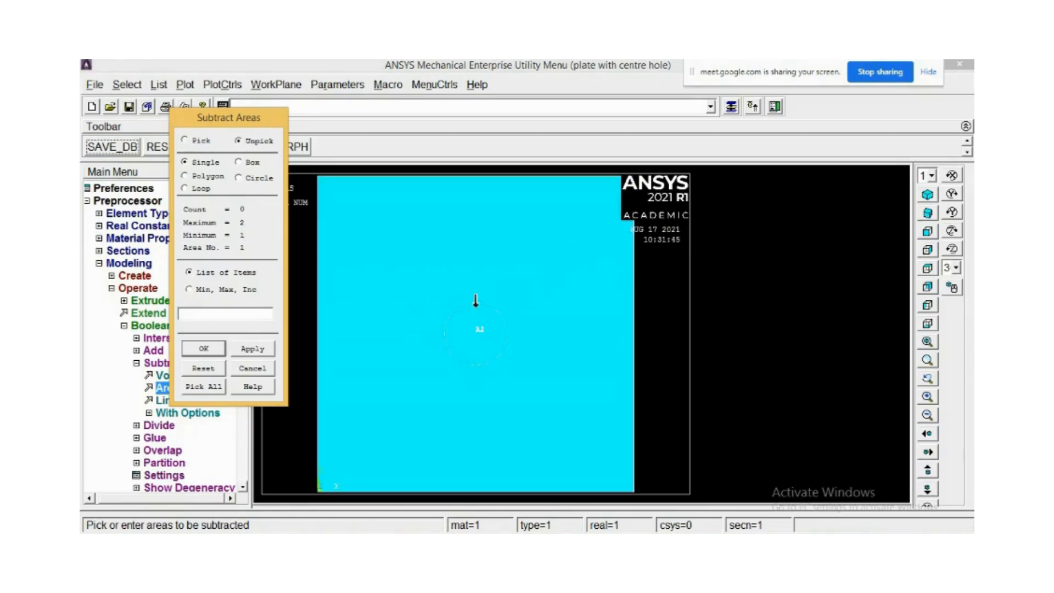
type("2")
left_click(250, 350)
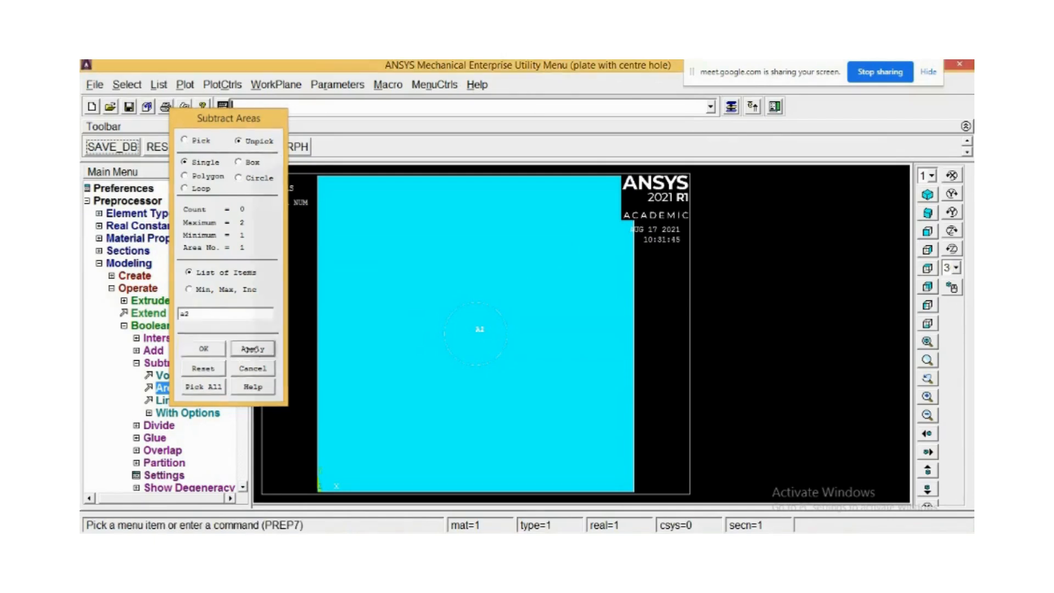
left_click(164, 389)
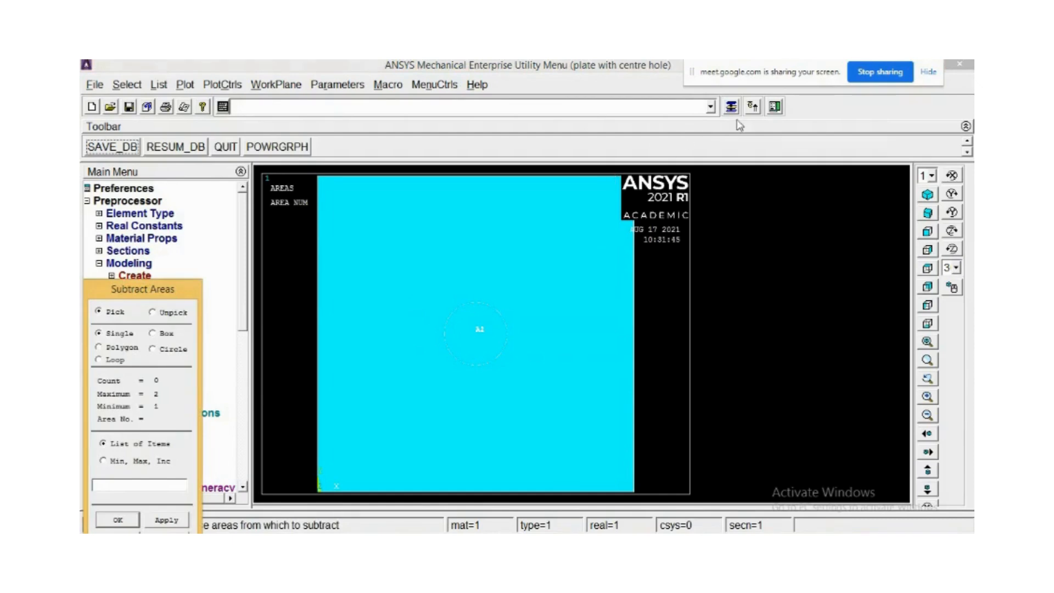
left_click(733, 106)
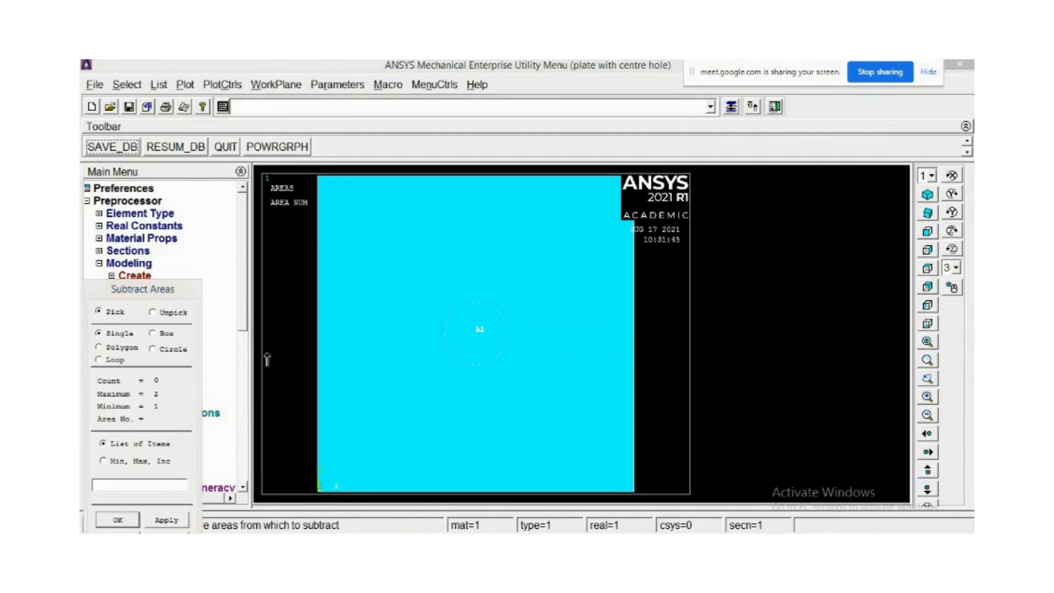
left_click(244, 454)
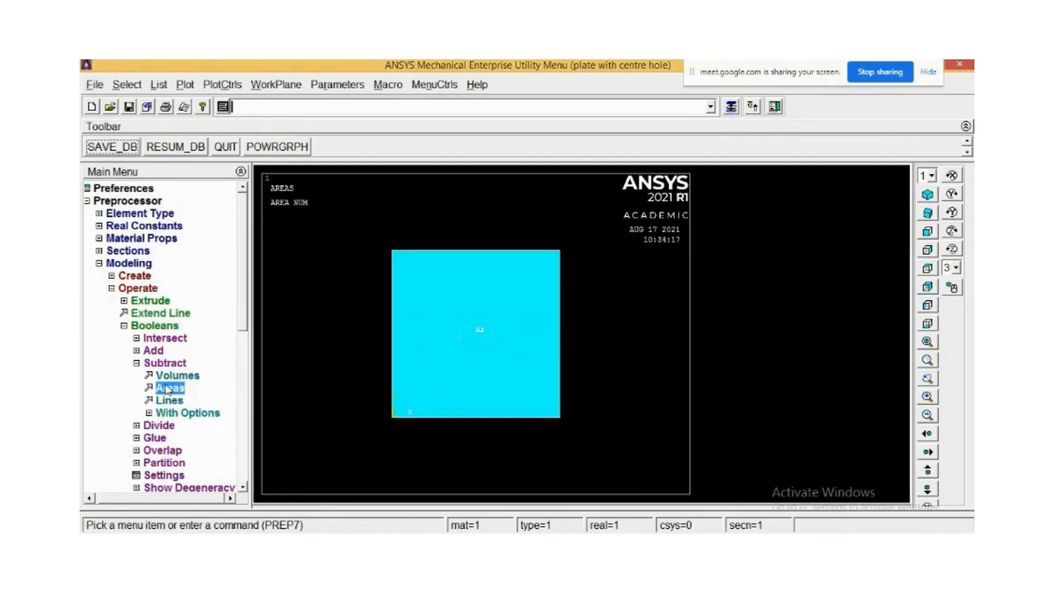
Subtract the circular area from the square plate area to cut the central hole.
left_click(168, 388)
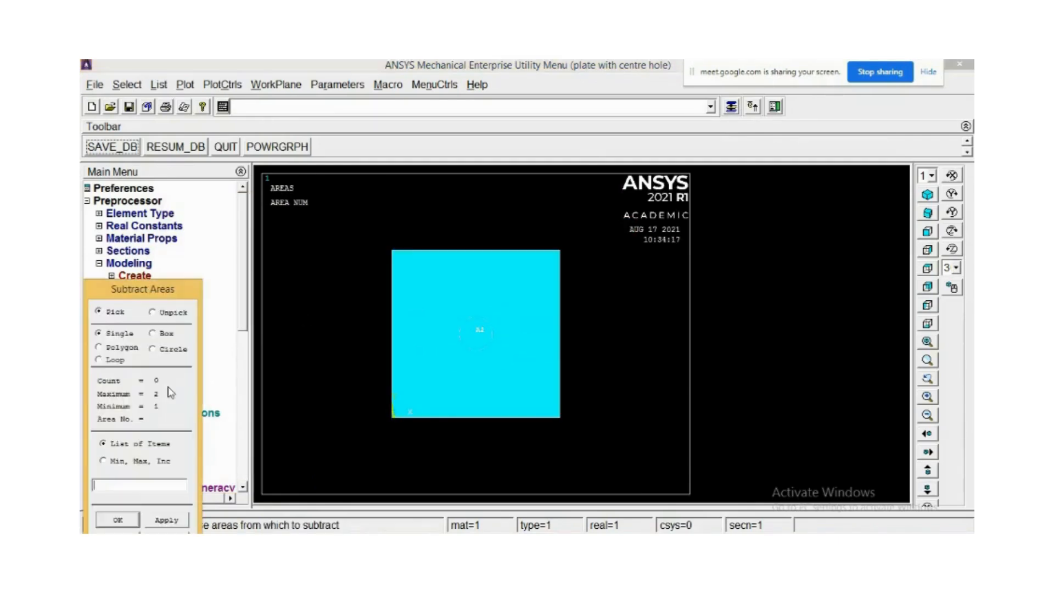
left_click(409, 344)
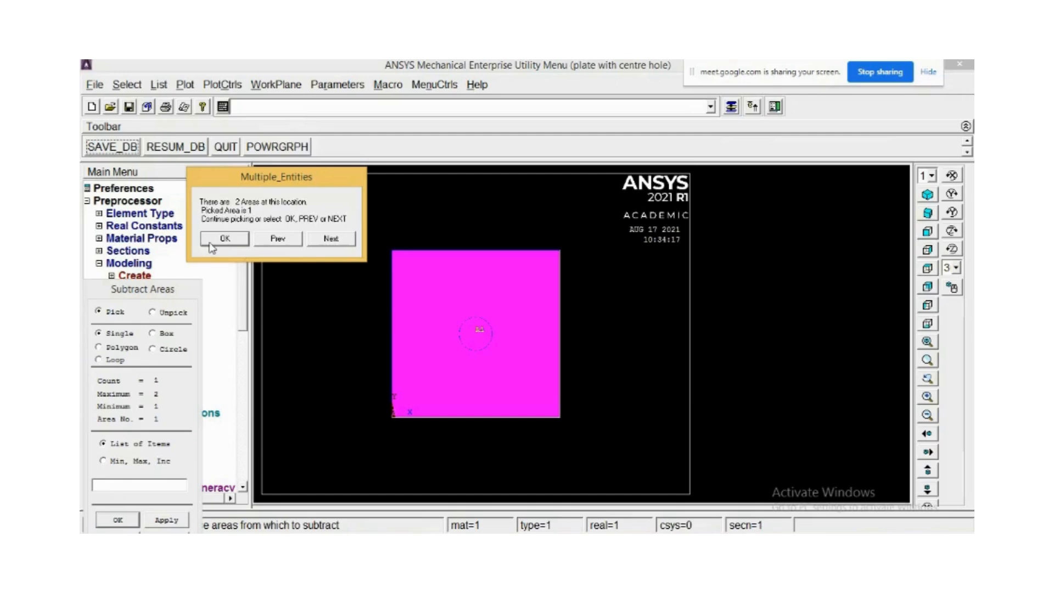
left_click(227, 241)
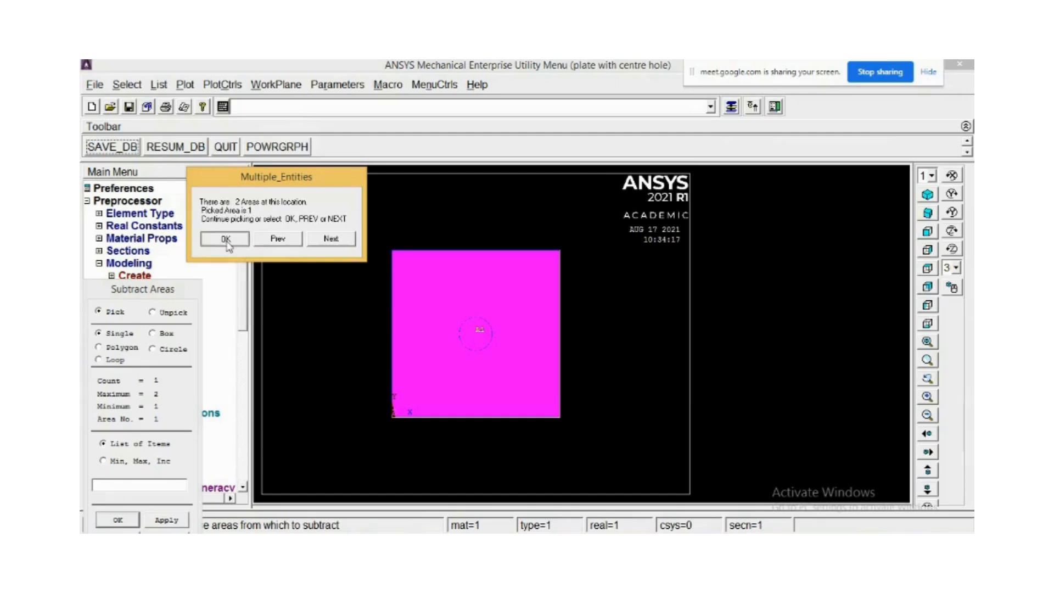
left_click(166, 519)
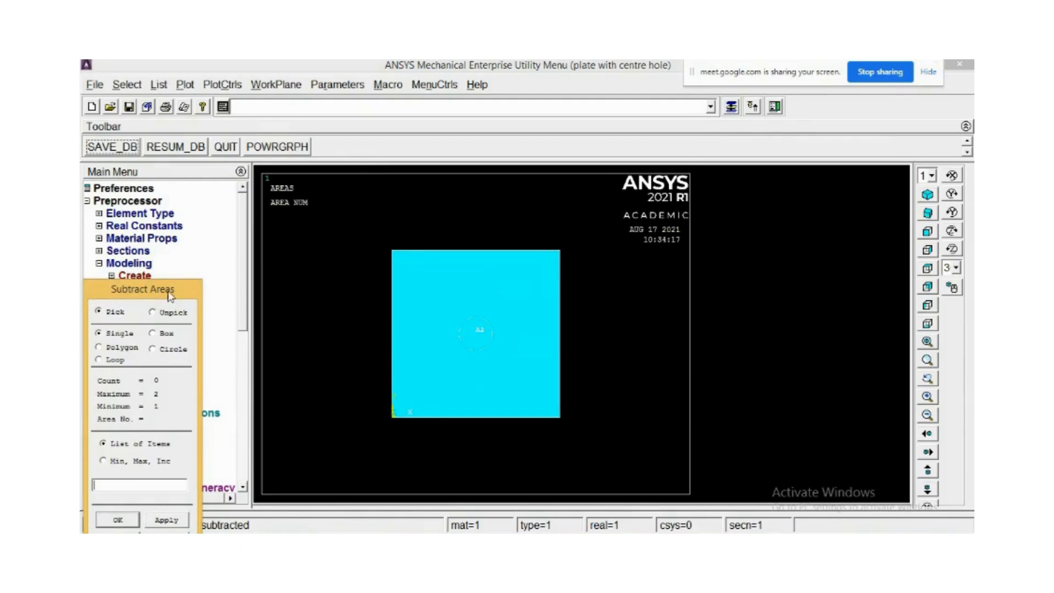
left_click_drag(167, 291, 233, 167)
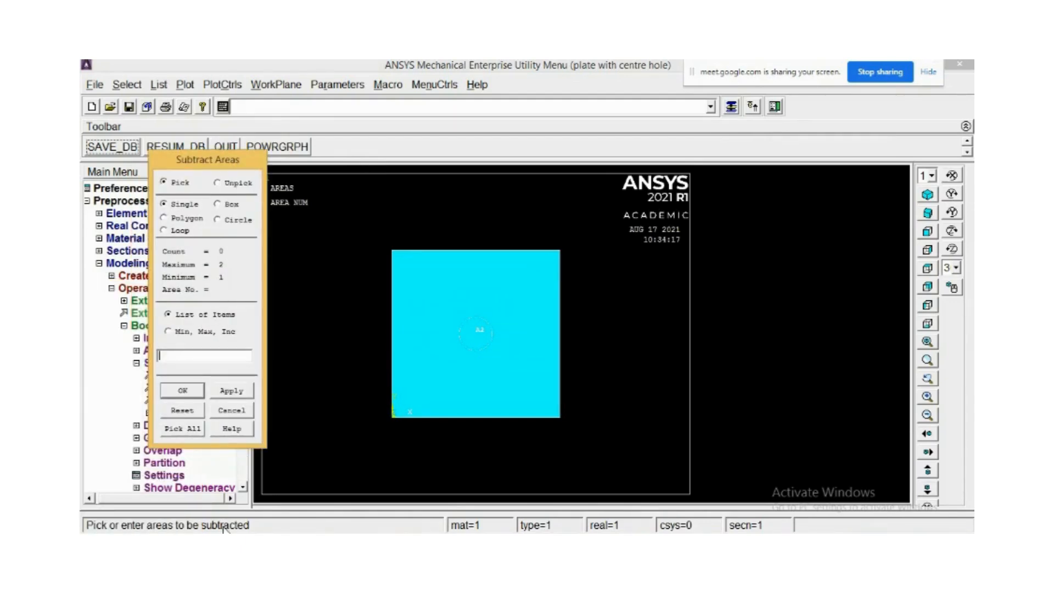
left_click(478, 338)
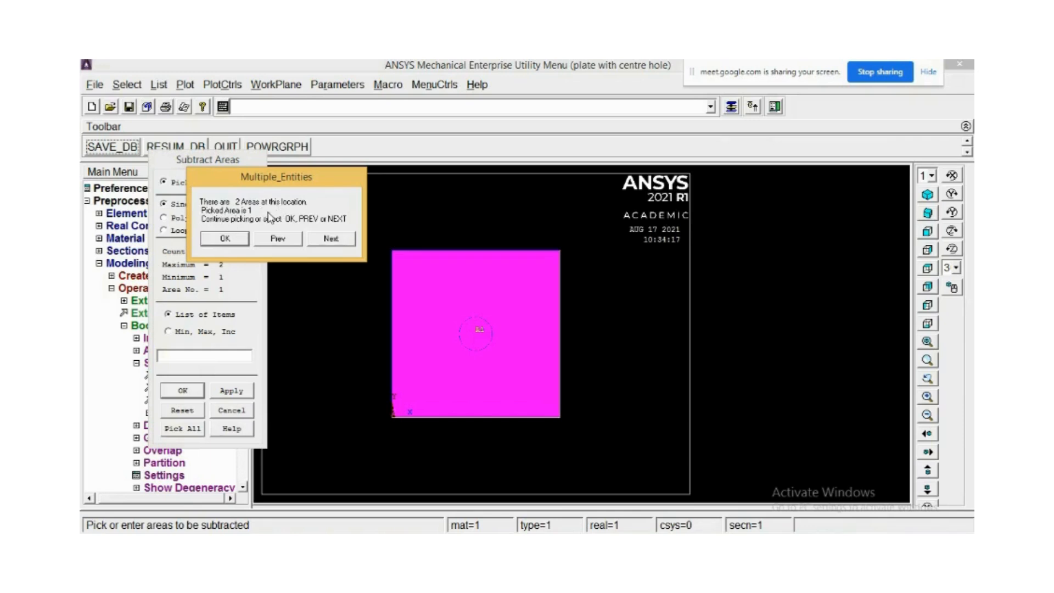
left_click(332, 240)
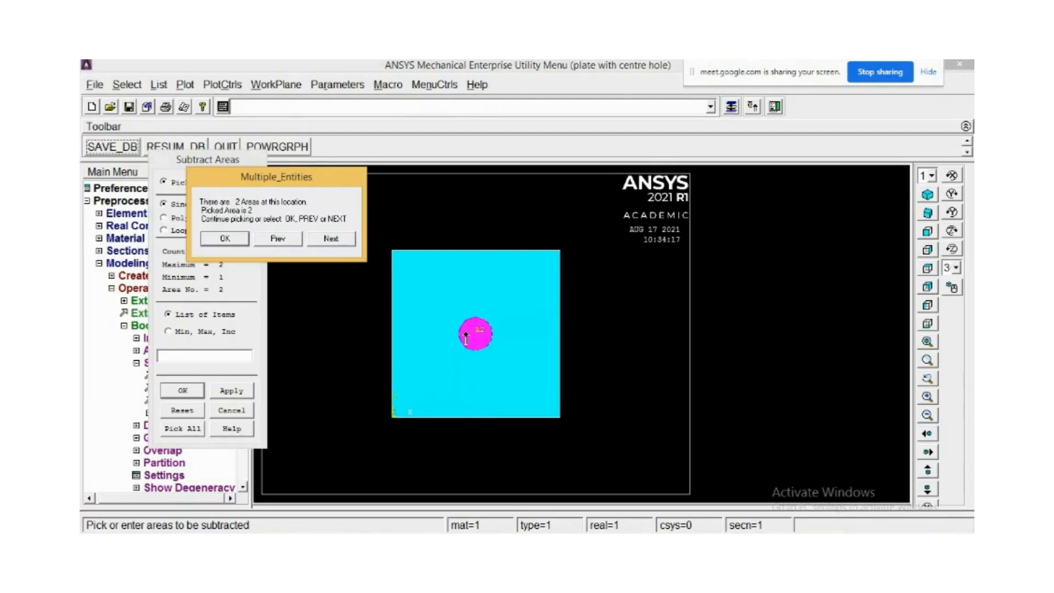
left_click(237, 242)
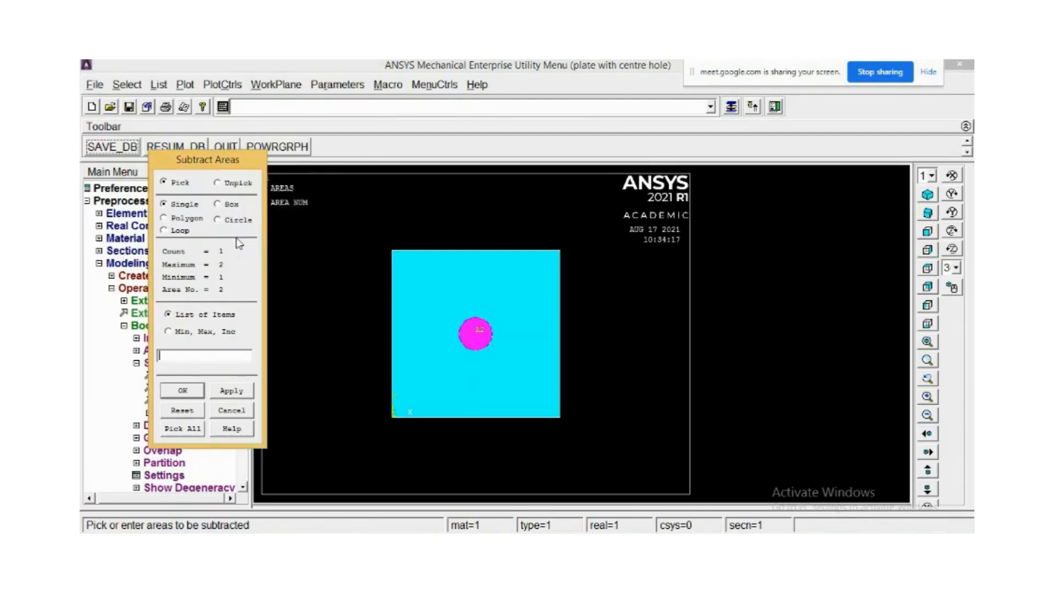
left_click(183, 391)
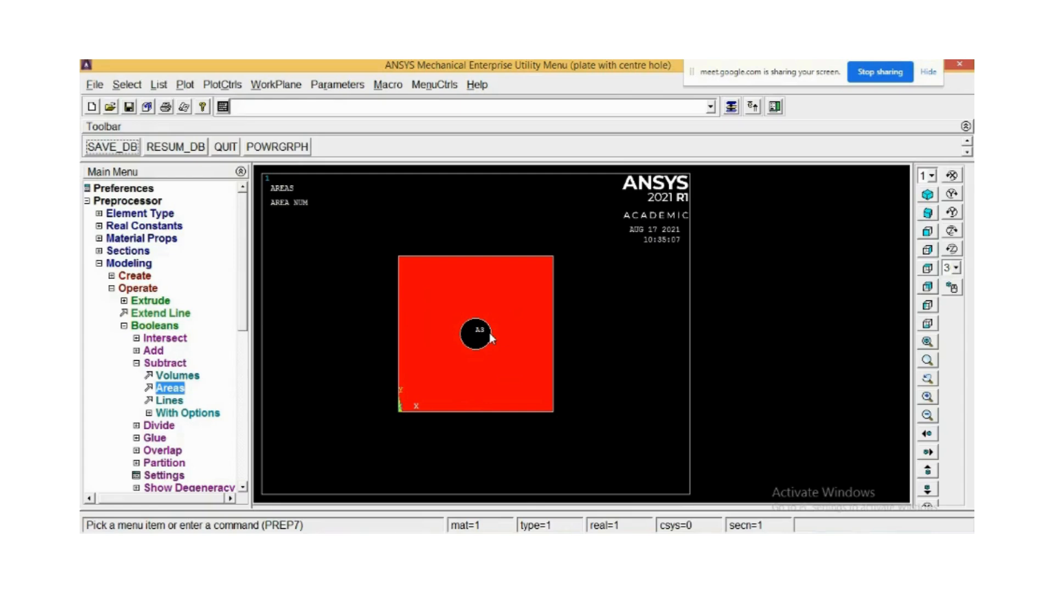
Open MeshTool and set the element edge length at the picked plate area to 10.
scroll(489, 333, "up", 2)
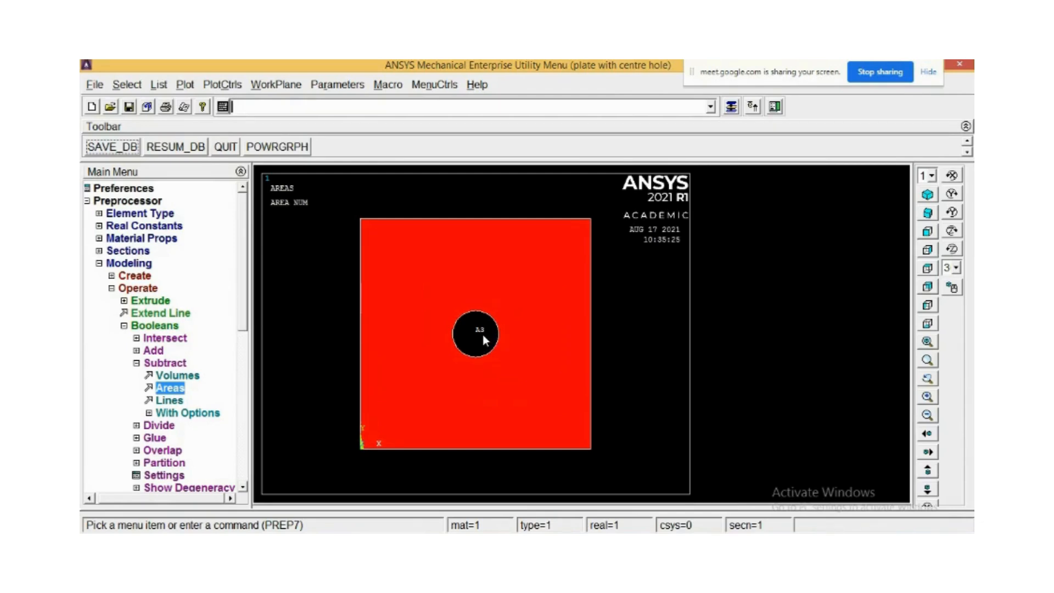
scroll(483, 336, "down", 1)
left_click(113, 288)
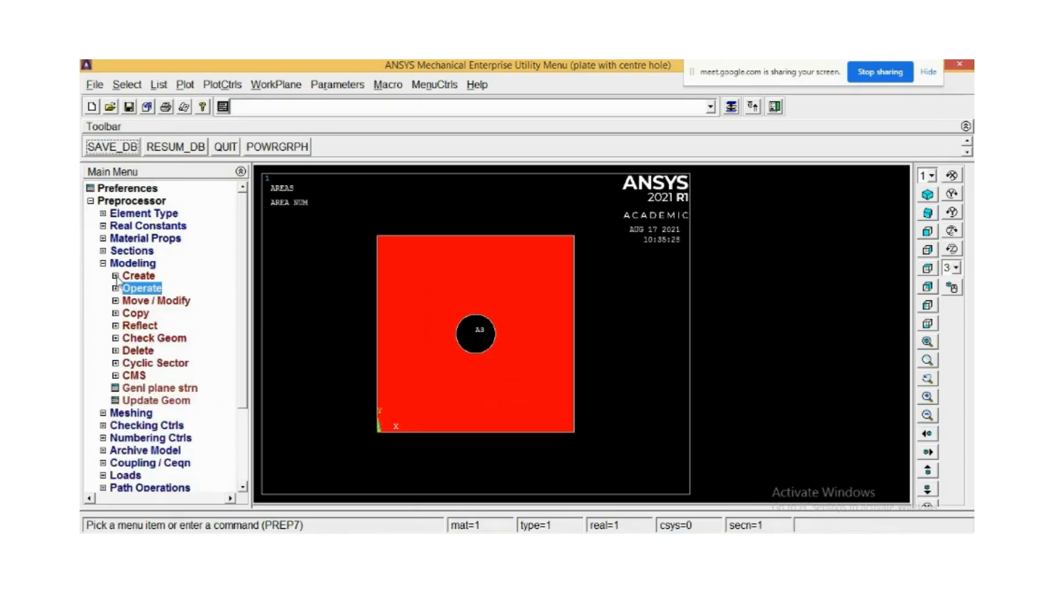
left_click(115, 288)
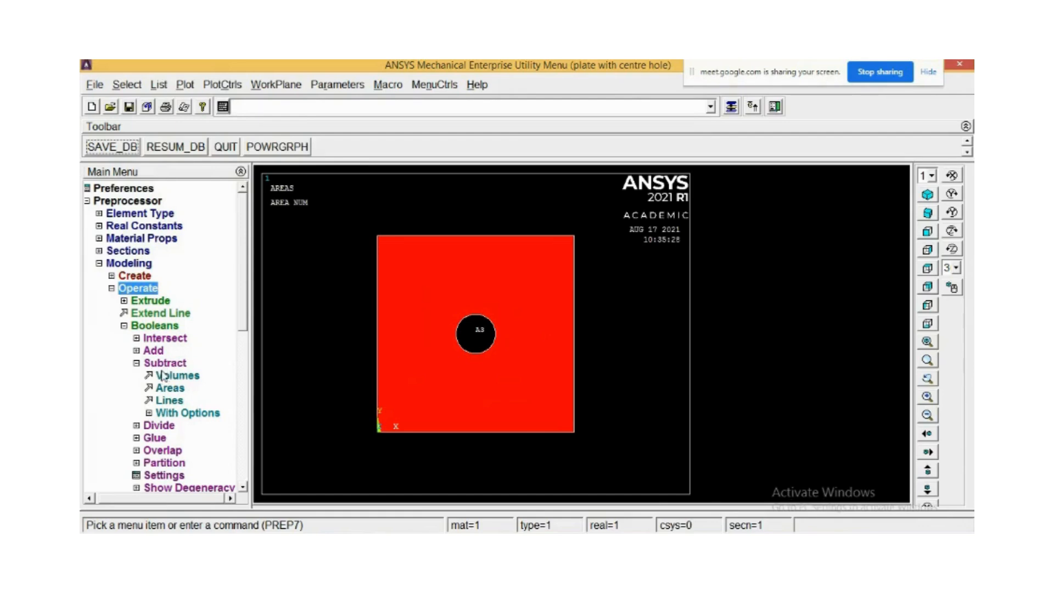
left_click(112, 288)
left_click(103, 263)
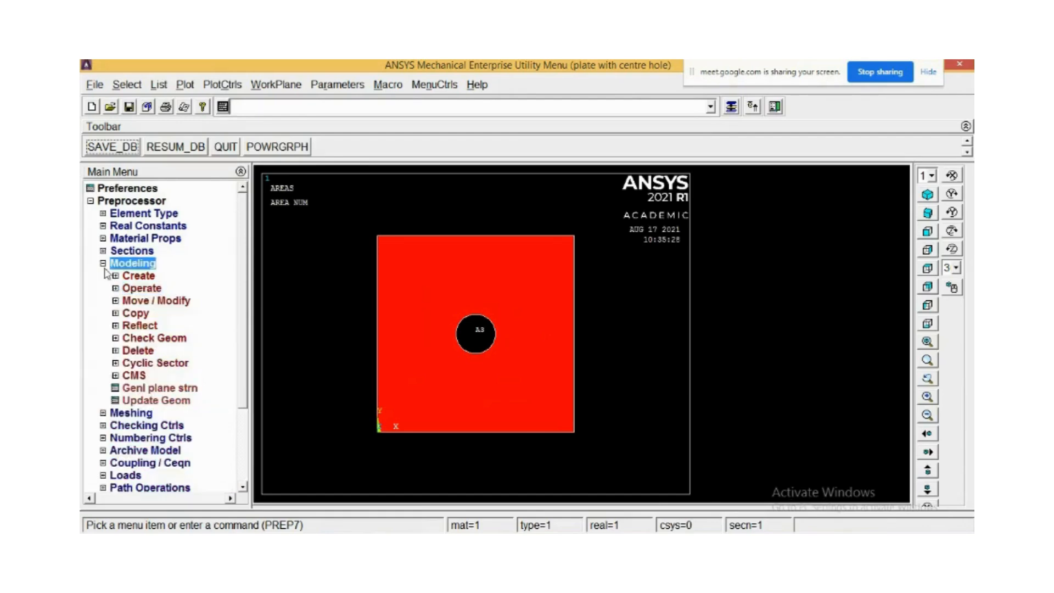
left_click(103, 276)
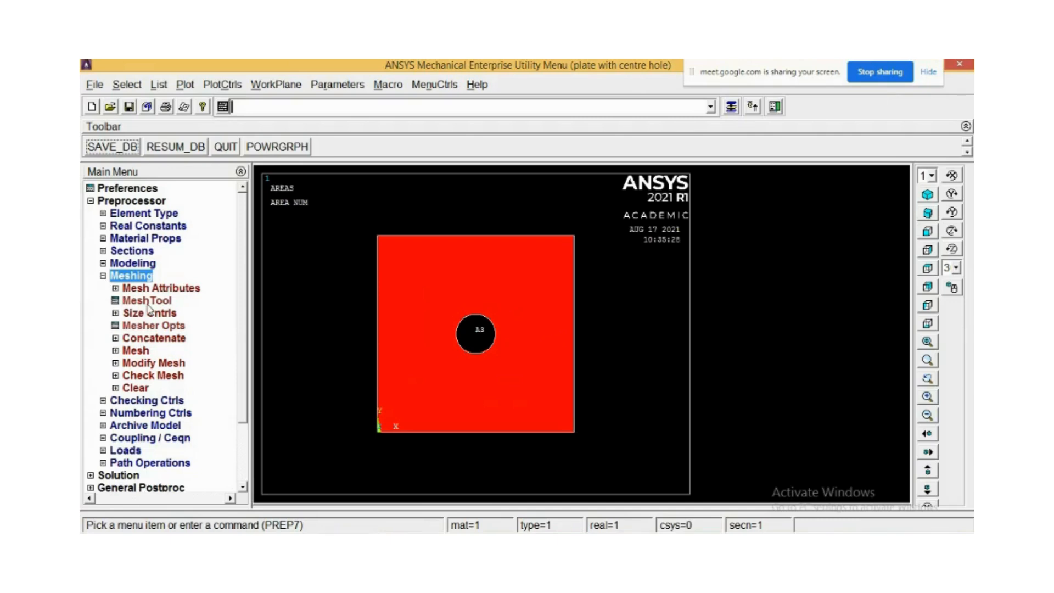
left_click(148, 302)
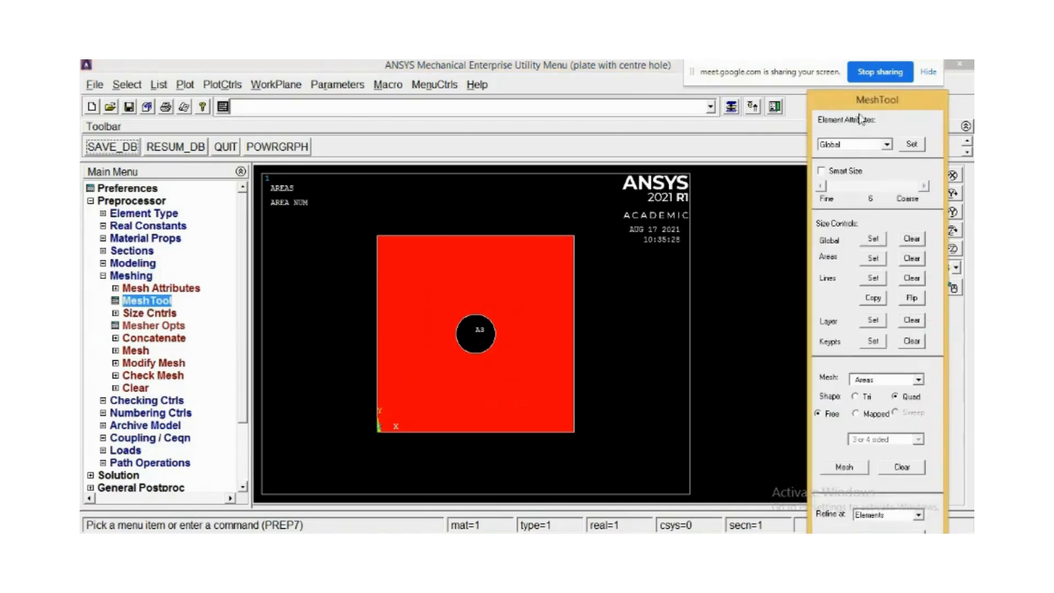
left_click_drag(849, 72, 574, 70)
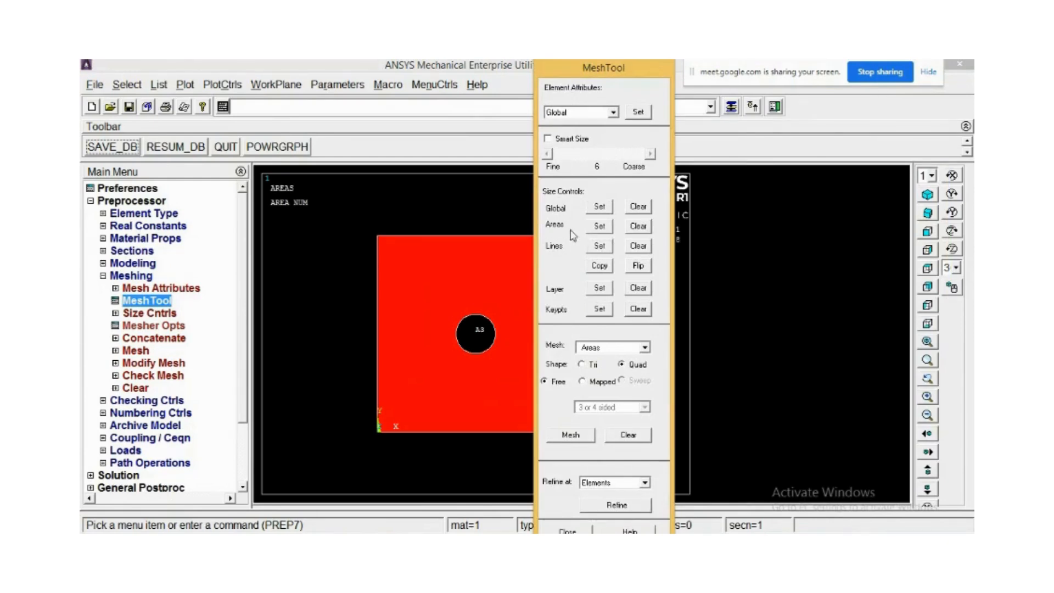
left_click(599, 225)
left_click_drag(173, 287, 323, 208)
left_click(426, 295)
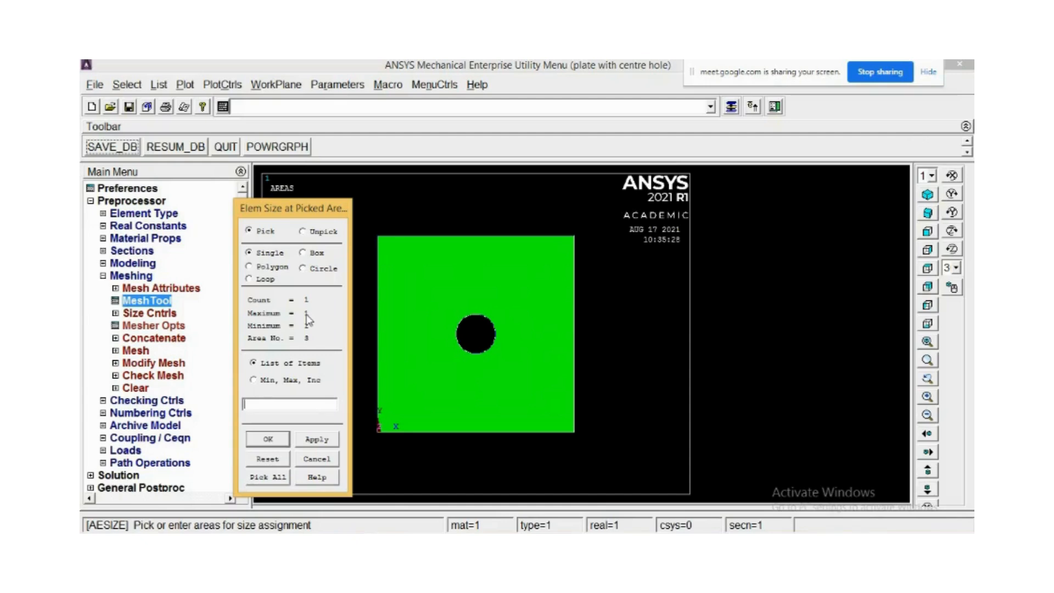
left_click(317, 439)
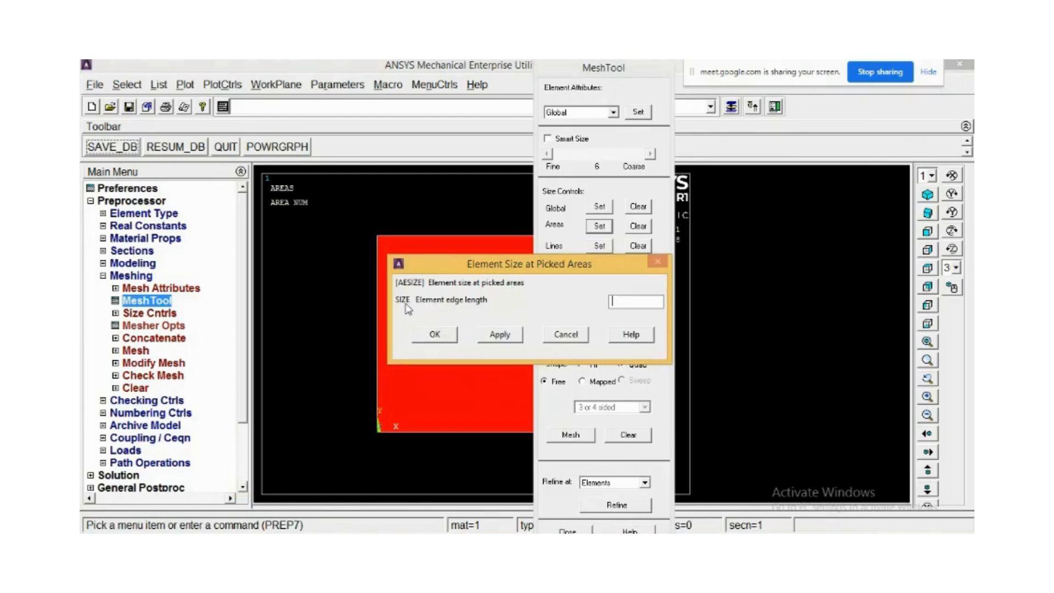
type("10")
Switch to PowerPoint to review the plate sketch, then return to ANSYS and raise its hidden dialogs.
key("alt+Tab")
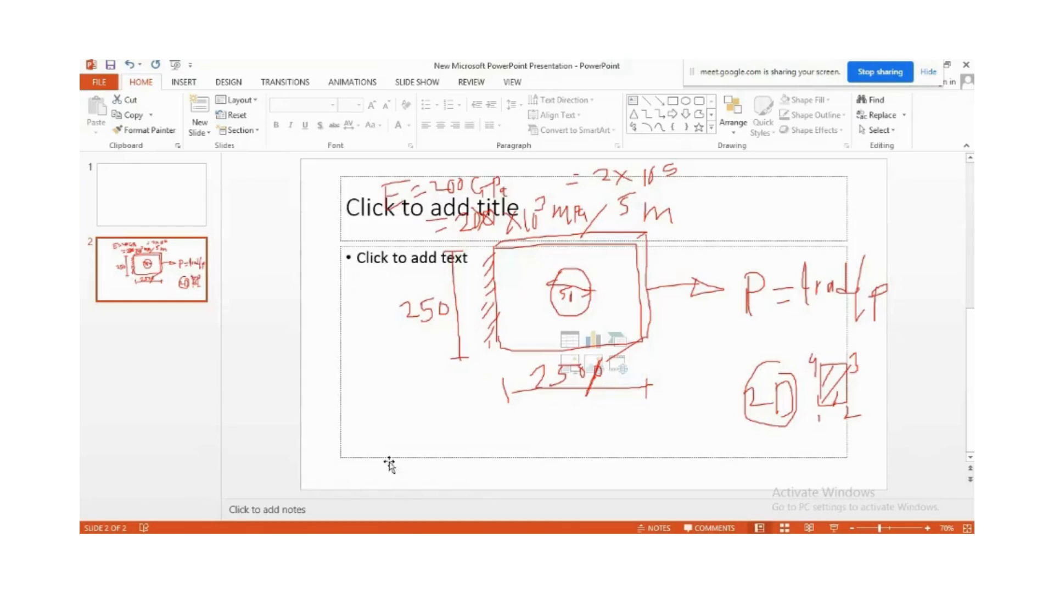
left_click(826, 411)
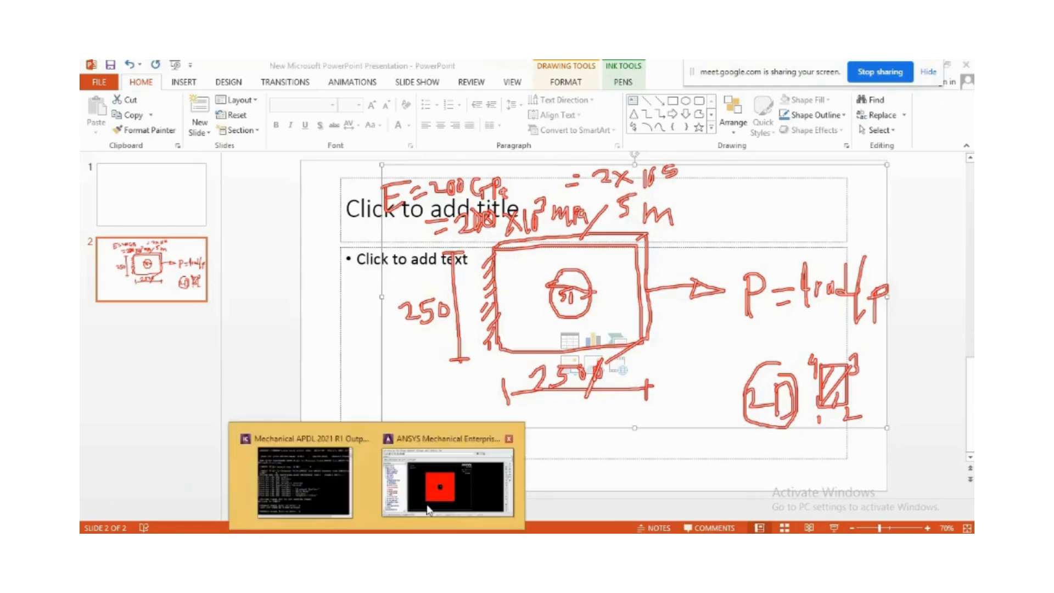
left_click(444, 482)
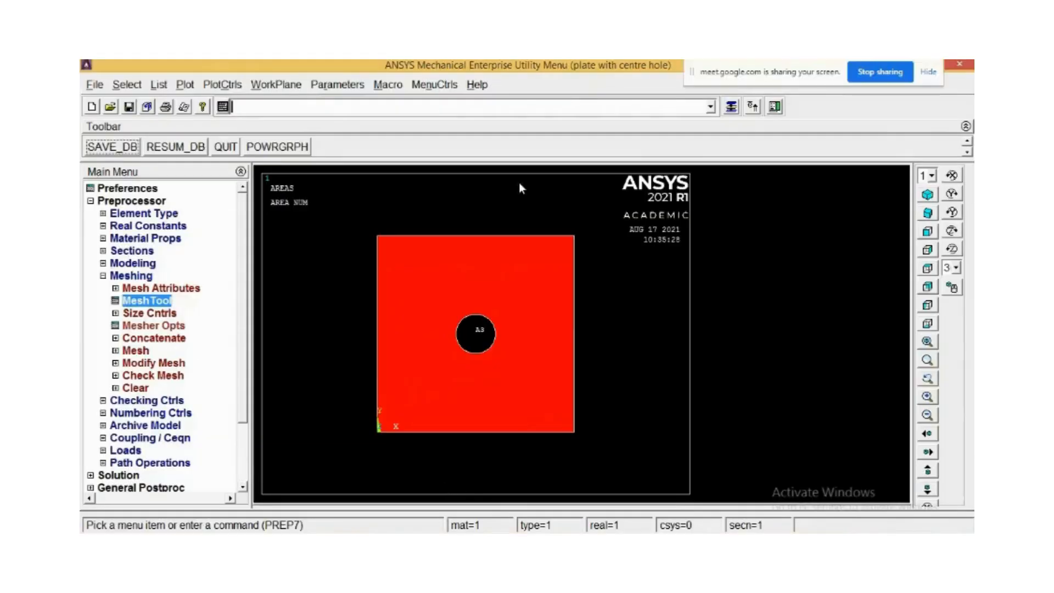
left_click(735, 110)
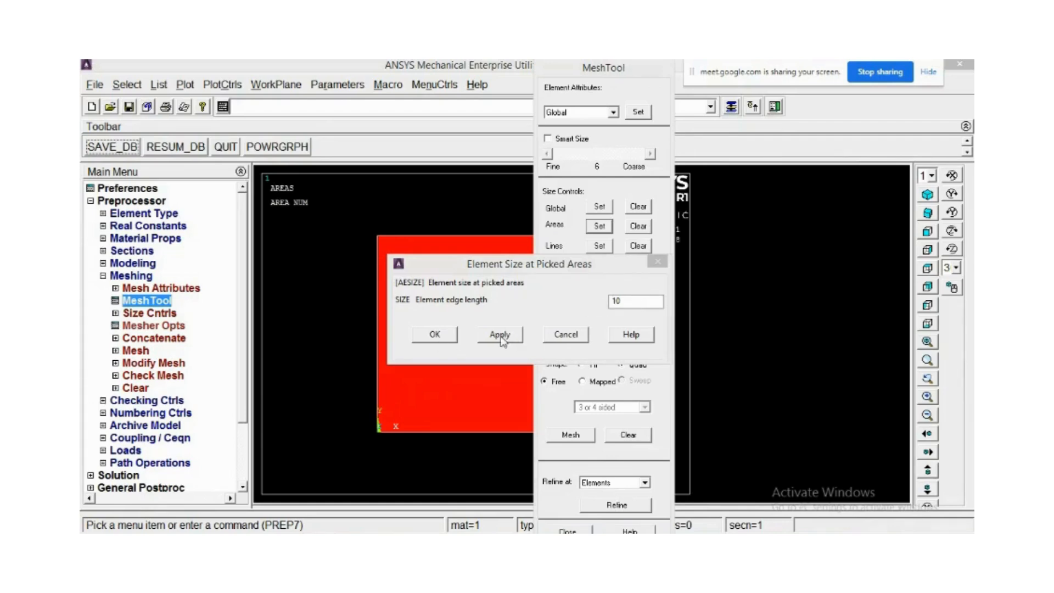
Confirm the element edge length and free-mesh the plate area with quadrilateral elements, dismissing the mesh warning.
left_click(454, 338)
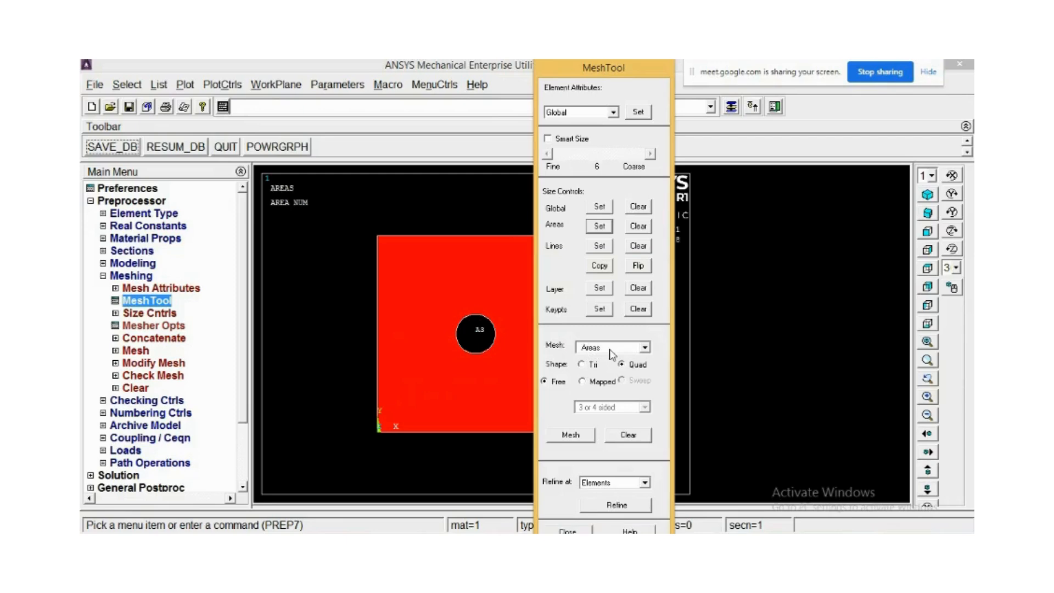
left_click_drag(598, 65, 800, 66)
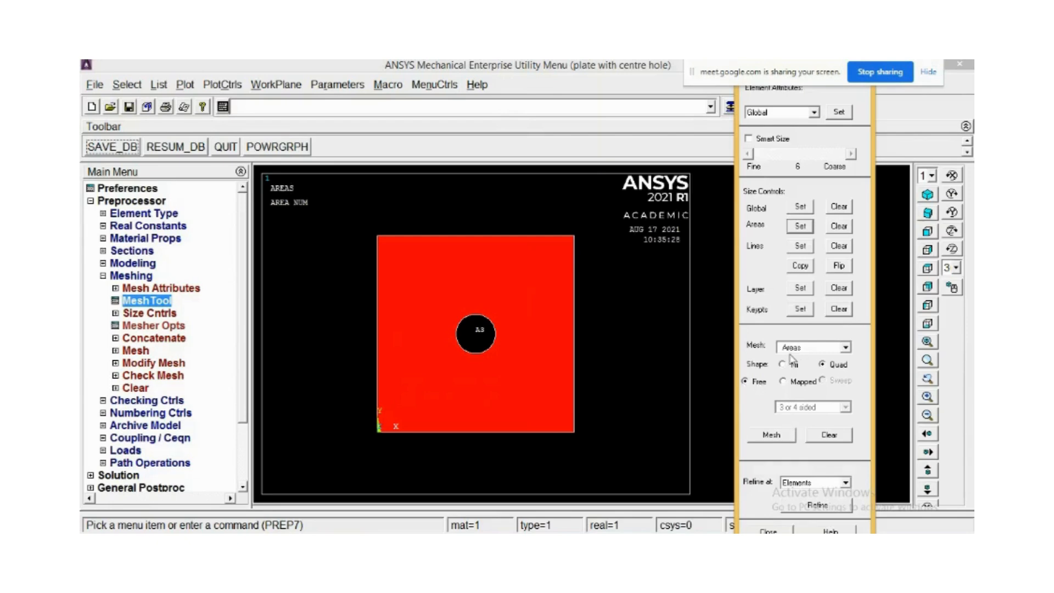
left_click(848, 349)
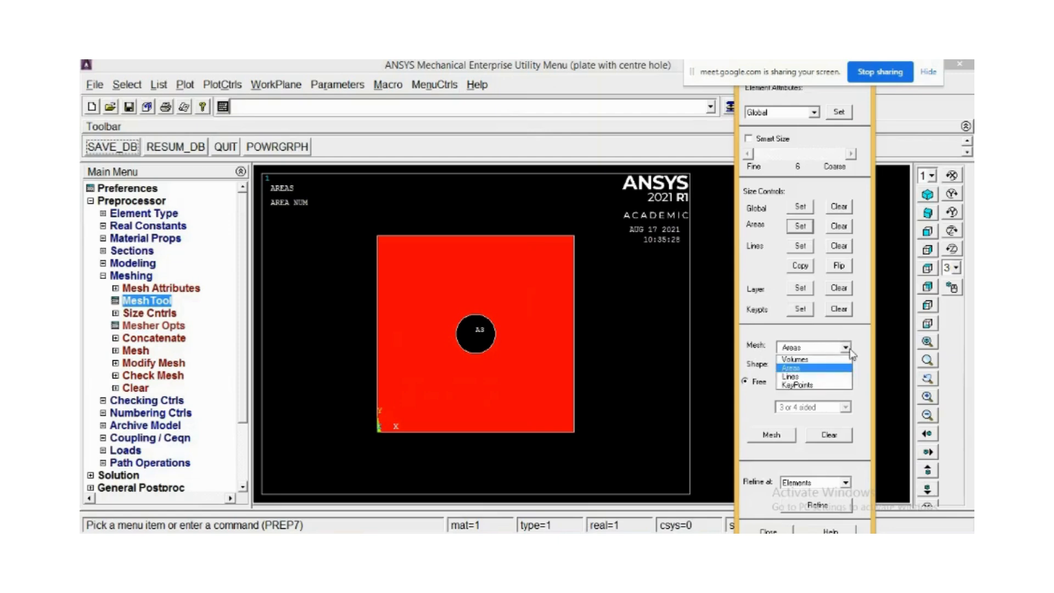
left_click(795, 369)
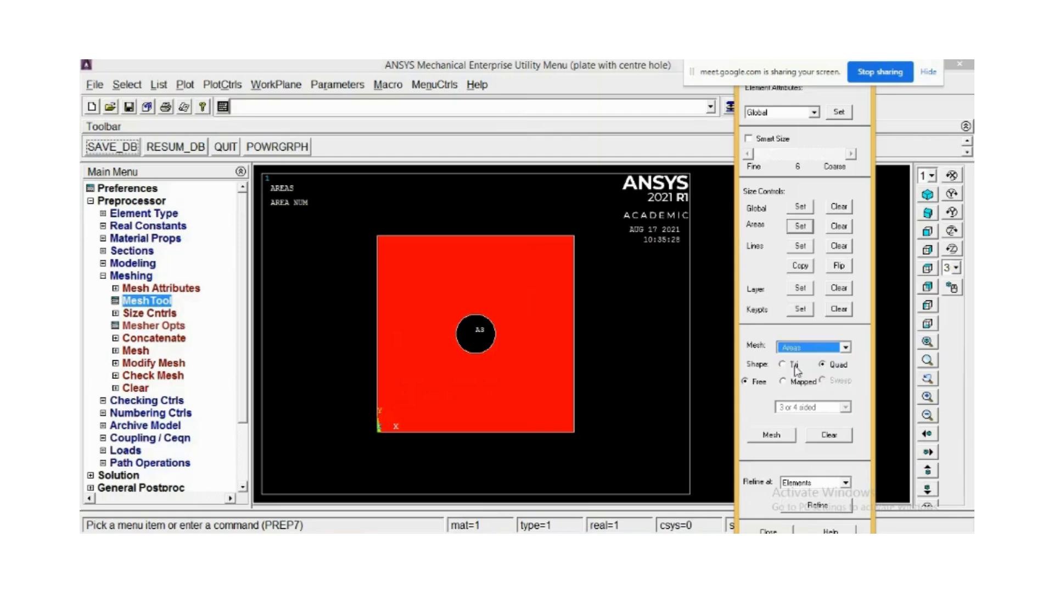
left_click(774, 436)
left_click(432, 373)
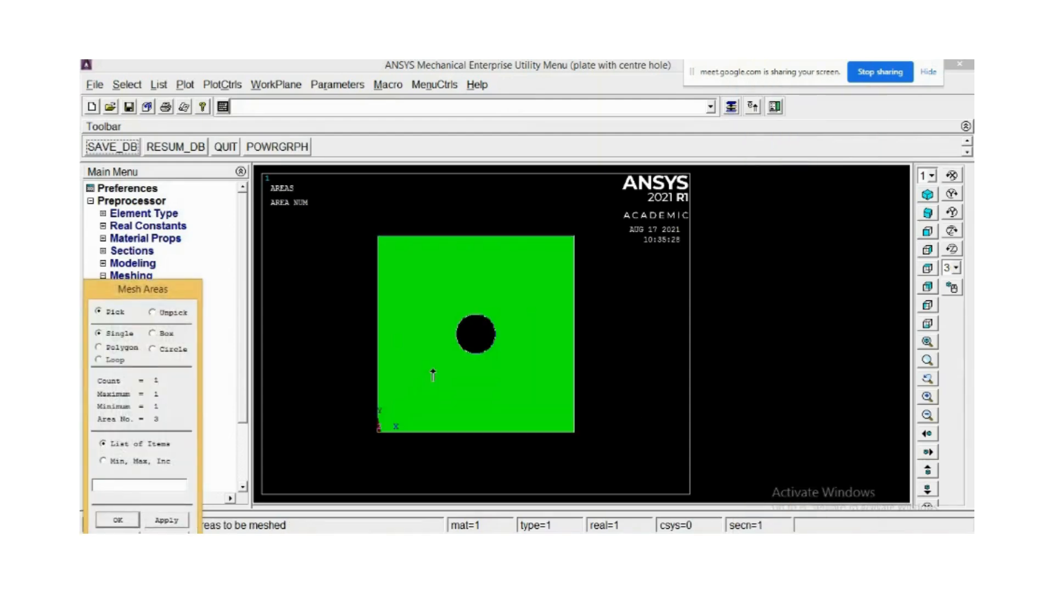
left_click(117, 519)
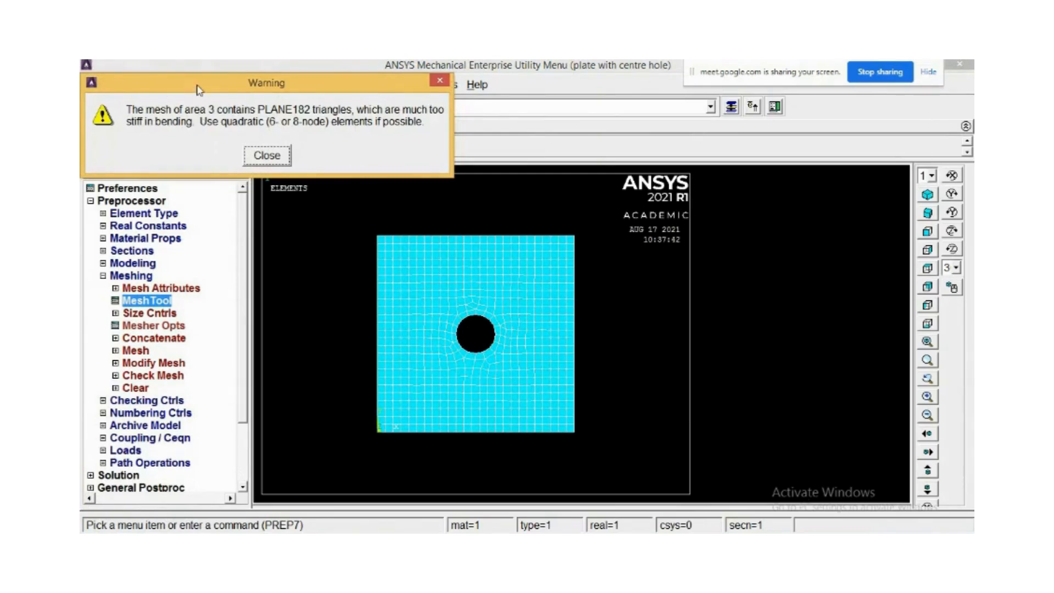
left_click_drag(204, 91, 354, 227)
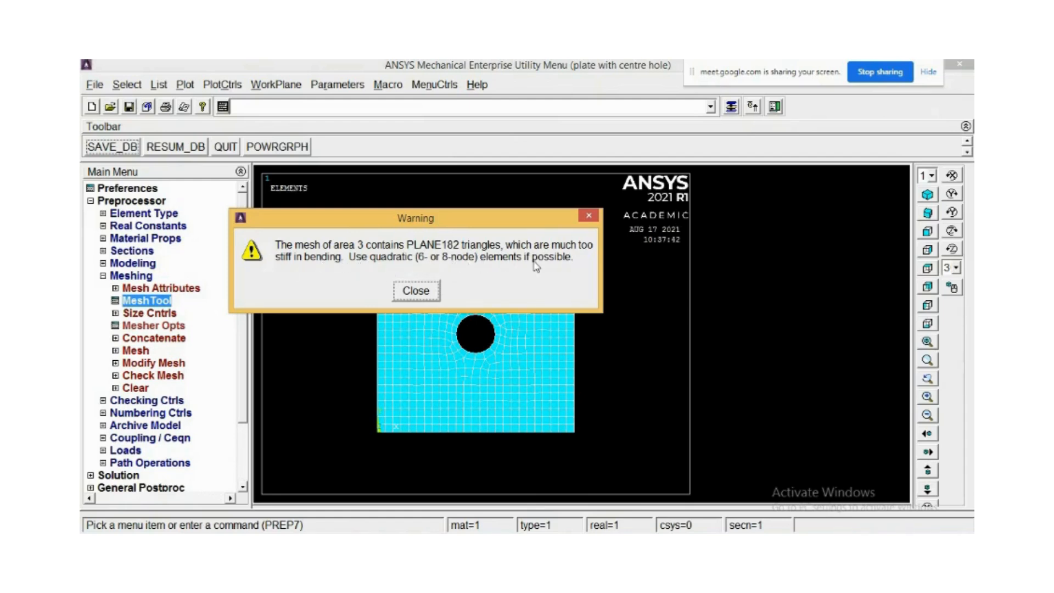
left_click(416, 292)
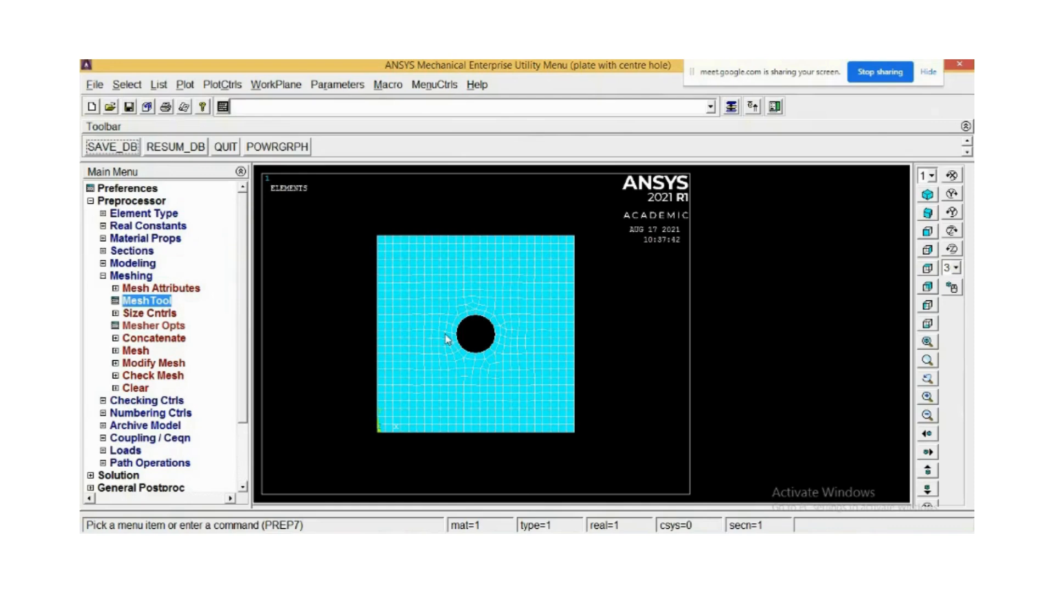
Zoom in and out to inspect the mesh around the central hole.
scroll(447, 339, "up", 4)
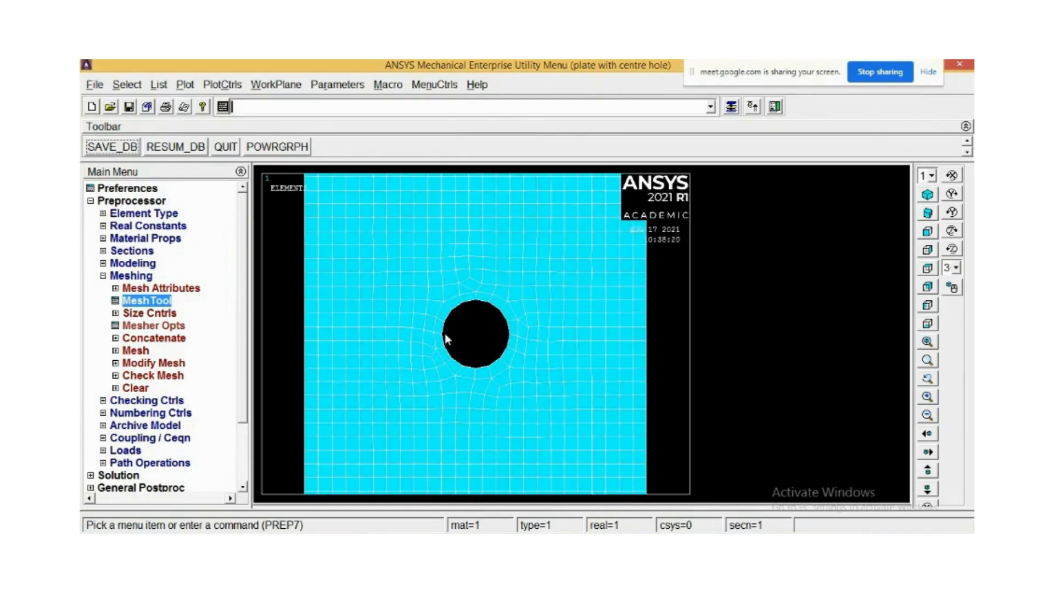
scroll(466, 309, "up", 2)
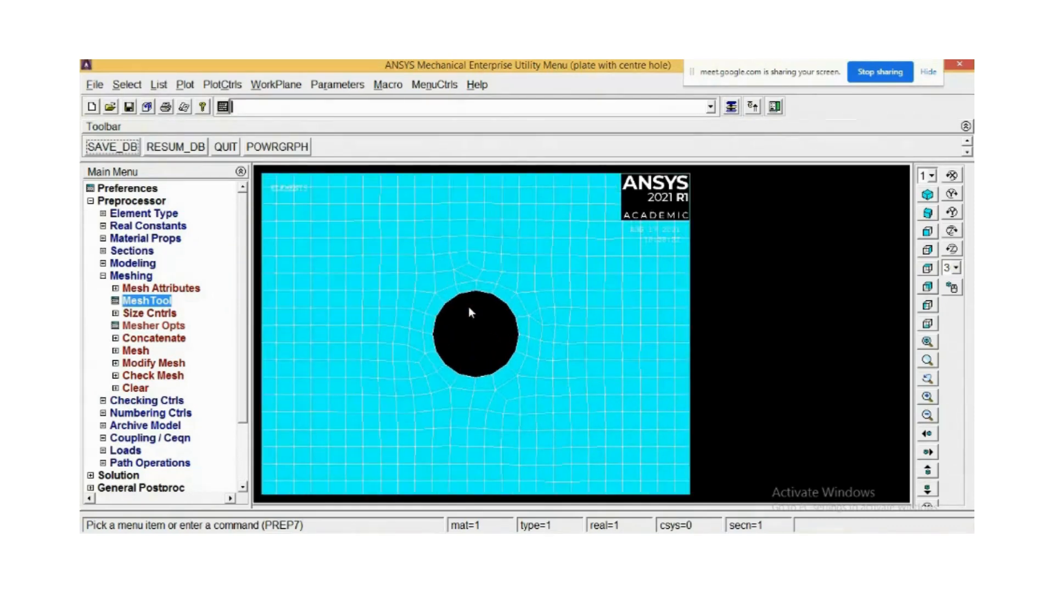
scroll(461, 278, "up", 1)
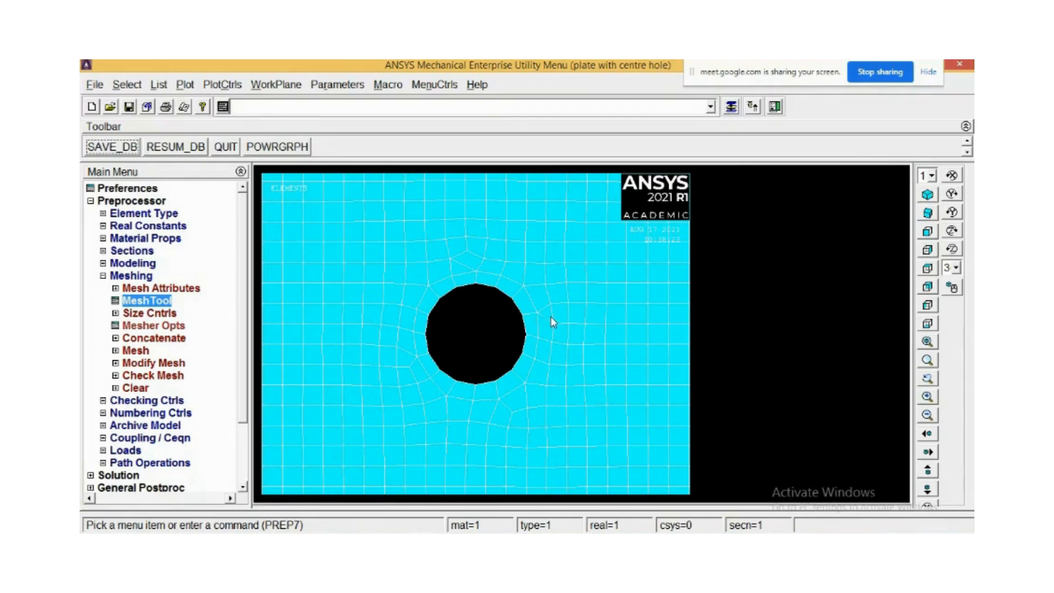
scroll(543, 321, "down", 1)
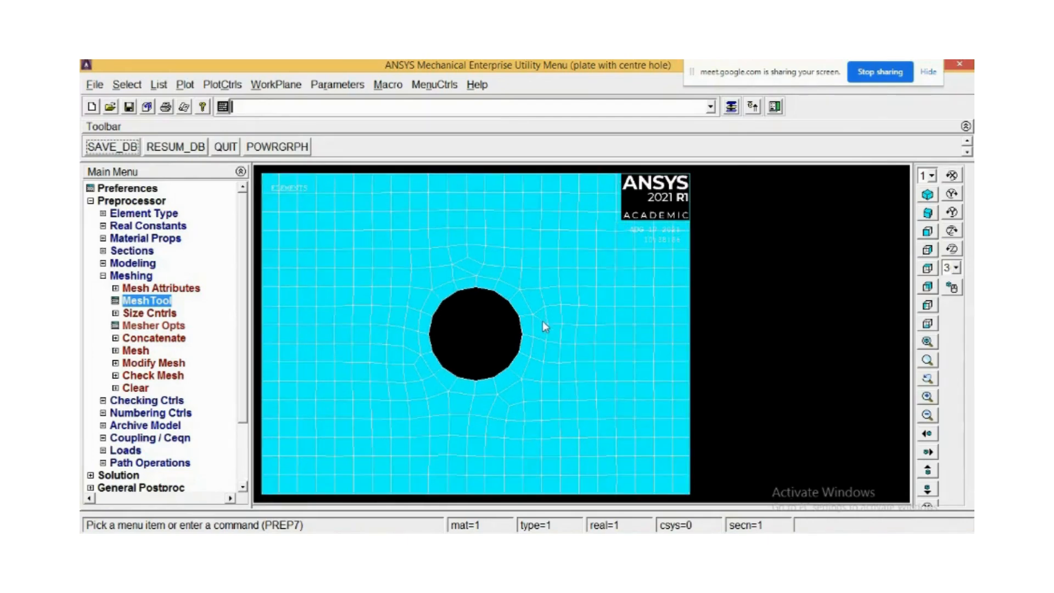
scroll(542, 325, "down", 1)
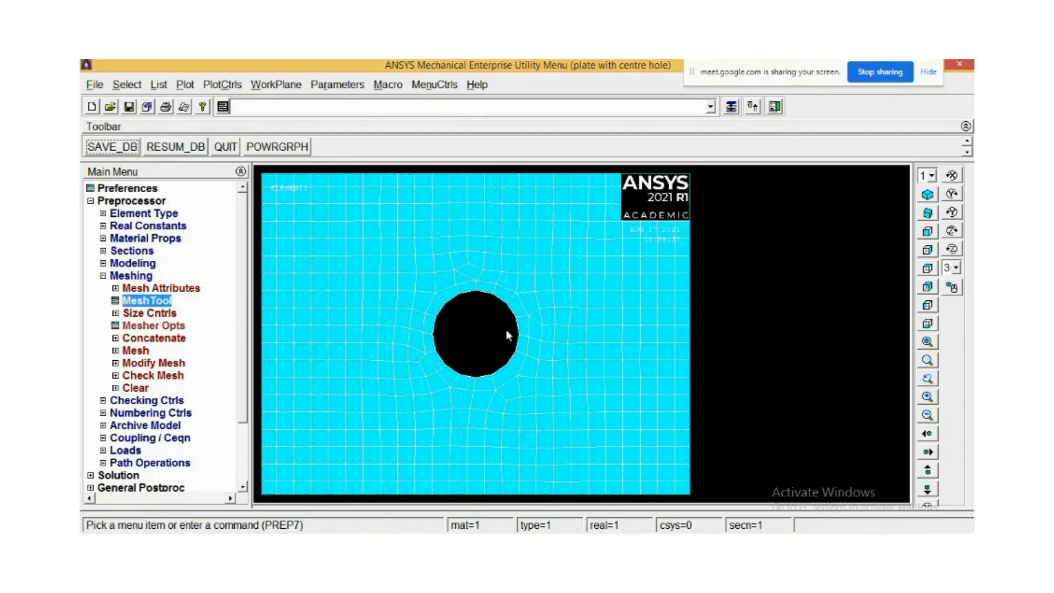
scroll(552, 408, "down", 2)
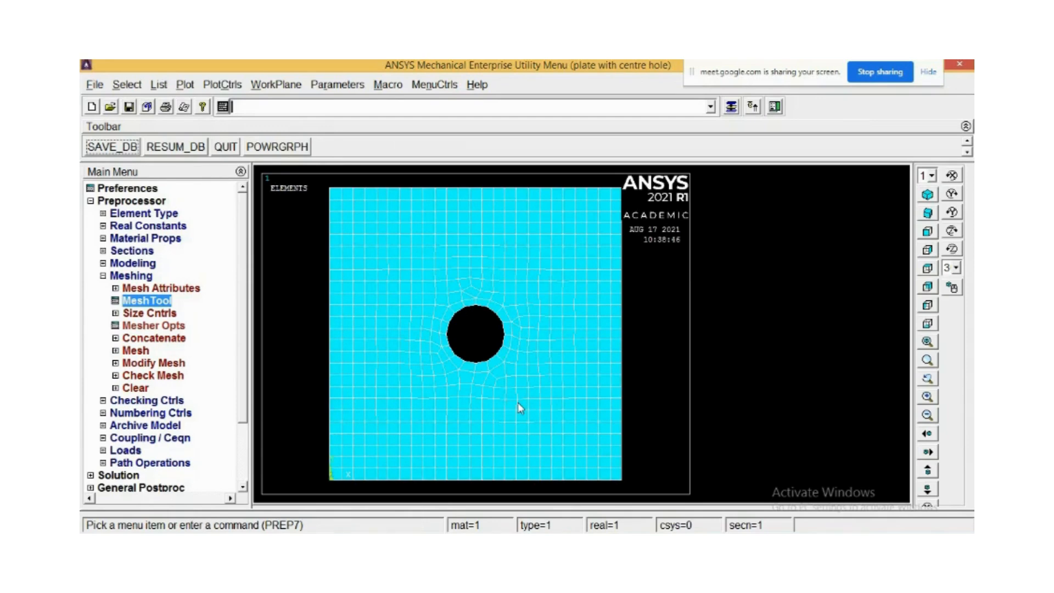
scroll(479, 430, "down", 2)
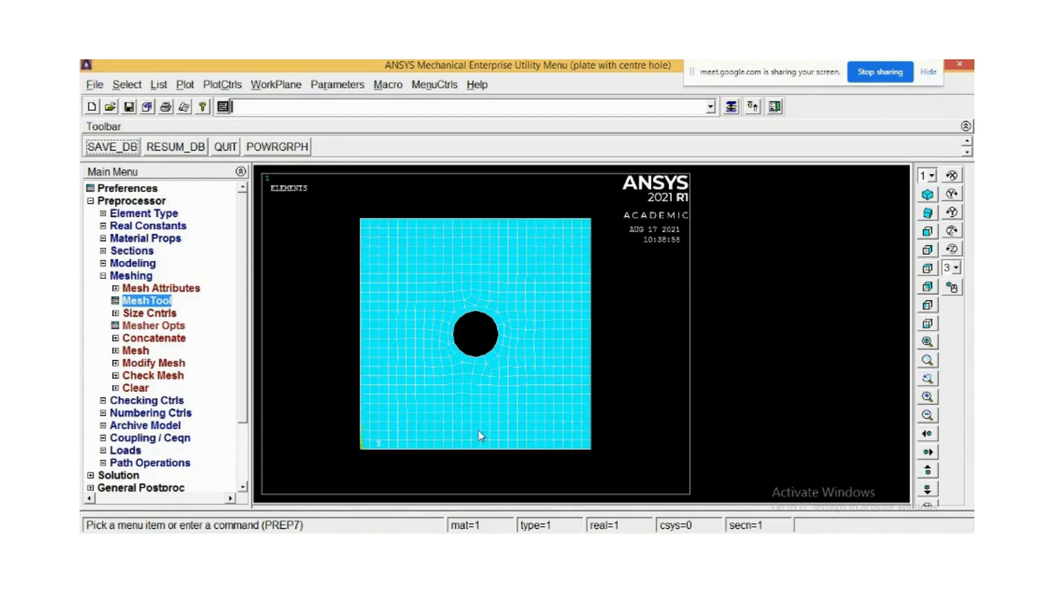
scroll(479, 435, "down", 1)
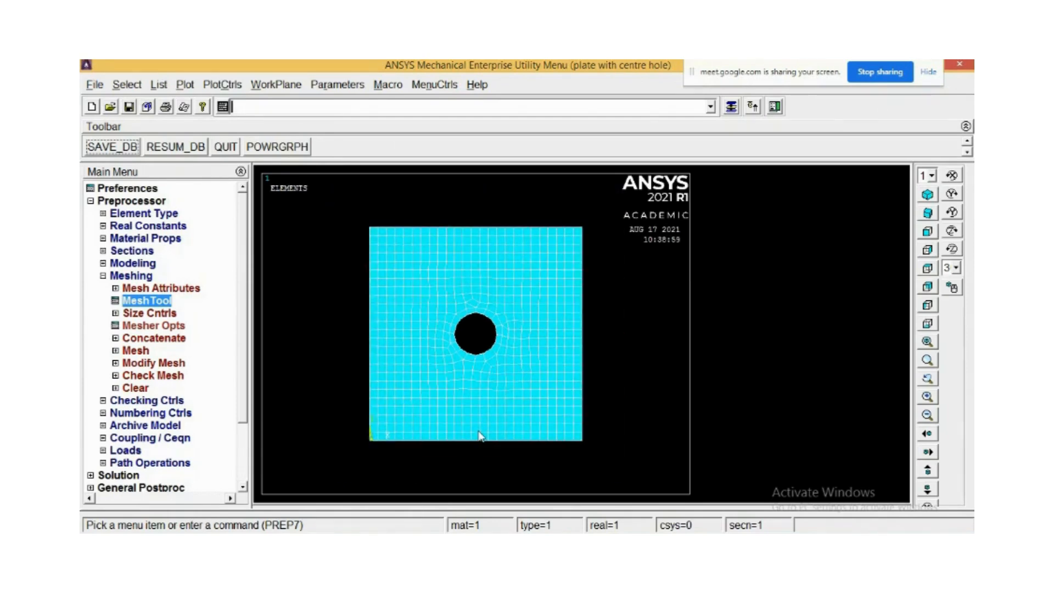
scroll(433, 375, "up", 1)
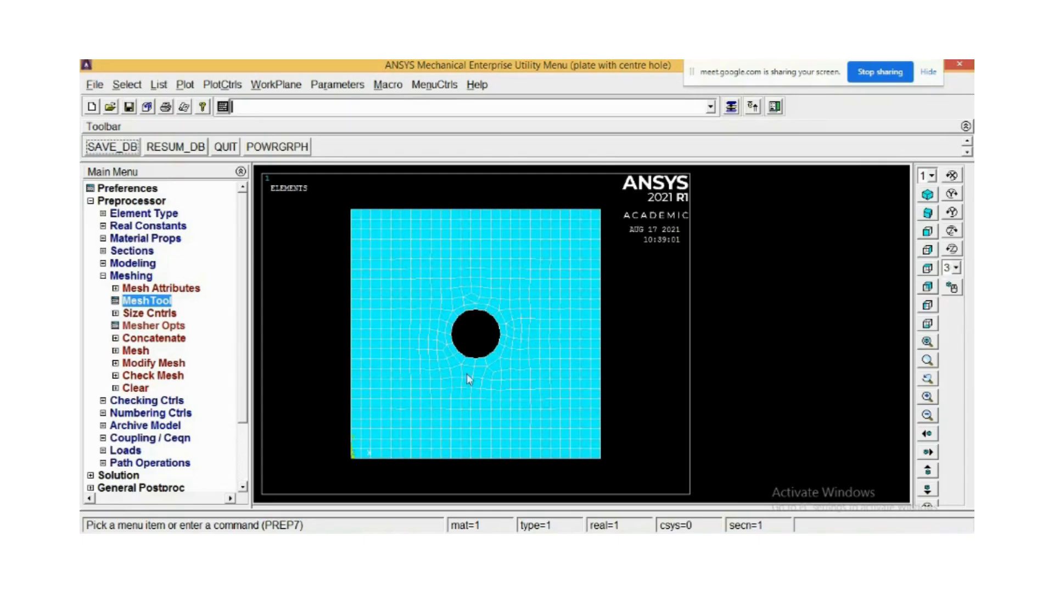
scroll(419, 318, "up", 2)
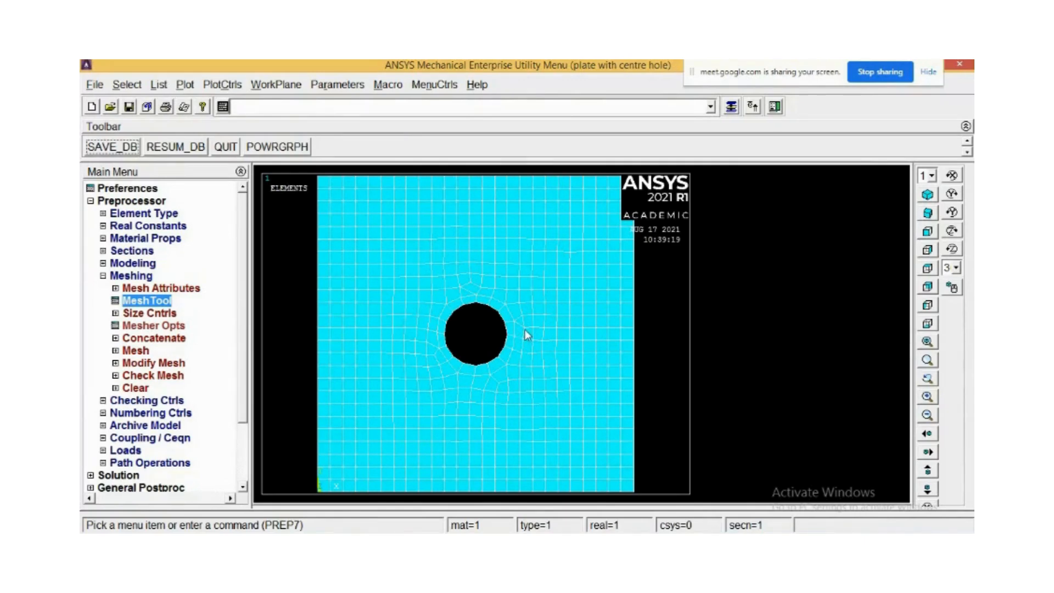
scroll(525, 329, "down", 5)
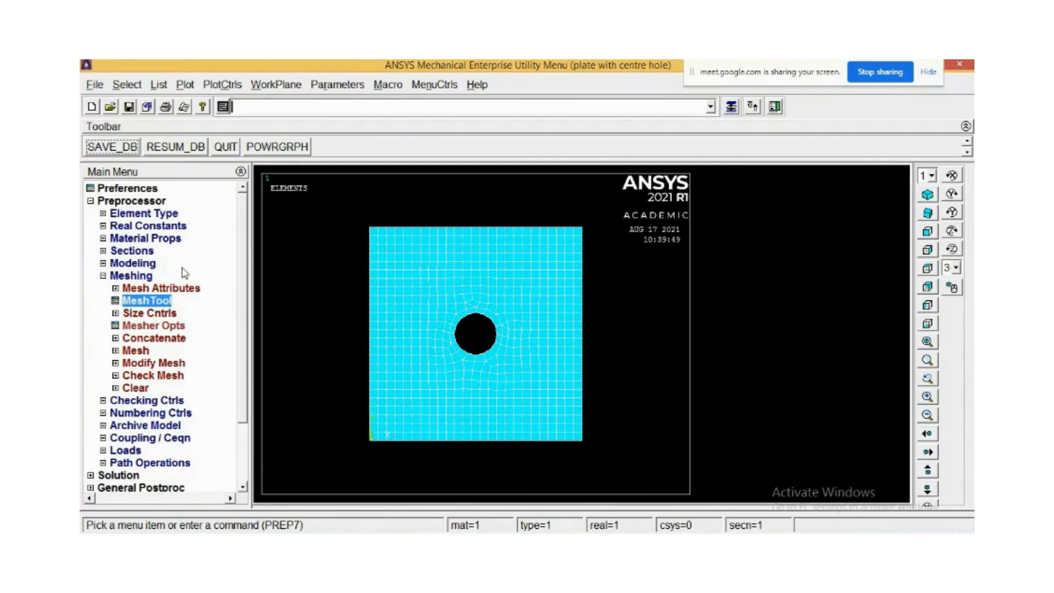
Constrain all degrees of freedom on the plate's left edge line with a displacement value of 0.
left_click(102, 276)
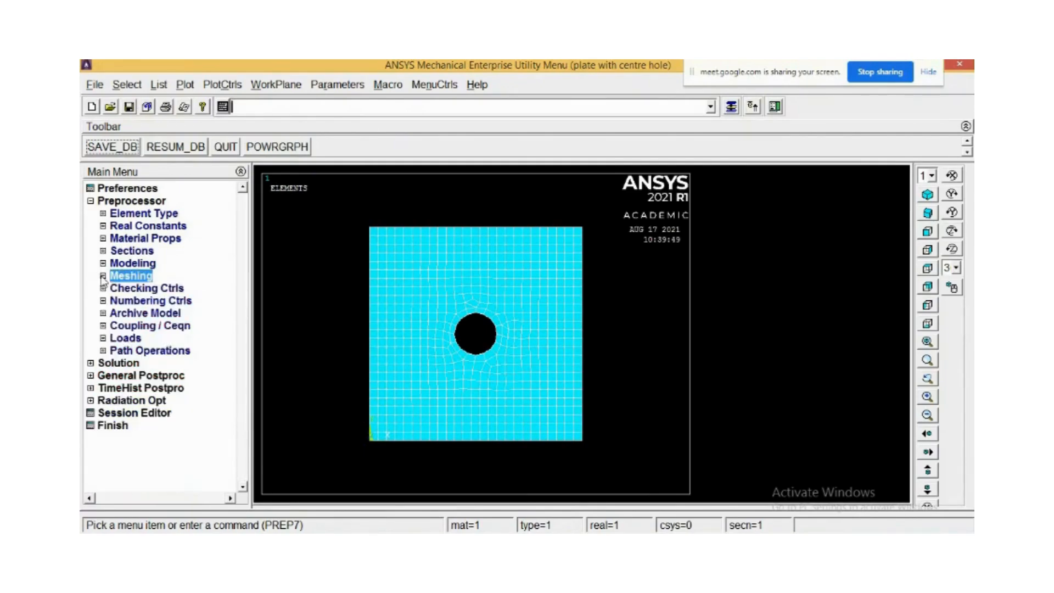
left_click(103, 338)
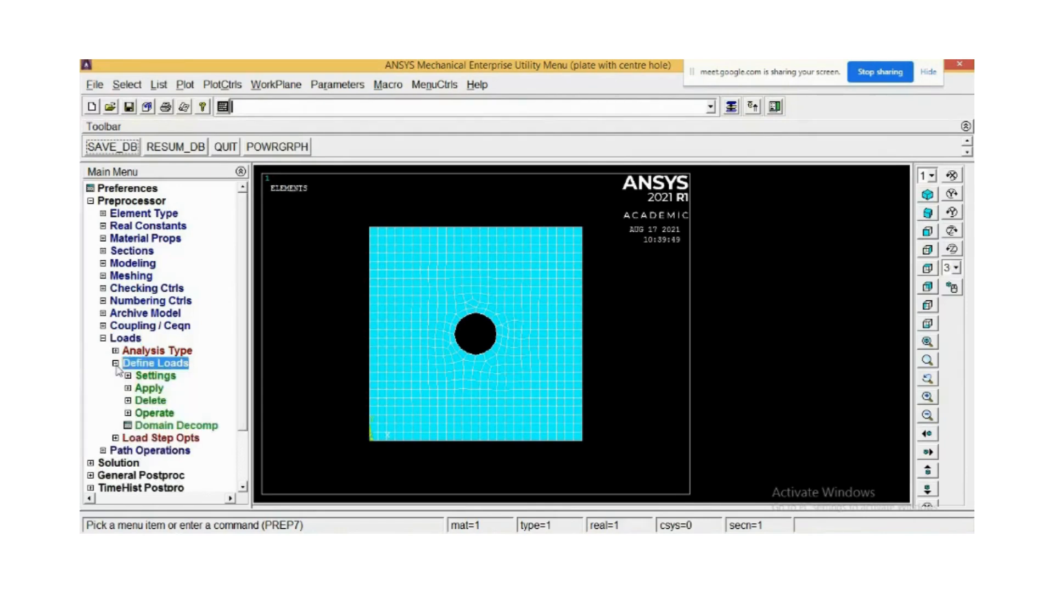
left_click(116, 363)
left_click(147, 389)
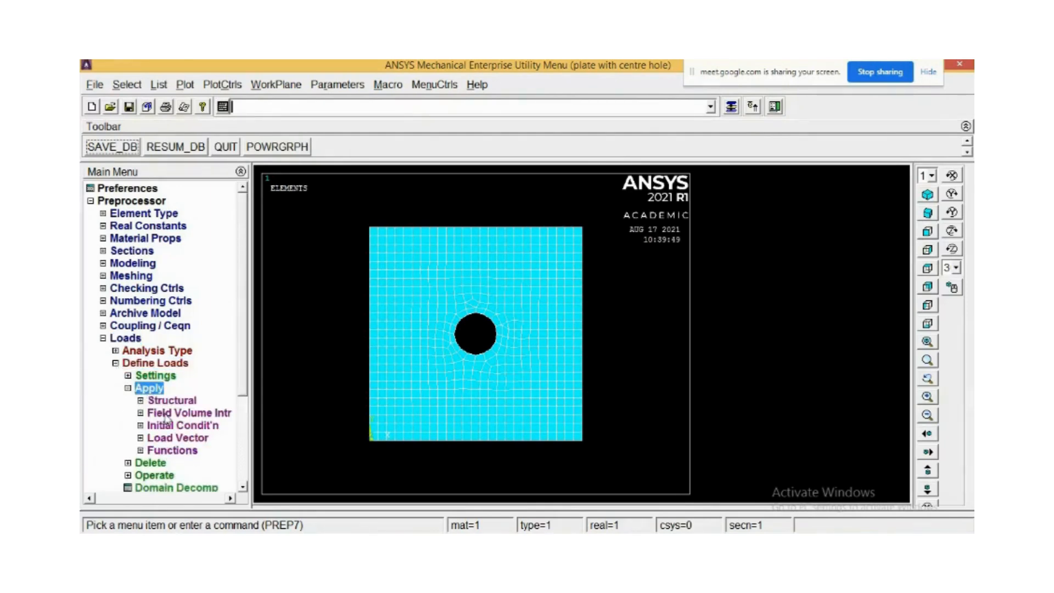
left_click(165, 401)
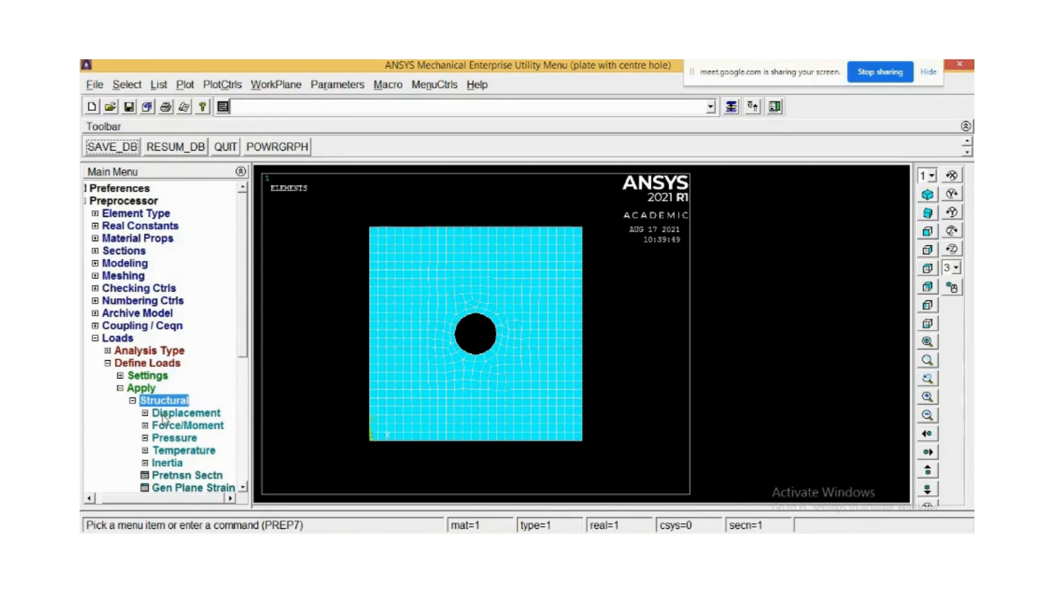
left_click(164, 416)
left_click_drag(242, 325, 244, 394)
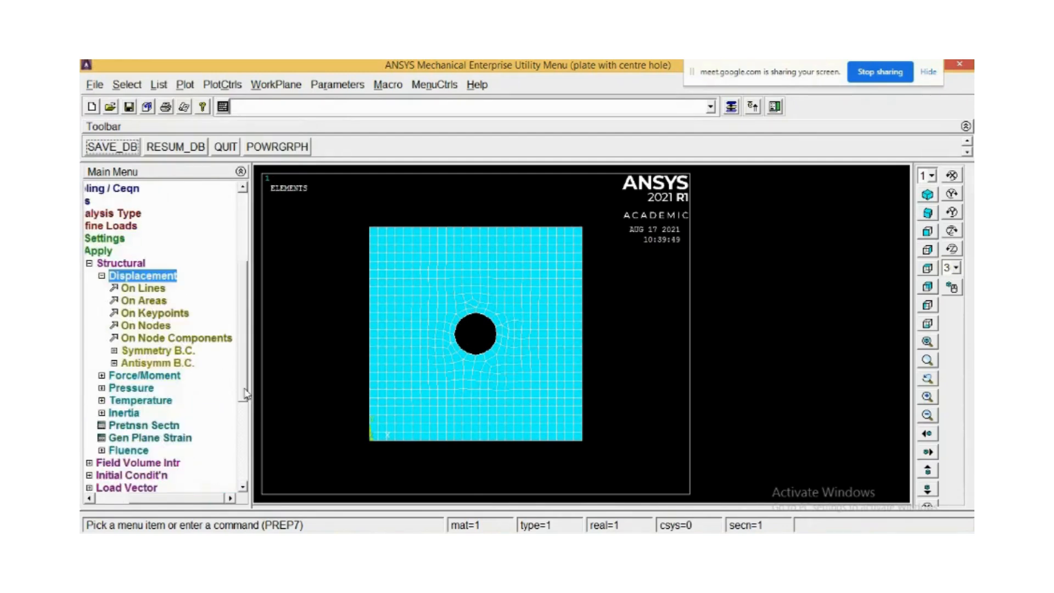
left_click(147, 289)
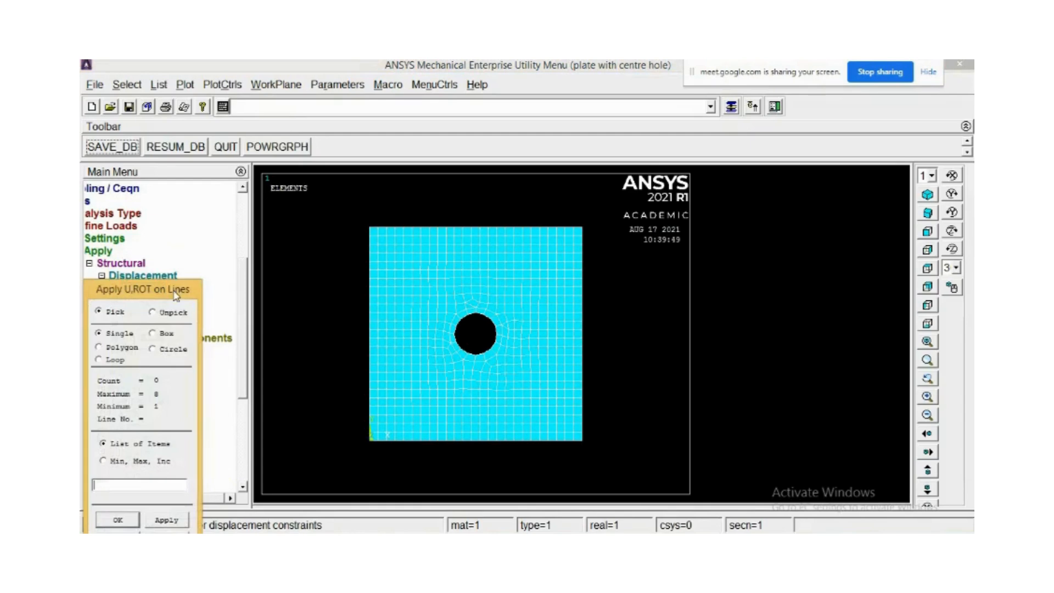
left_click(369, 328)
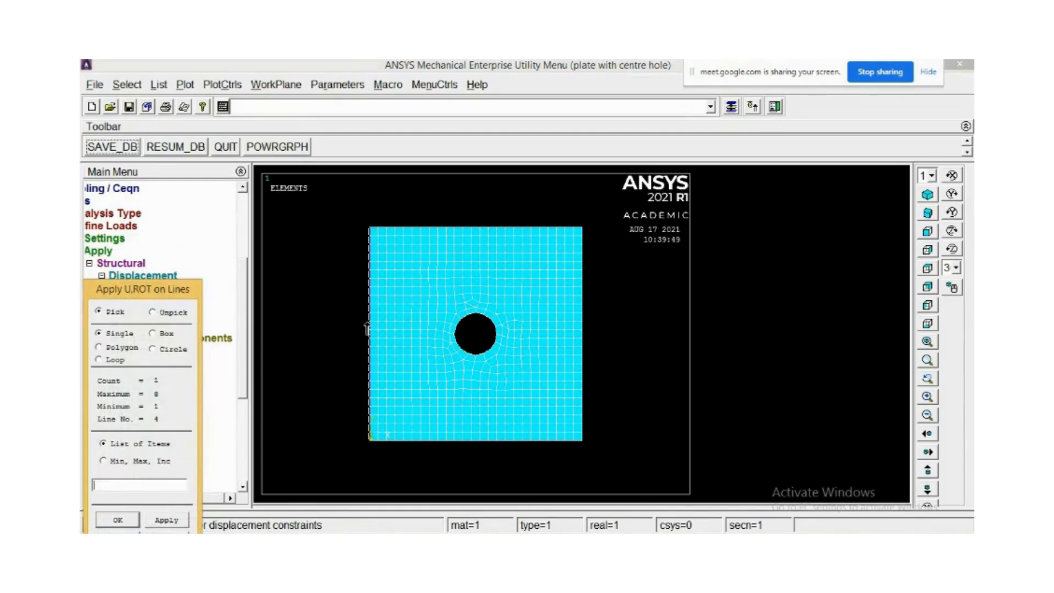
left_click(174, 523)
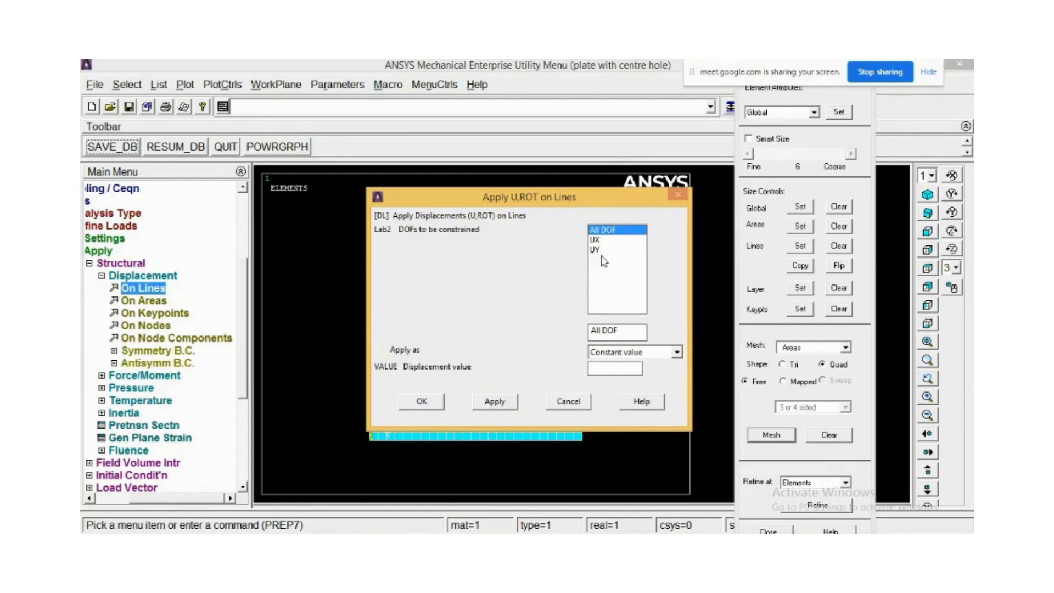
left_click_drag(623, 330, 563, 329)
left_click(626, 367)
type("0")
left_click(427, 404)
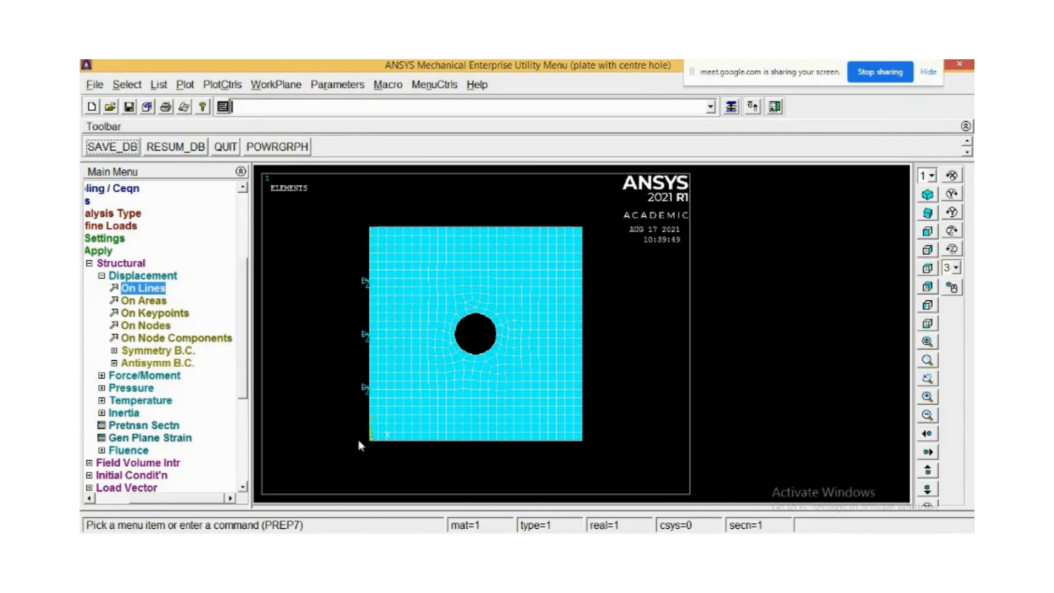
Apply a constant pressure of 5 on the plate's right edge line.
left_click(123, 264)
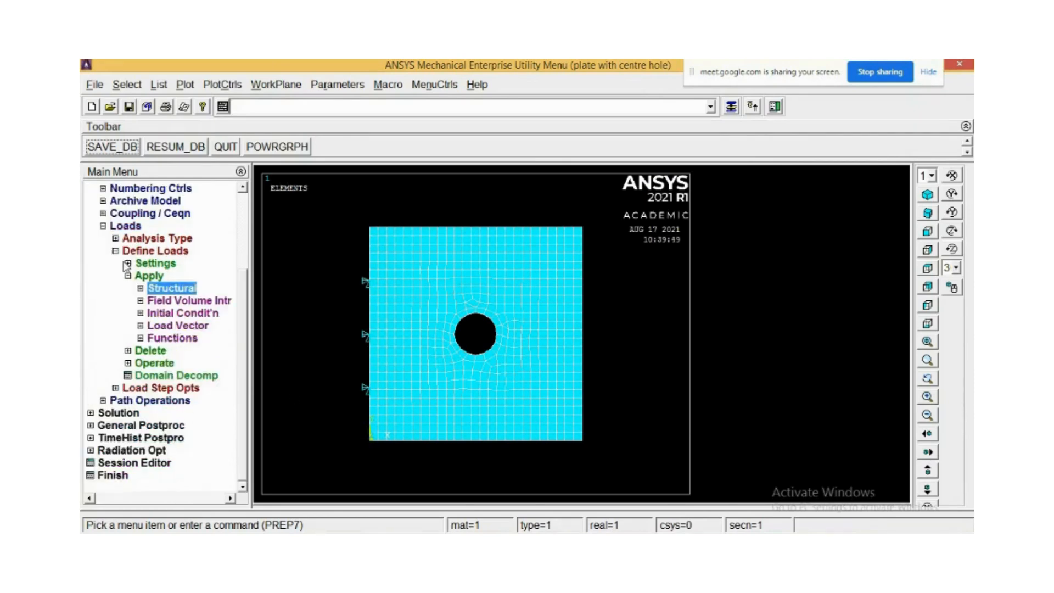
left_click(156, 291)
left_click(151, 300)
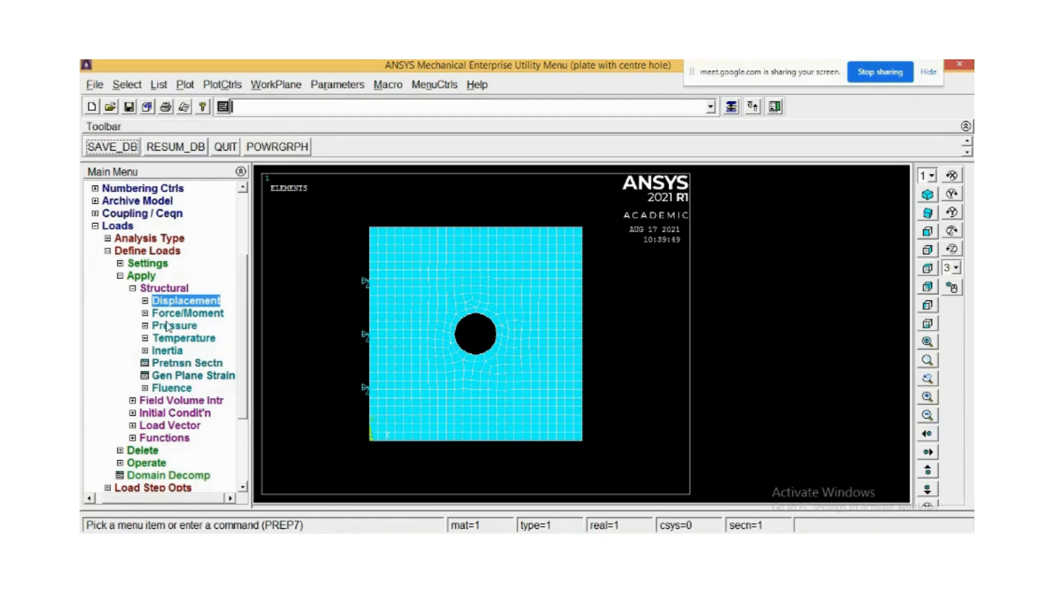
left_click(168, 326)
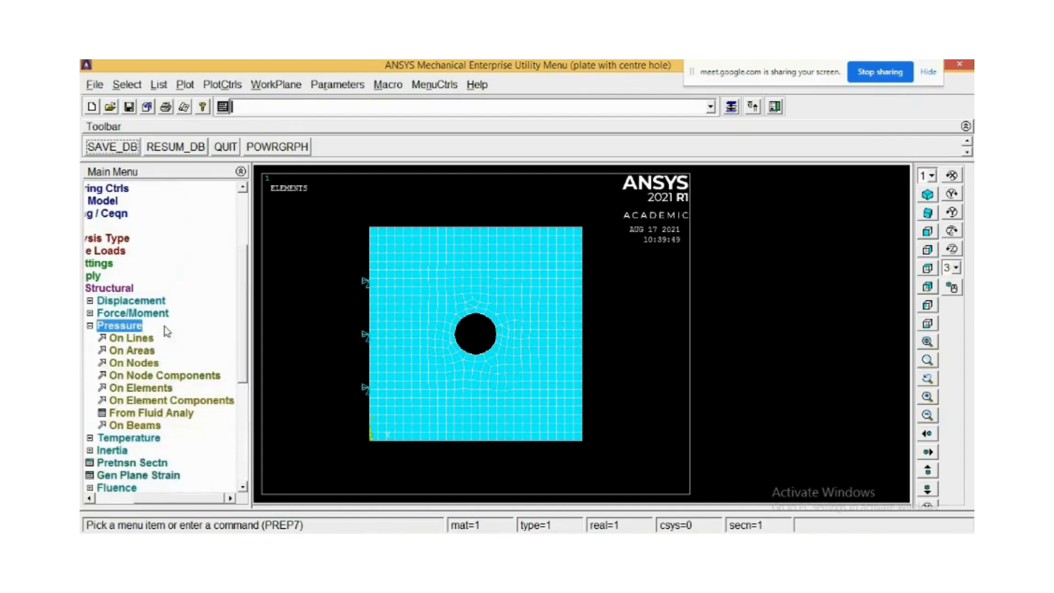
left_click(134, 338)
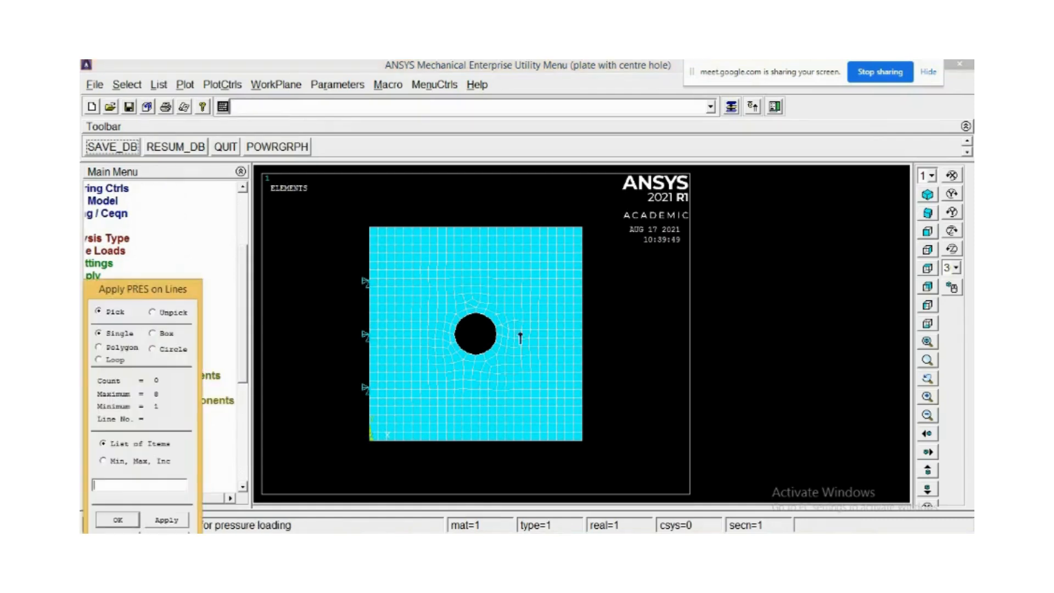
left_click(584, 333)
left_click(167, 522)
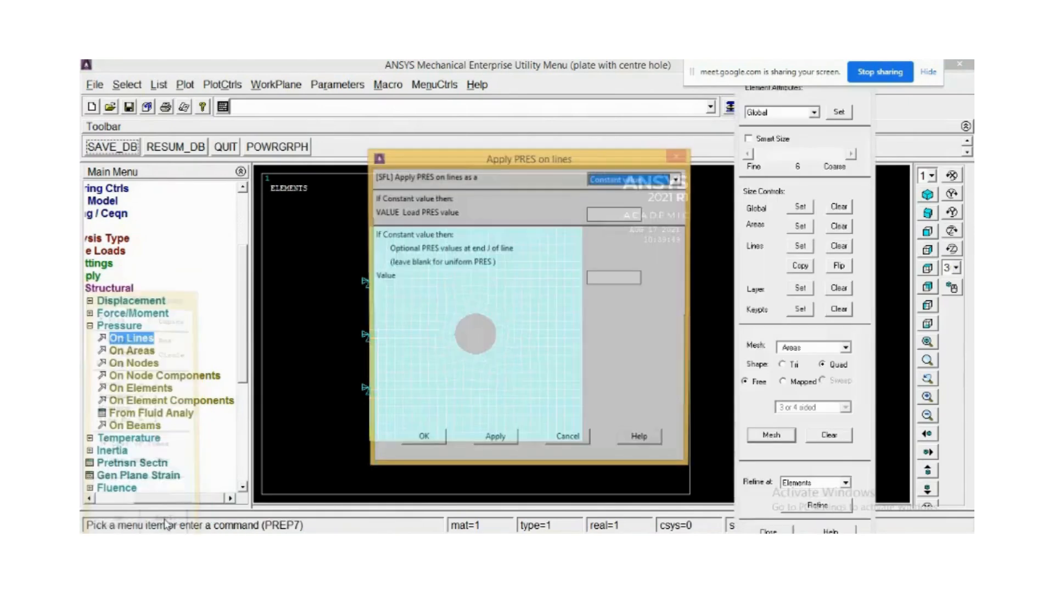
left_click(638, 213)
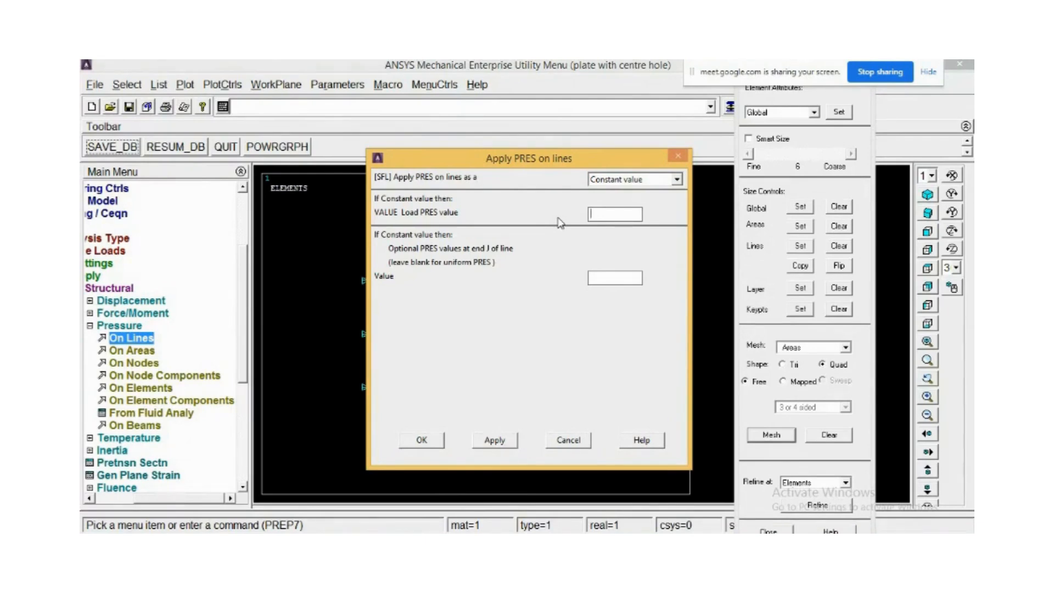
type("5")
left_click(423, 442)
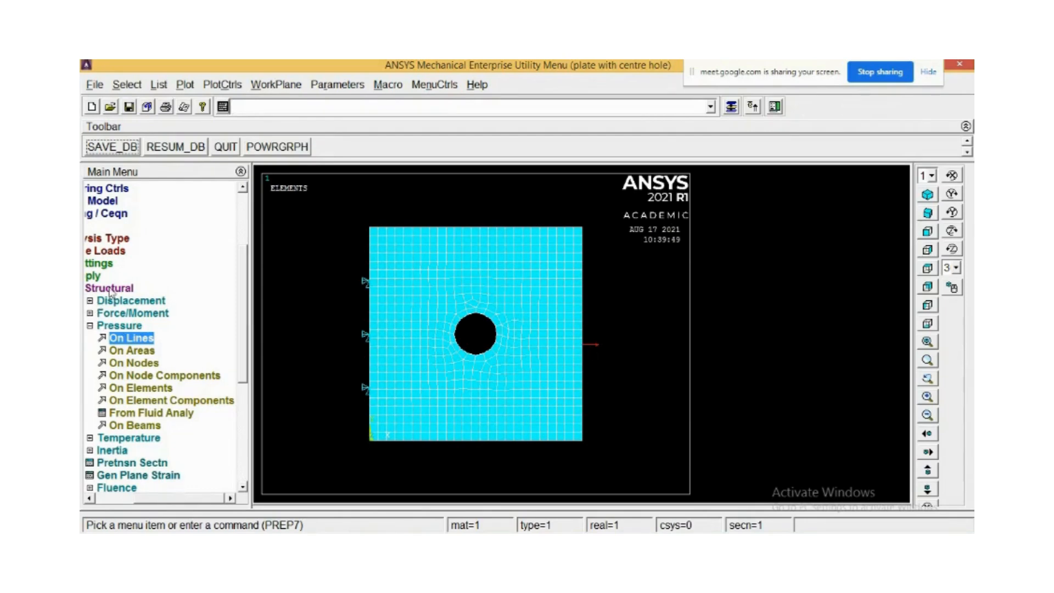
Solve the current load step, confirming the solve and closing the completion note.
left_click_drag(204, 497, 118, 498)
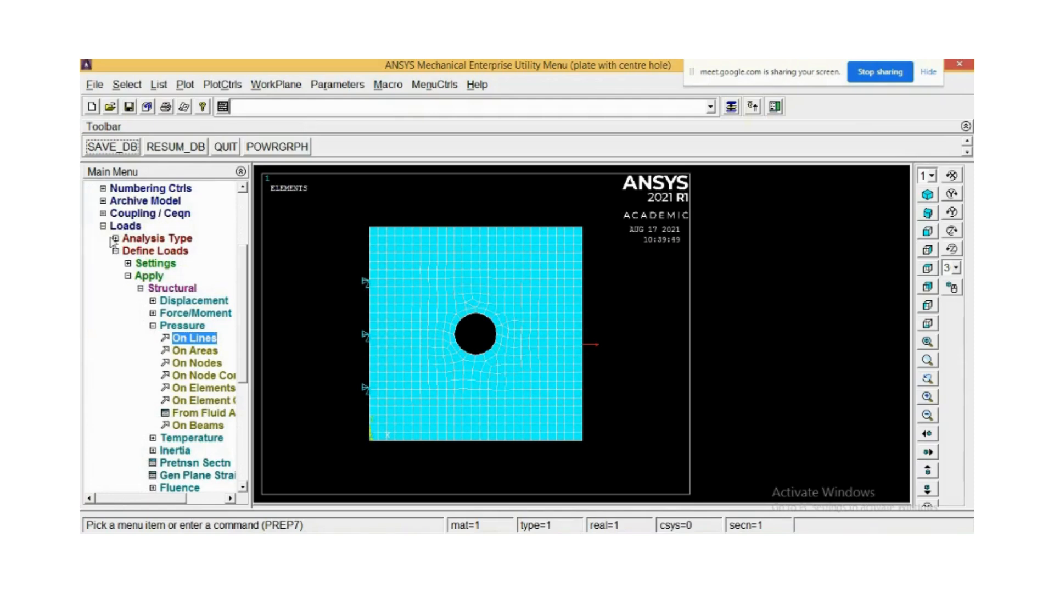
left_click(105, 227)
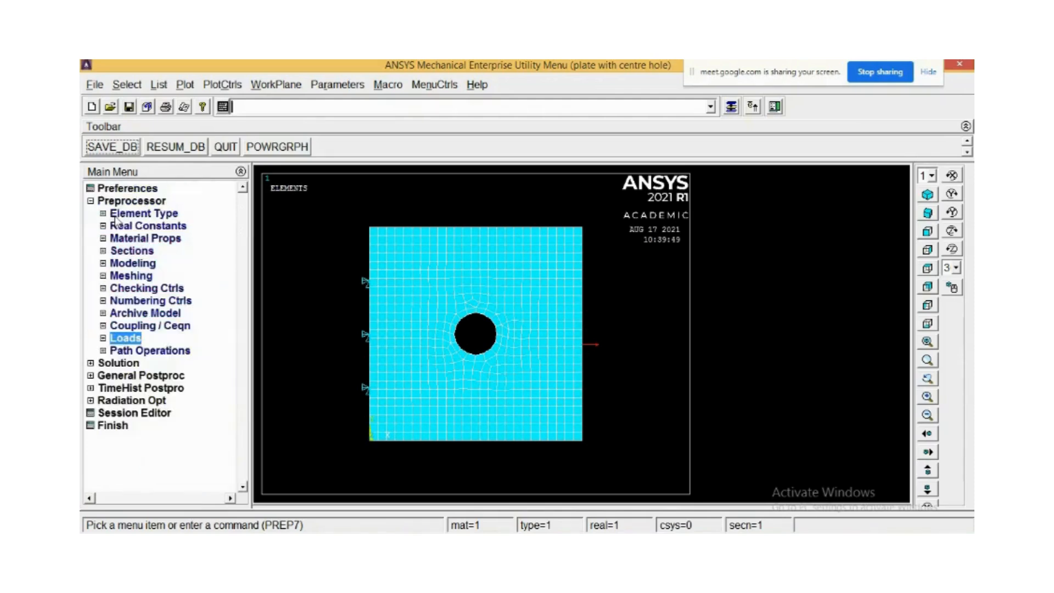
left_click(94, 365)
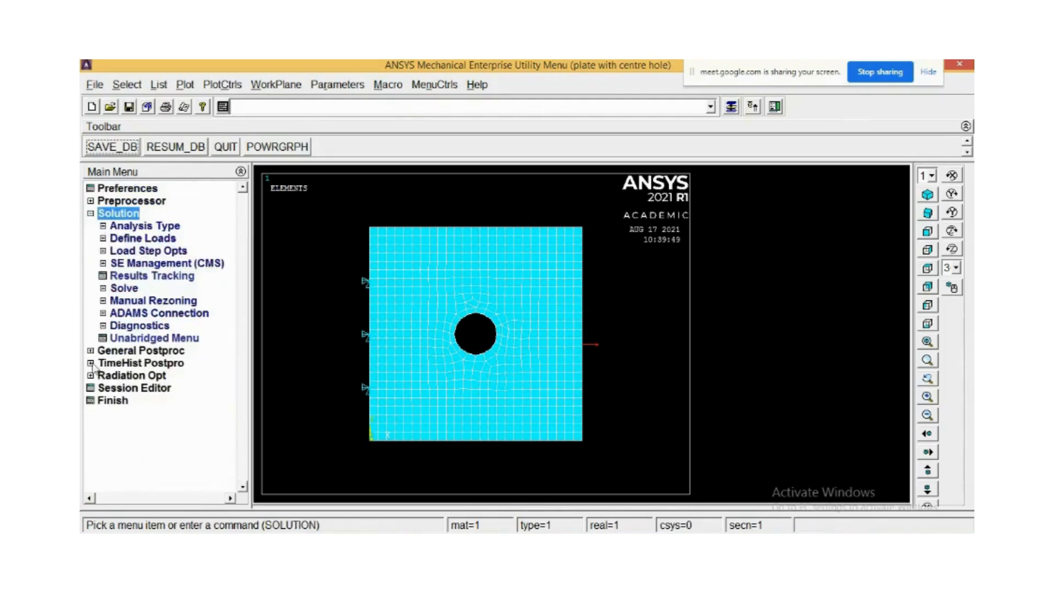
left_click(112, 289)
left_click(150, 302)
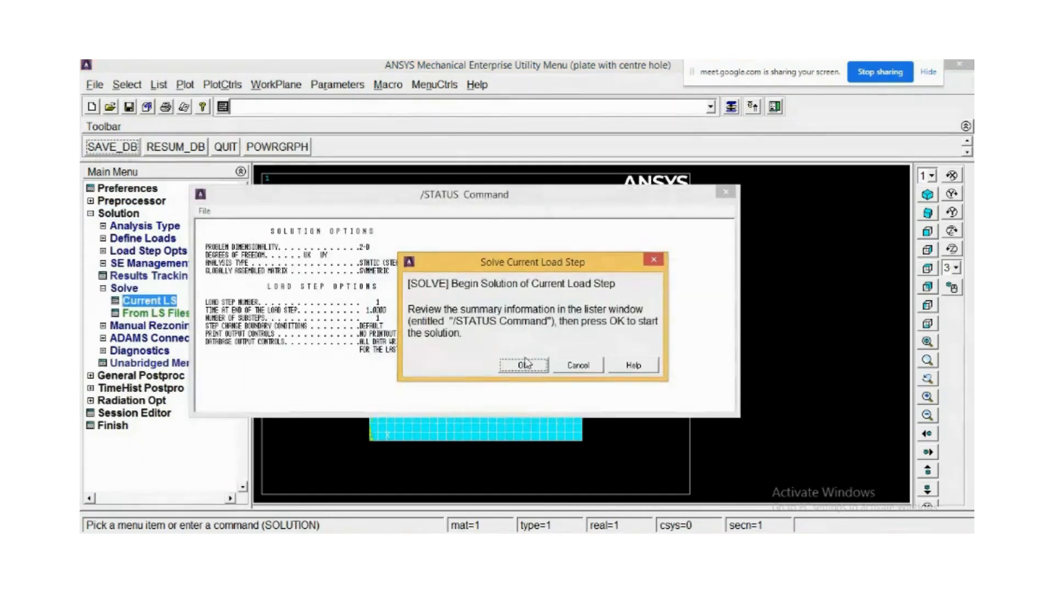
left_click_drag(464, 265, 657, 195)
left_click(273, 246)
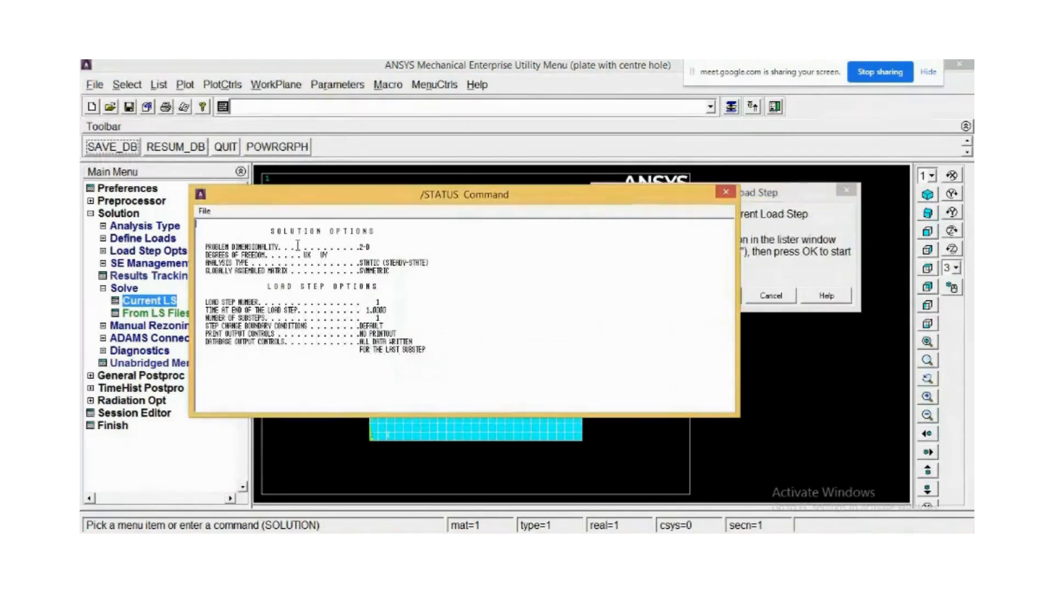
left_click_drag(816, 196, 851, 163)
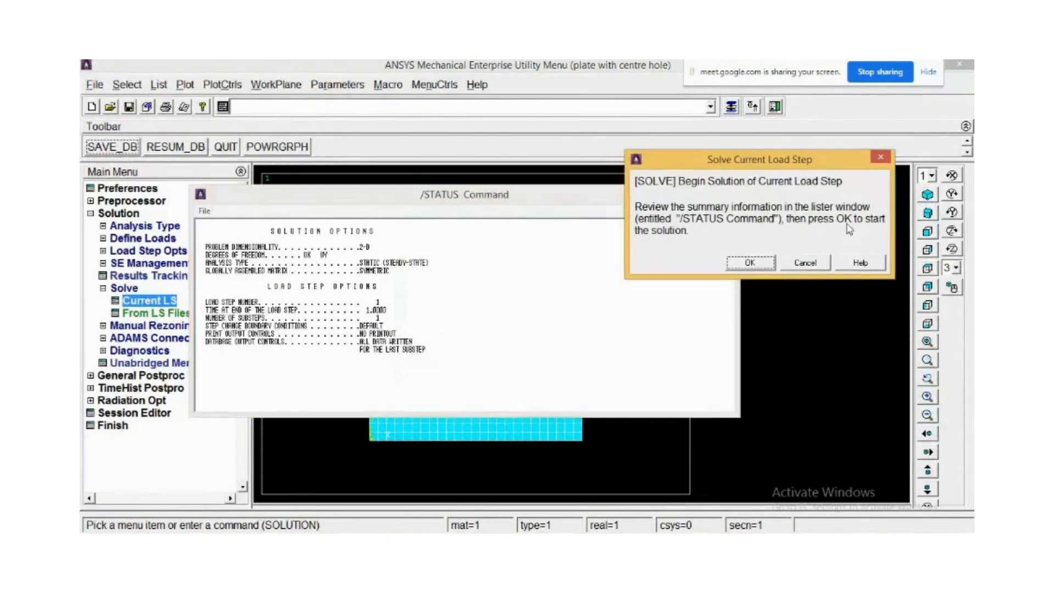
left_click(752, 263)
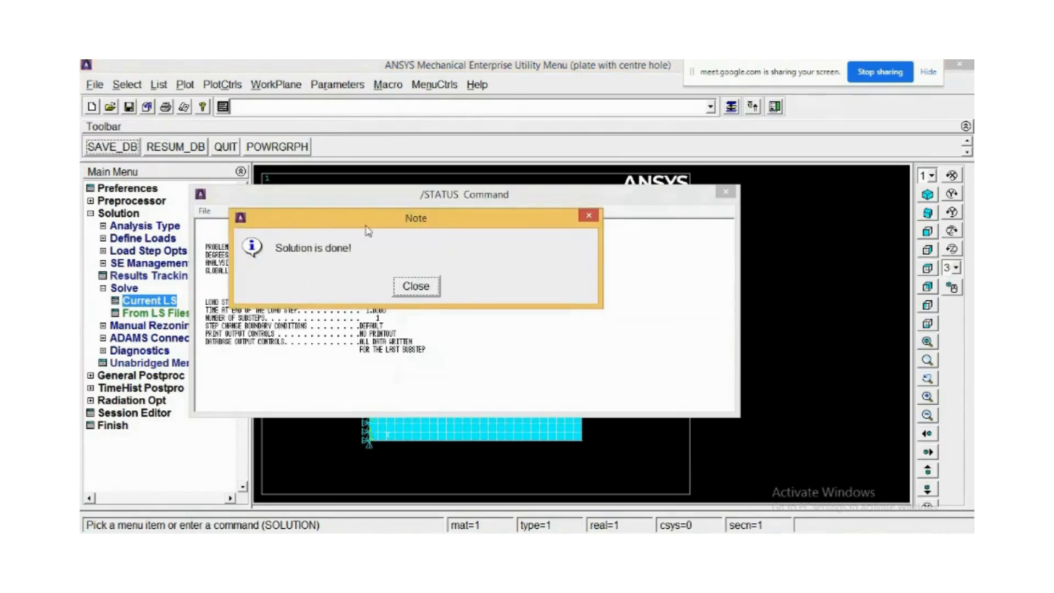
left_click_drag(367, 231, 358, 80)
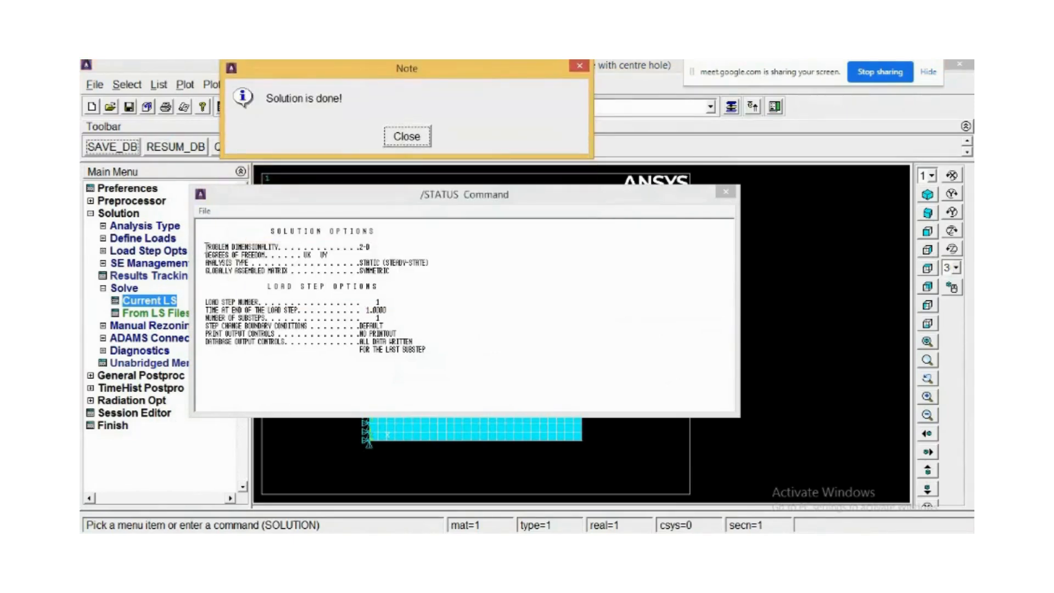
left_click(407, 144)
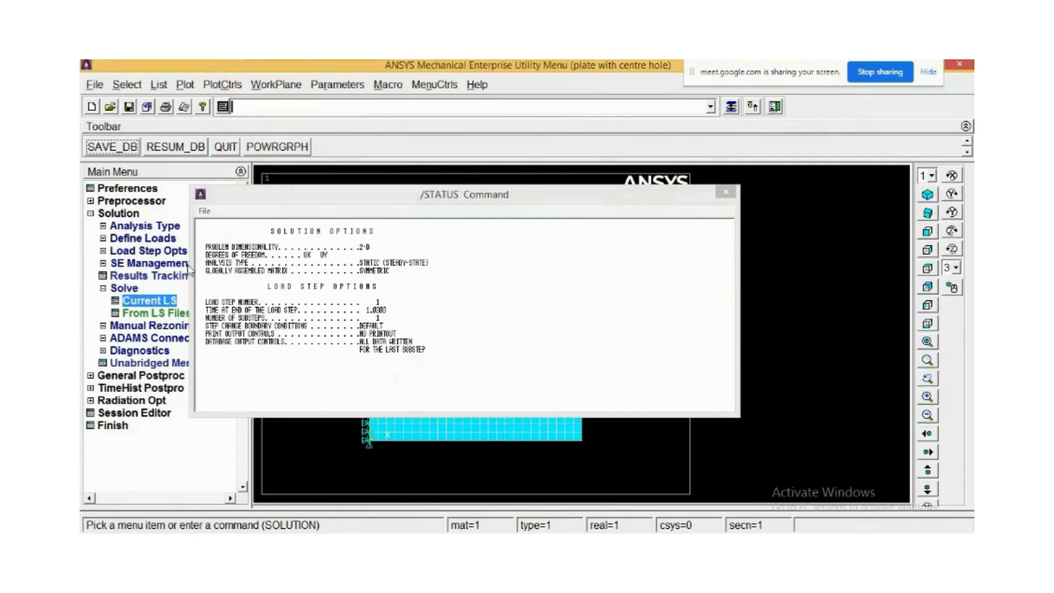
Review the solution and load step options in the status listing, then close it.
left_click(202, 250)
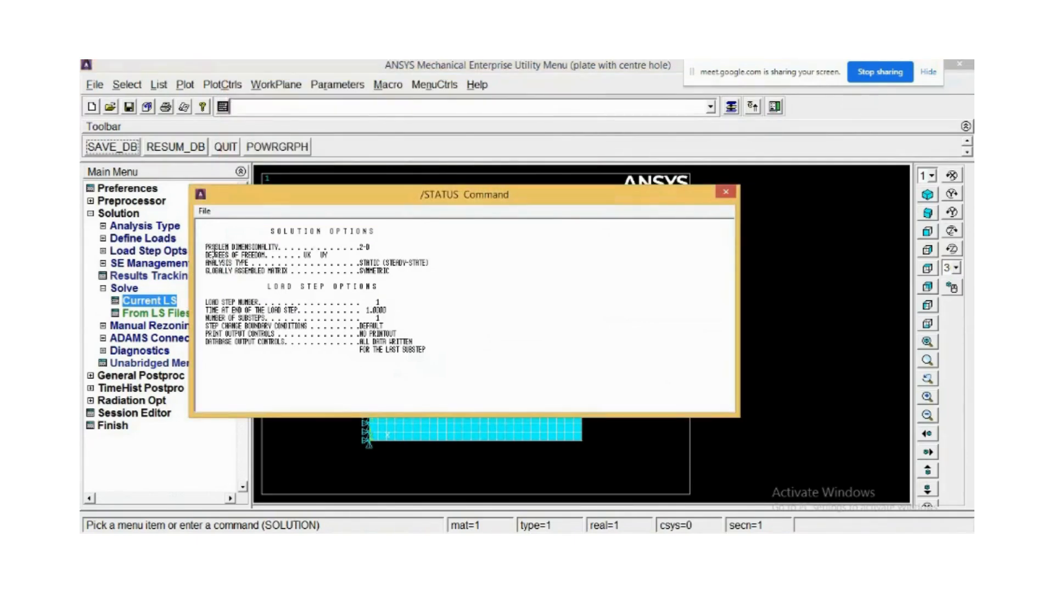
left_click_drag(209, 249, 310, 259)
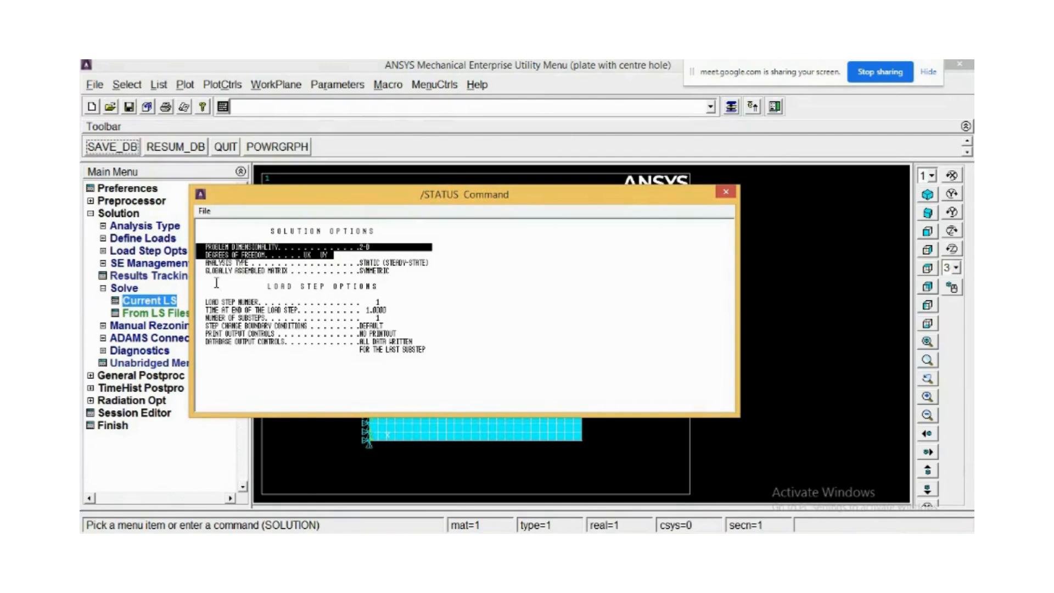
left_click_drag(354, 262, 439, 263)
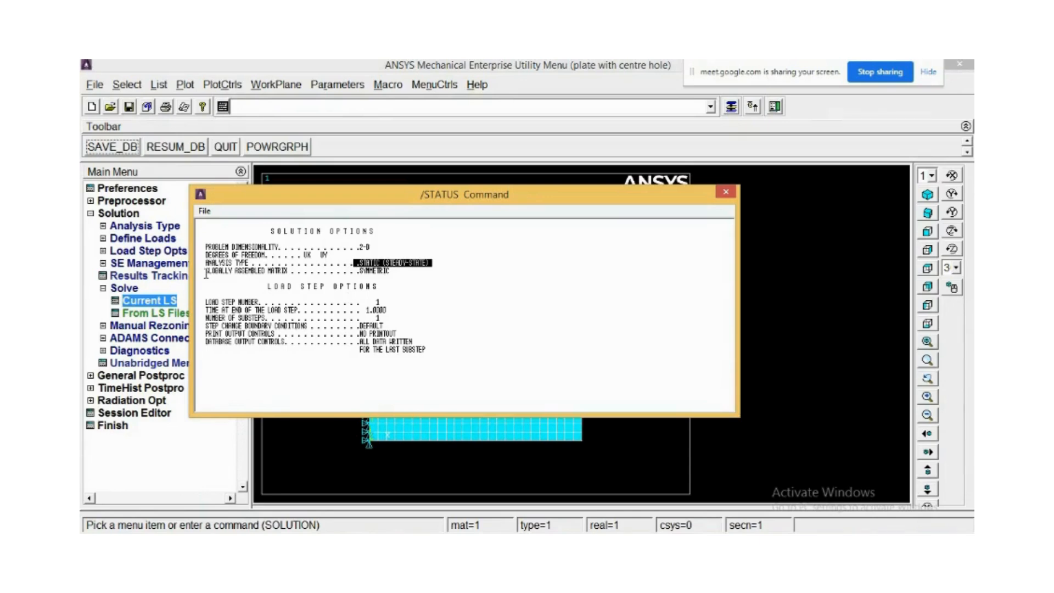
left_click_drag(207, 272, 405, 274)
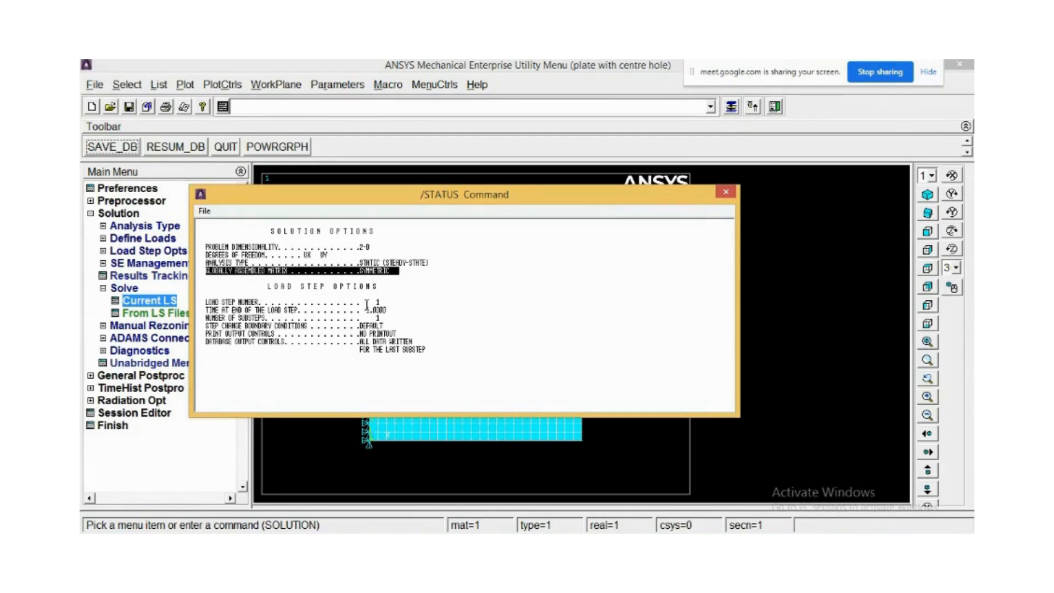
left_click_drag(375, 302, 385, 318)
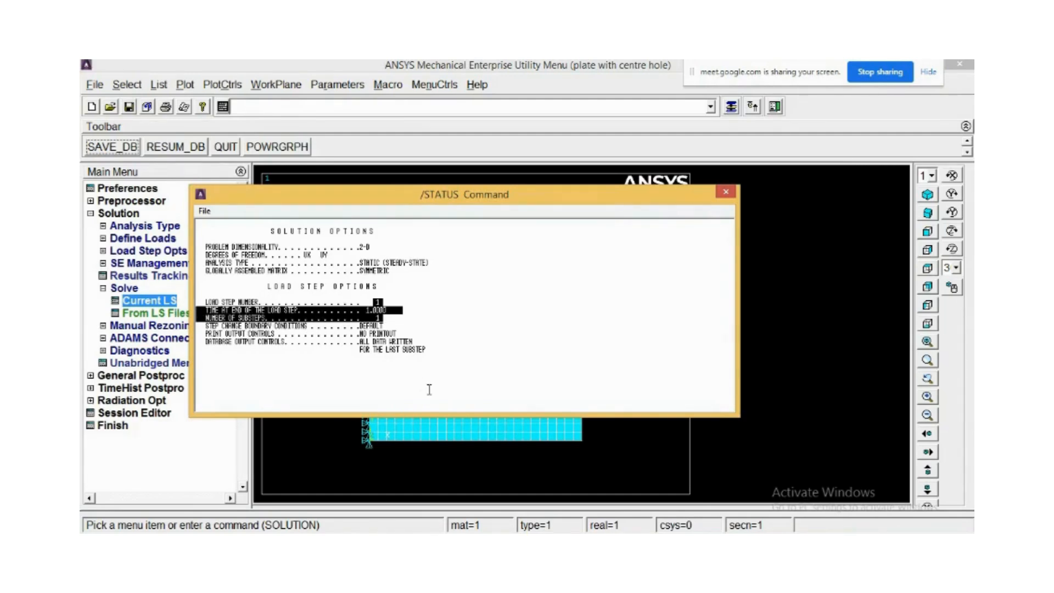
left_click(721, 192)
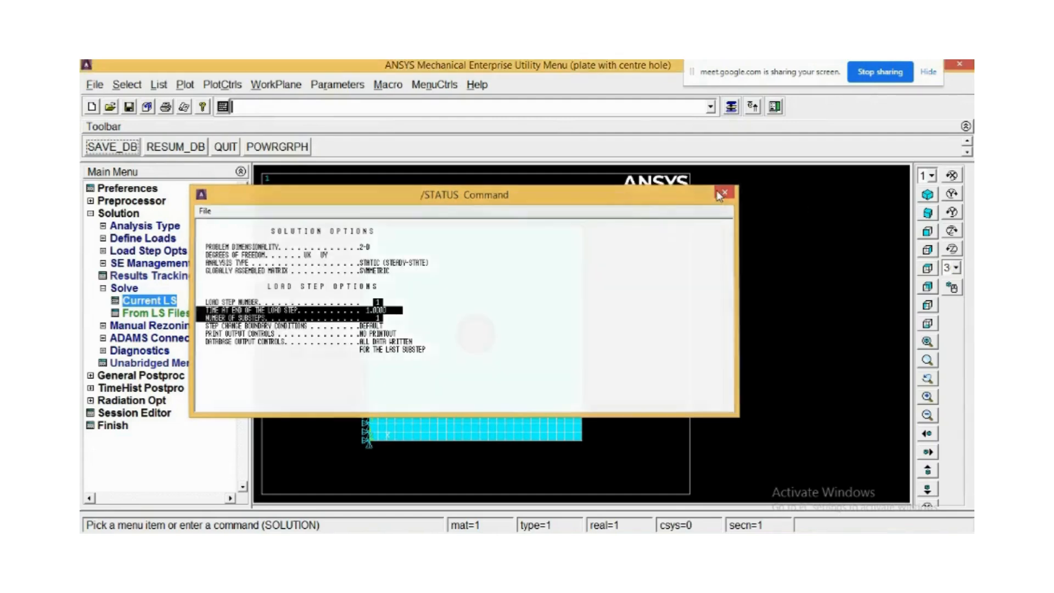
Open the Mechanical APDL output window and scroll through the solution log before minimizing it.
left_click(376, 543)
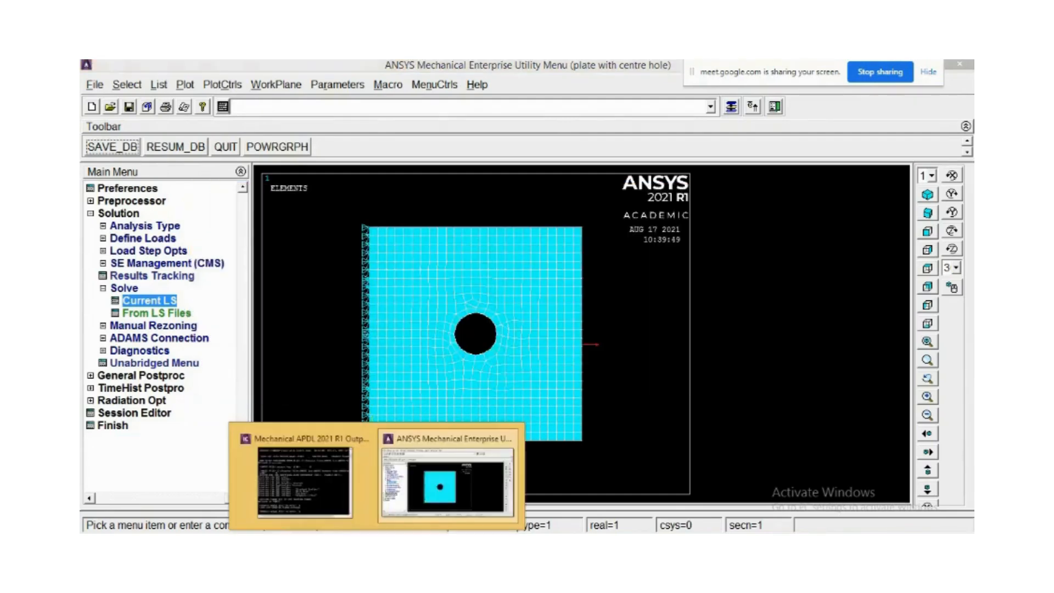
left_click(334, 517)
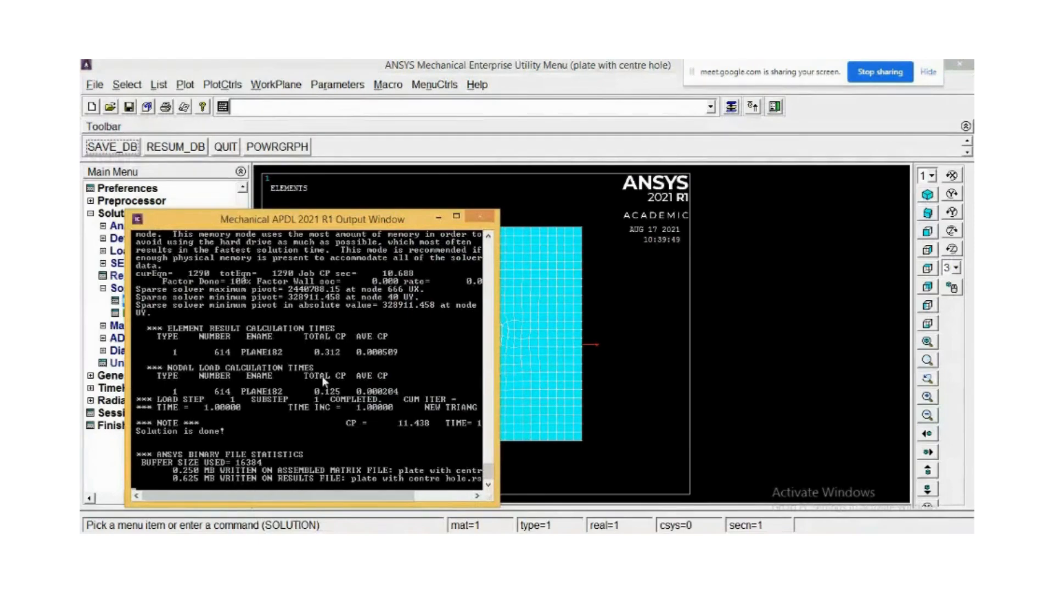
scroll(325, 381, "up", 7)
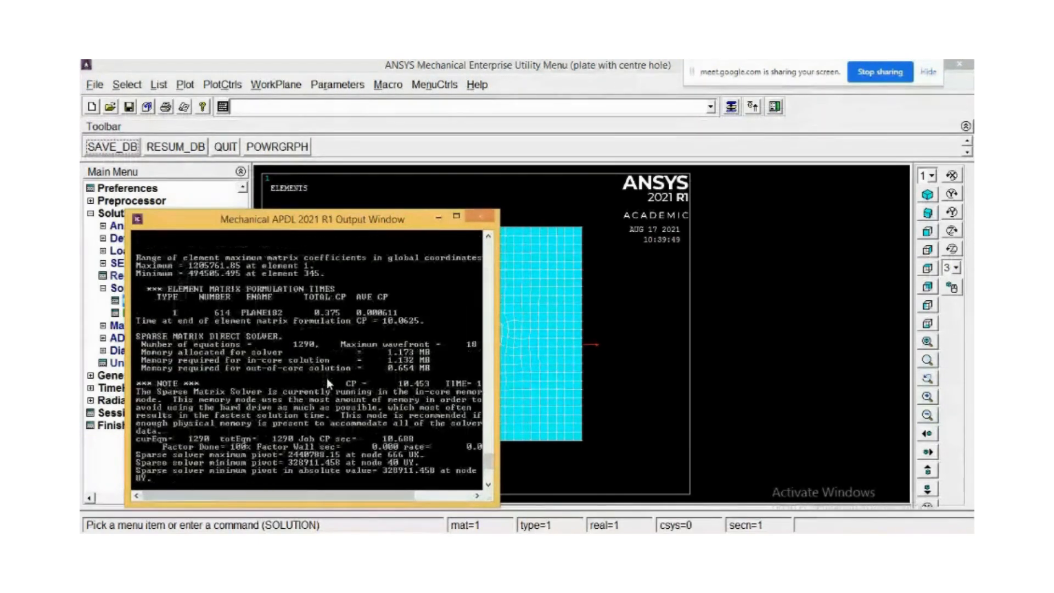
left_click(456, 216)
scroll(323, 391, "down", 4)
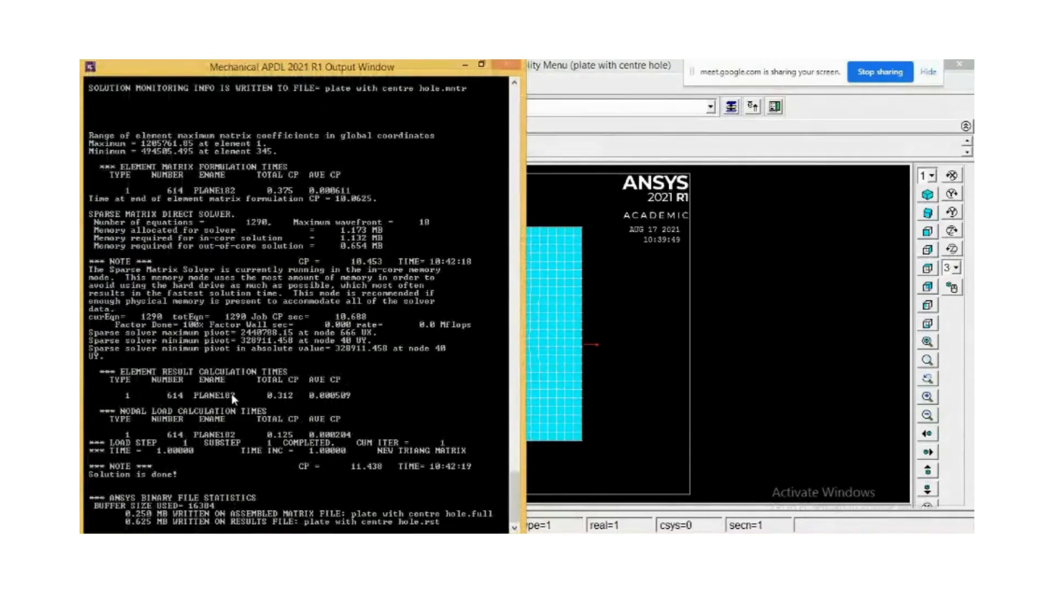
scroll(234, 399, "up", 1)
scroll(229, 400, "up", 3)
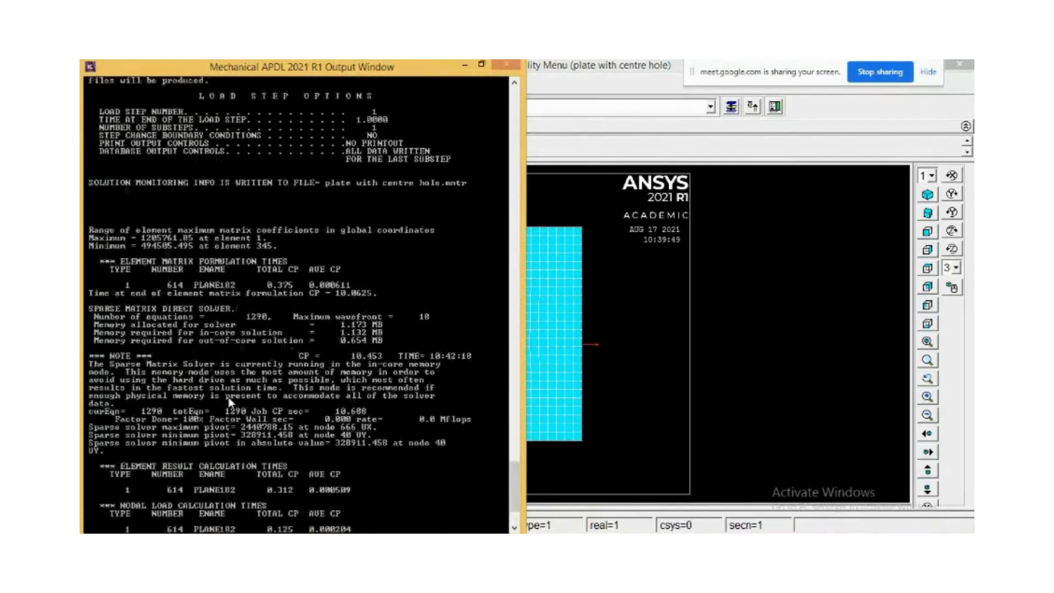
scroll(232, 311, "up", 2)
scroll(240, 312, "up", 3)
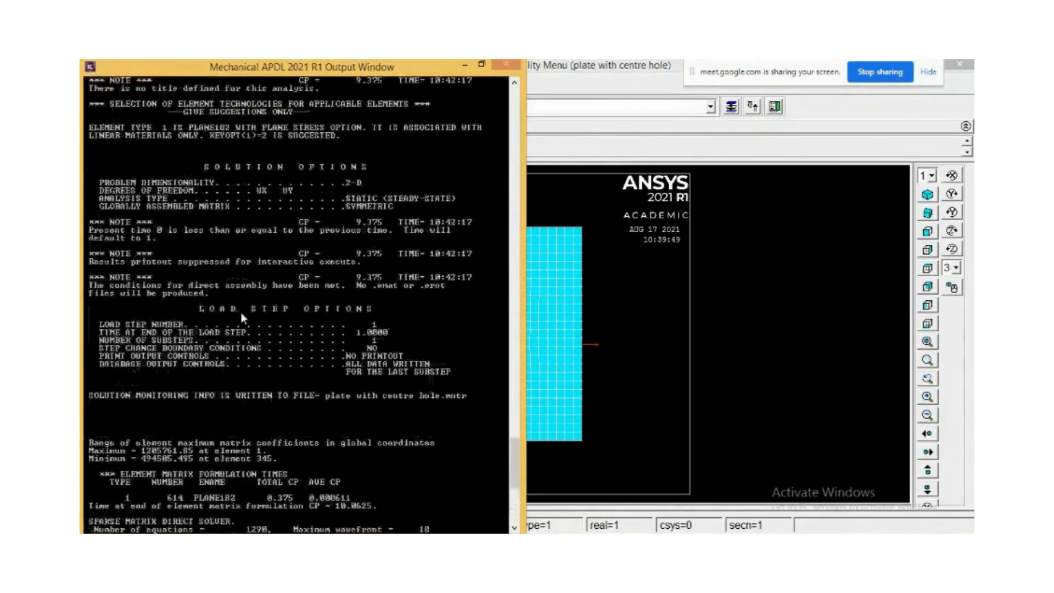
scroll(241, 311, "up", 7)
scroll(323, 273, "up", 8)
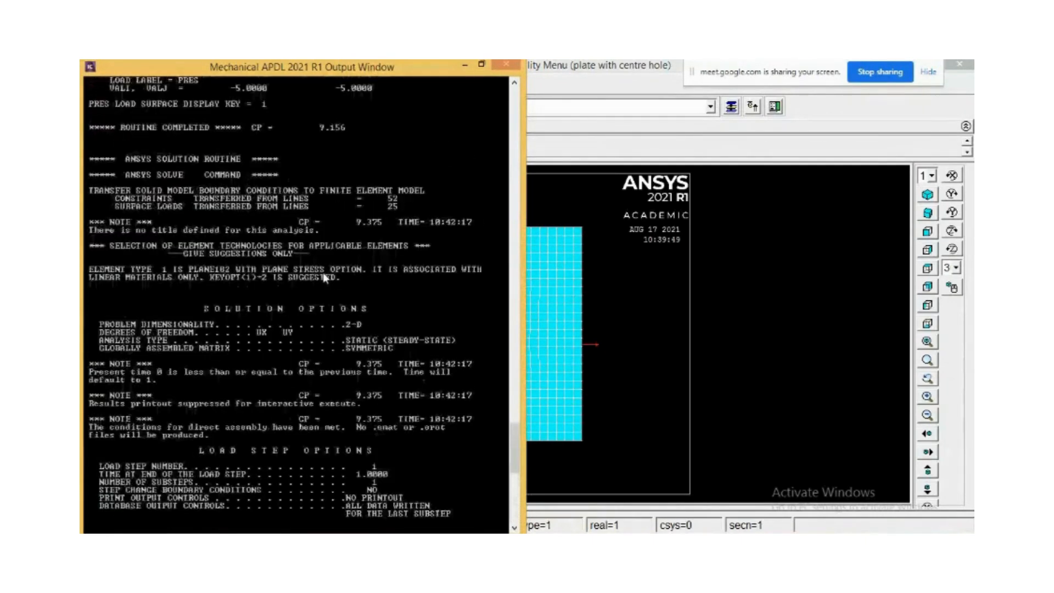
scroll(323, 273, "up", 3)
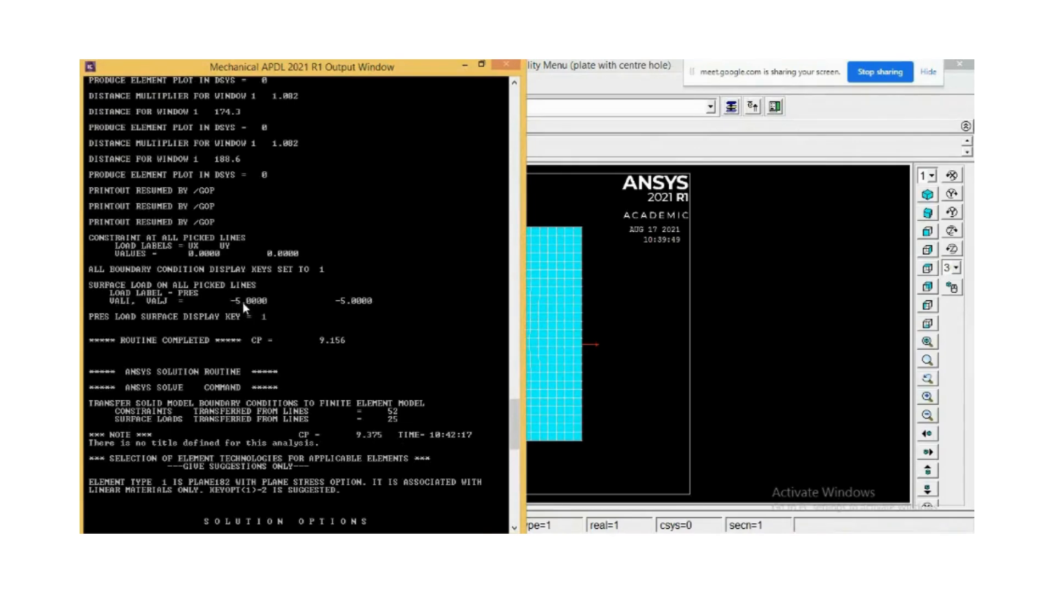
scroll(255, 300, "up", 5)
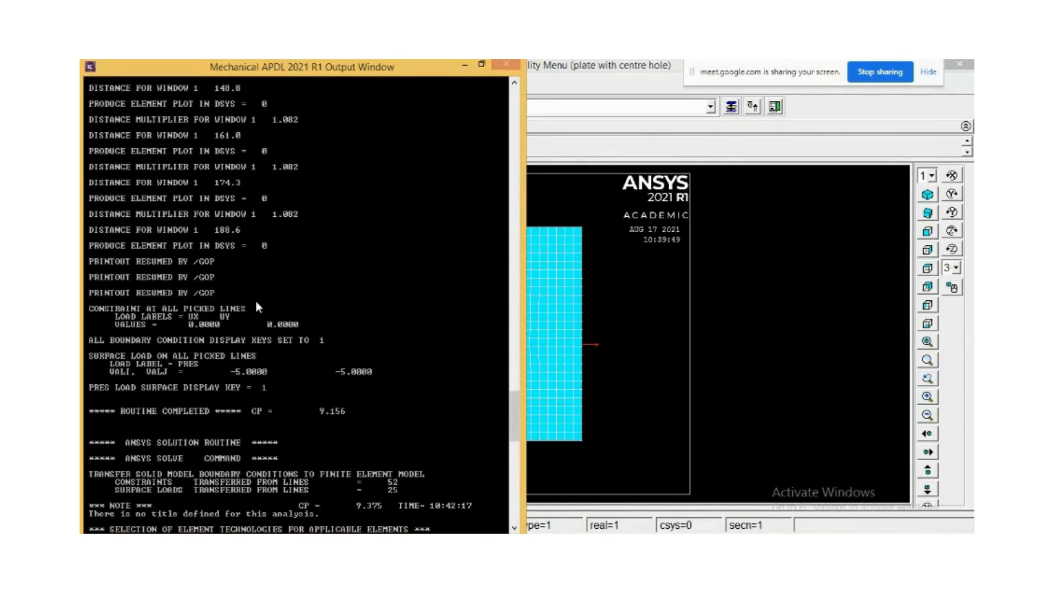
scroll(255, 301, "up", 3)
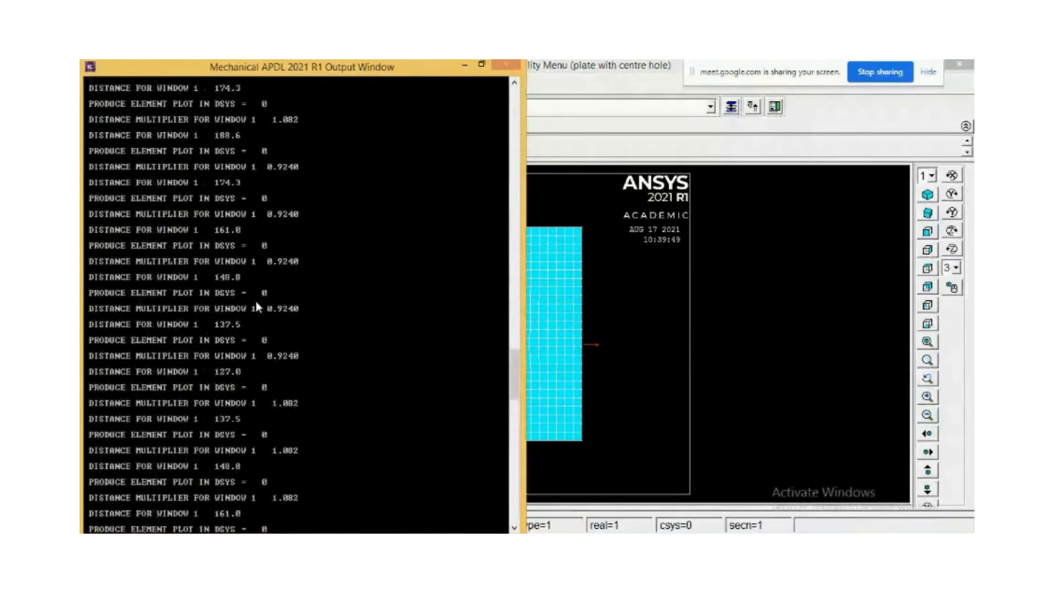
scroll(256, 302, "up", 3)
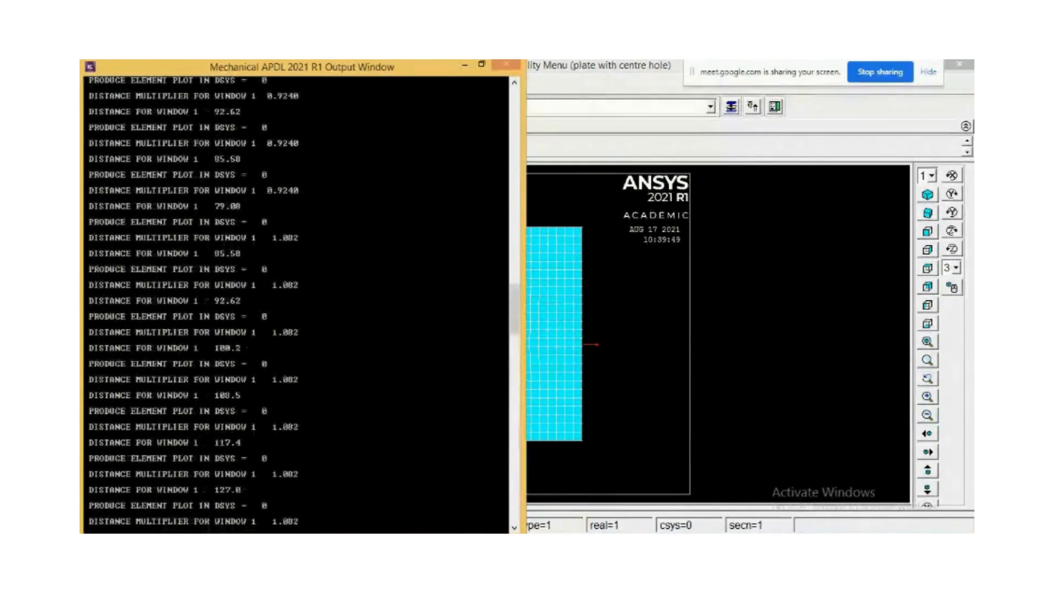
scroll(305, 488, "up", 6)
scroll(311, 468, "up", 10)
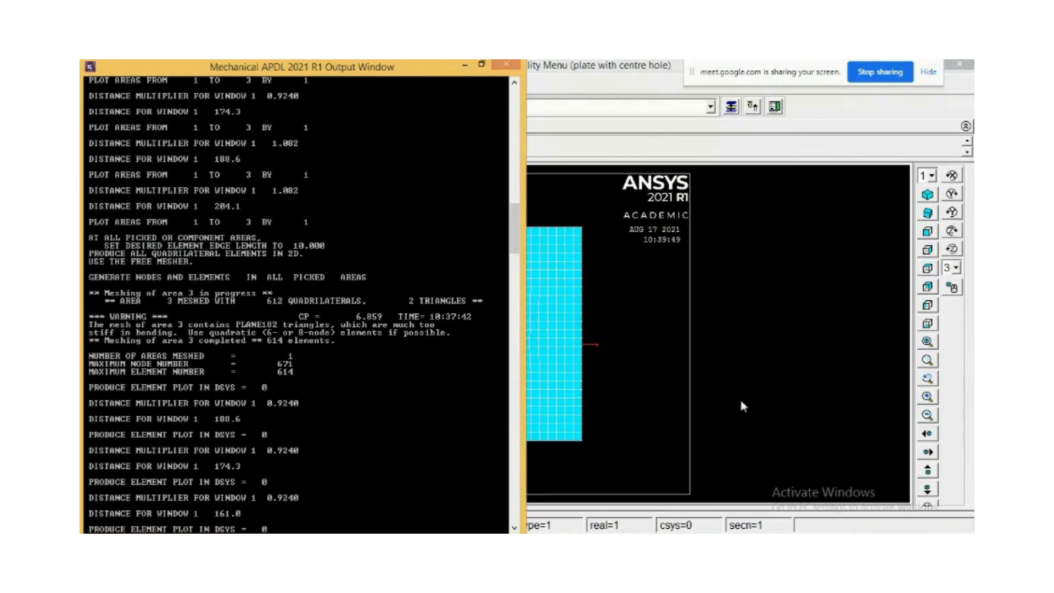
left_click_drag(511, 212, 513, 497)
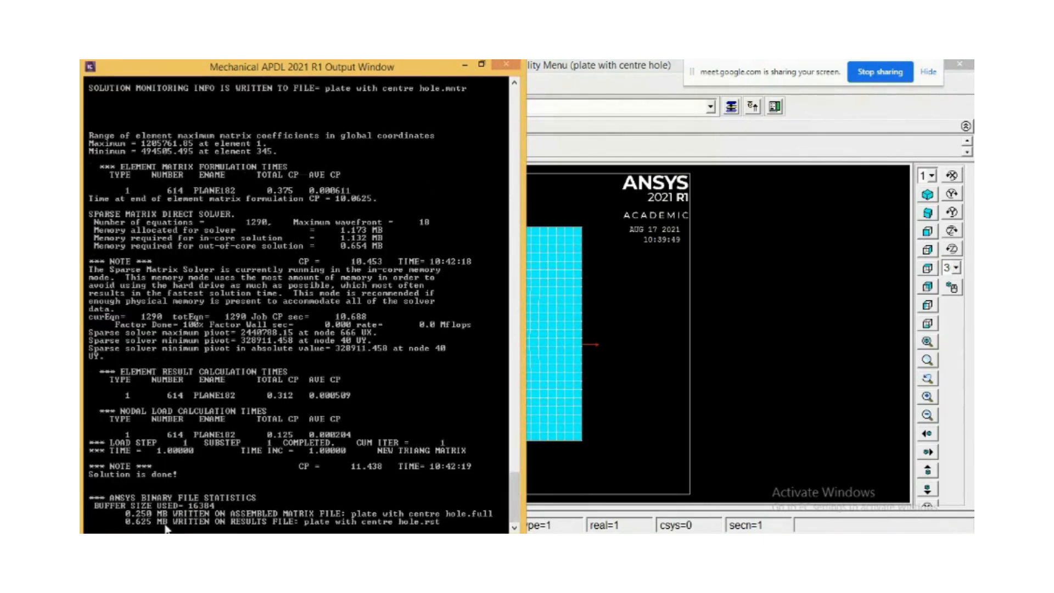
left_click(466, 68)
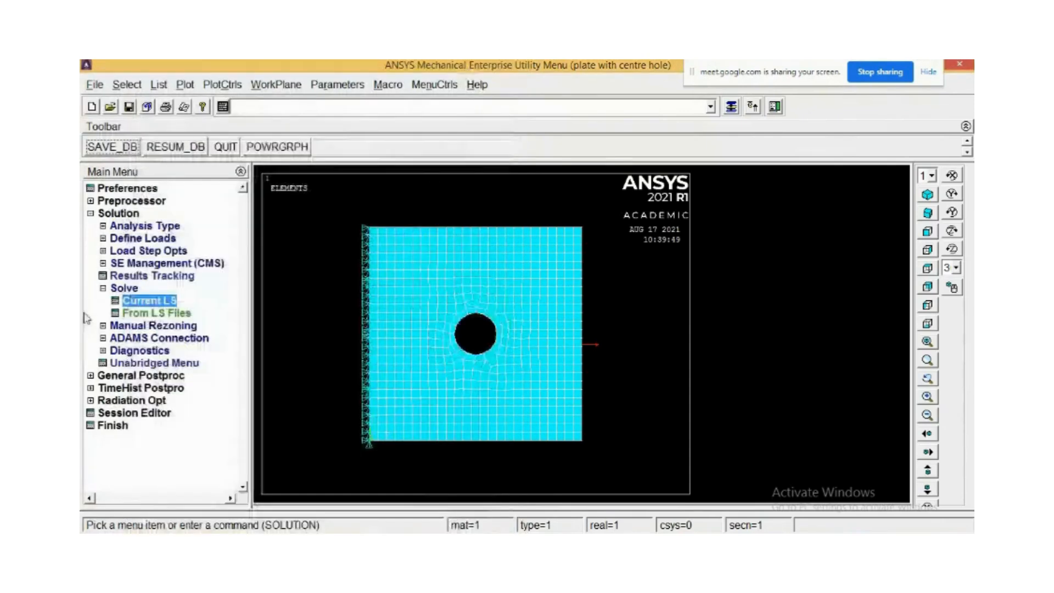
Plot a nodal solution contour of the displacement vector sum in general postprocessing.
left_click(91, 376)
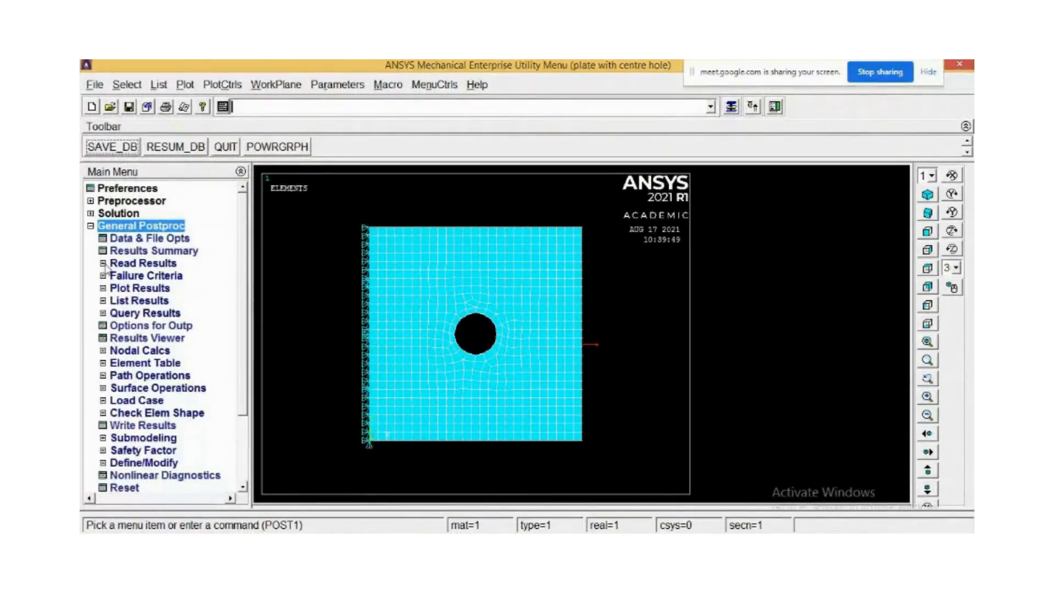
left_click(103, 288)
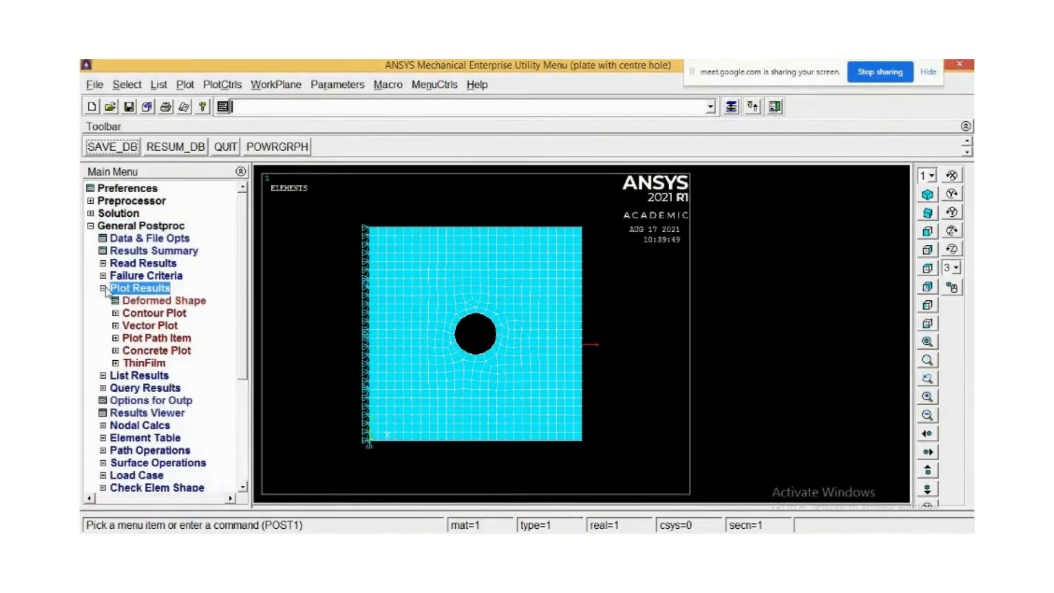
left_click(142, 314)
left_click(144, 327)
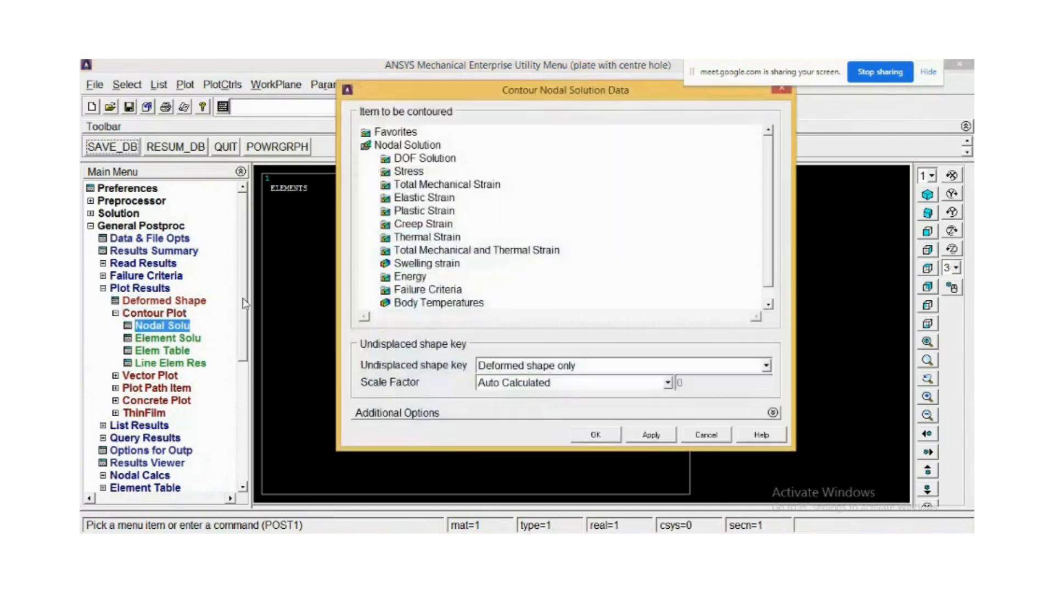
left_click(406, 159)
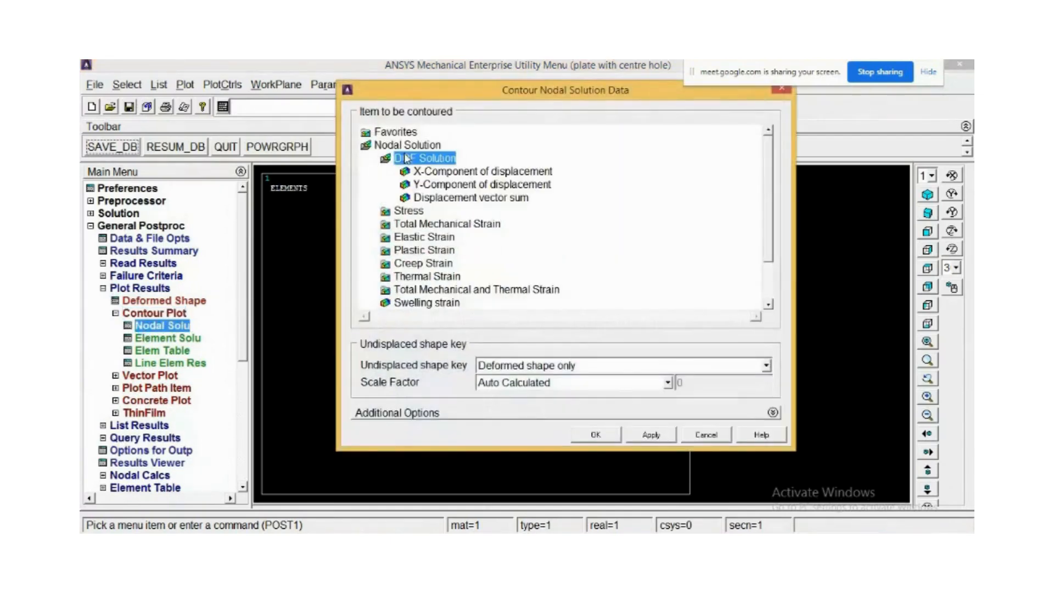
left_click(433, 201)
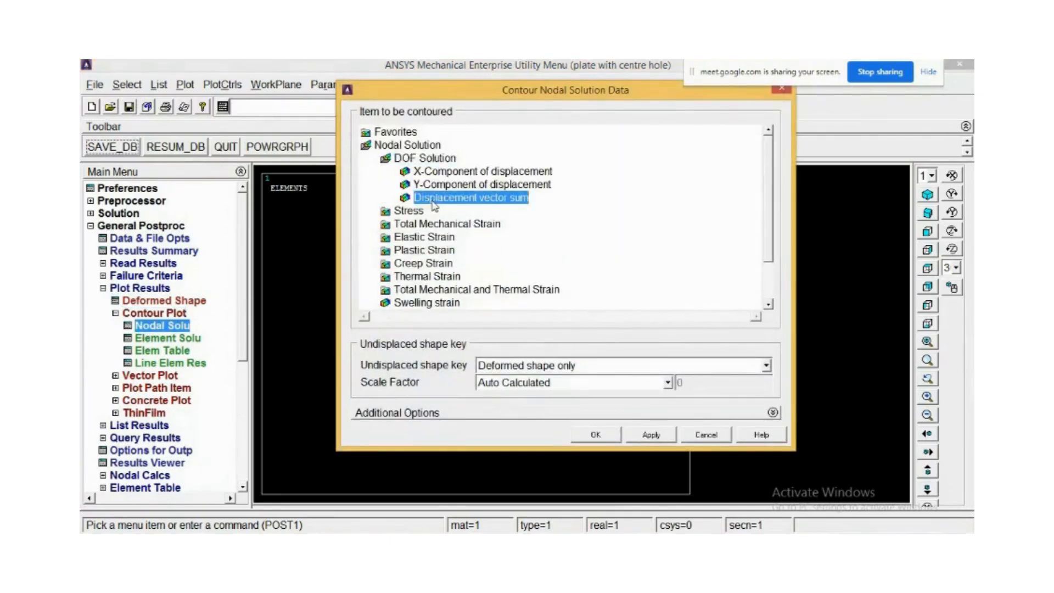
left_click(609, 437)
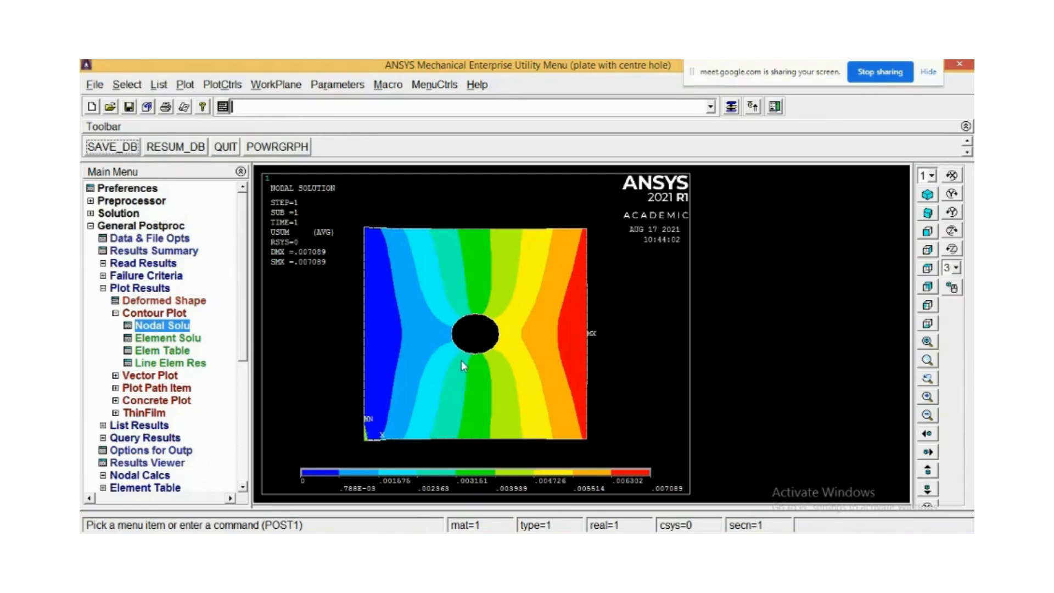
Animate the displacement contour with the ANCNTR command, then stop and close the animation and redisplay the static displacement vector sum plot.
type("an")
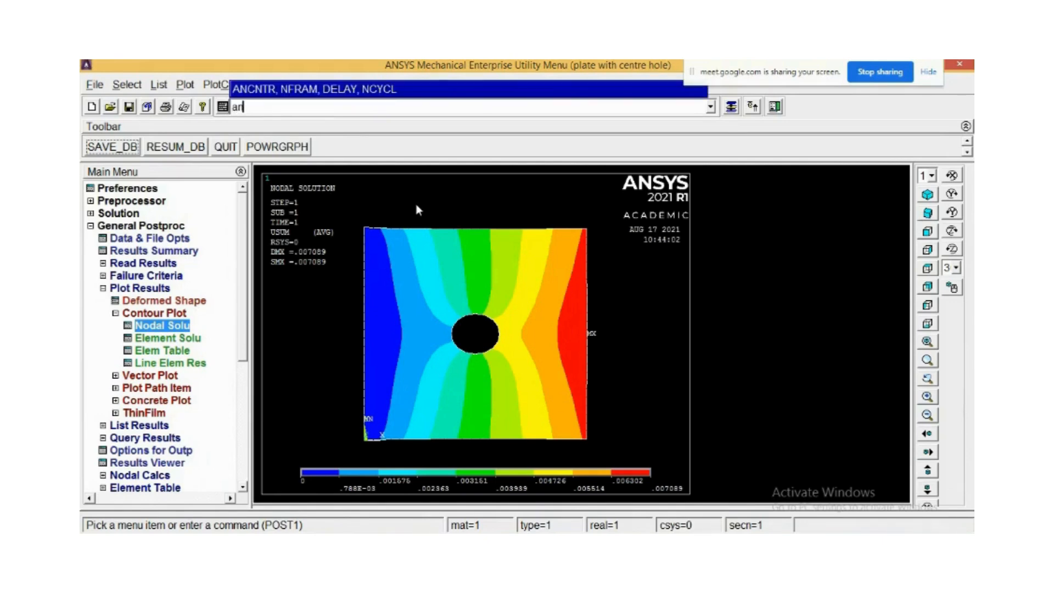
type("cntr")
key("Return")
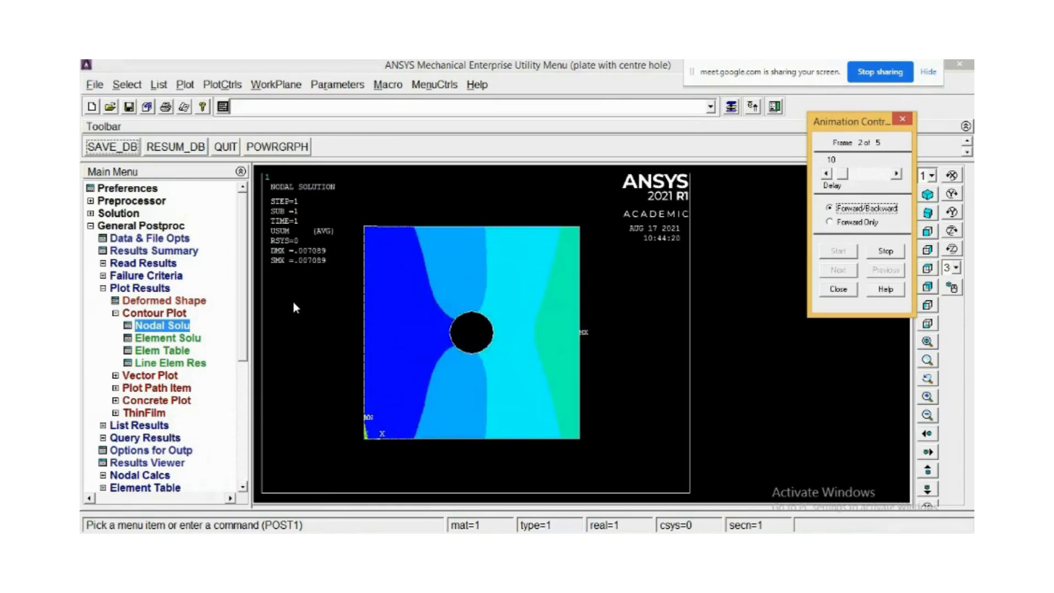
left_click(892, 251)
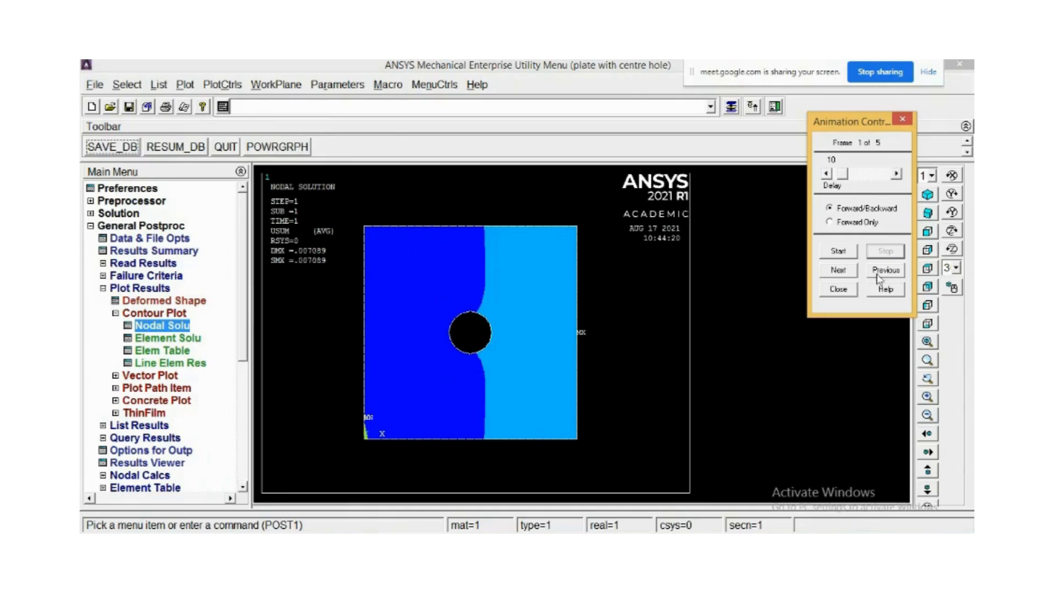
left_click(846, 293)
left_click(156, 328)
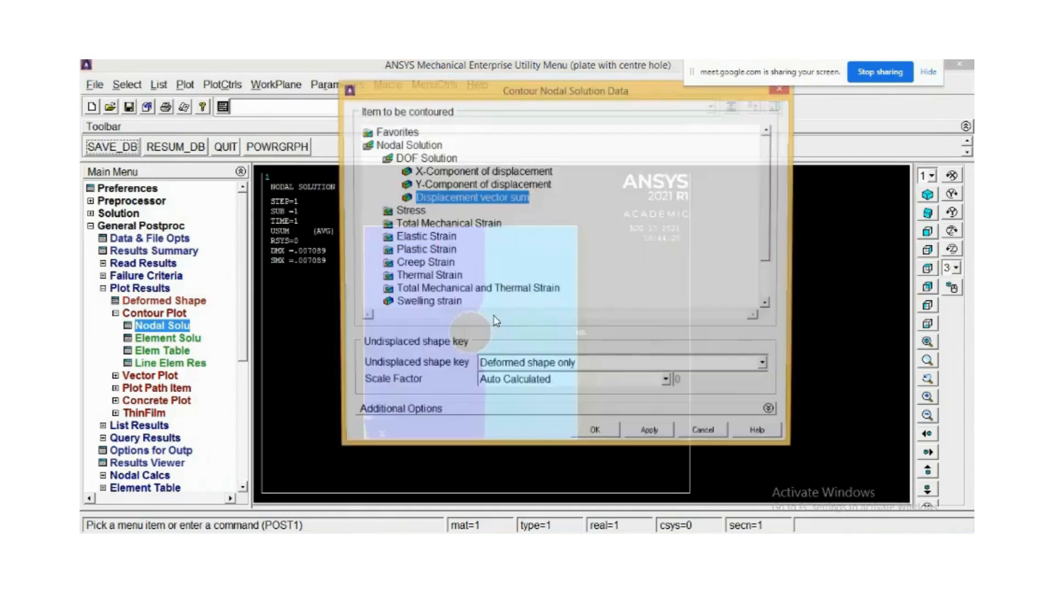
left_click(597, 435)
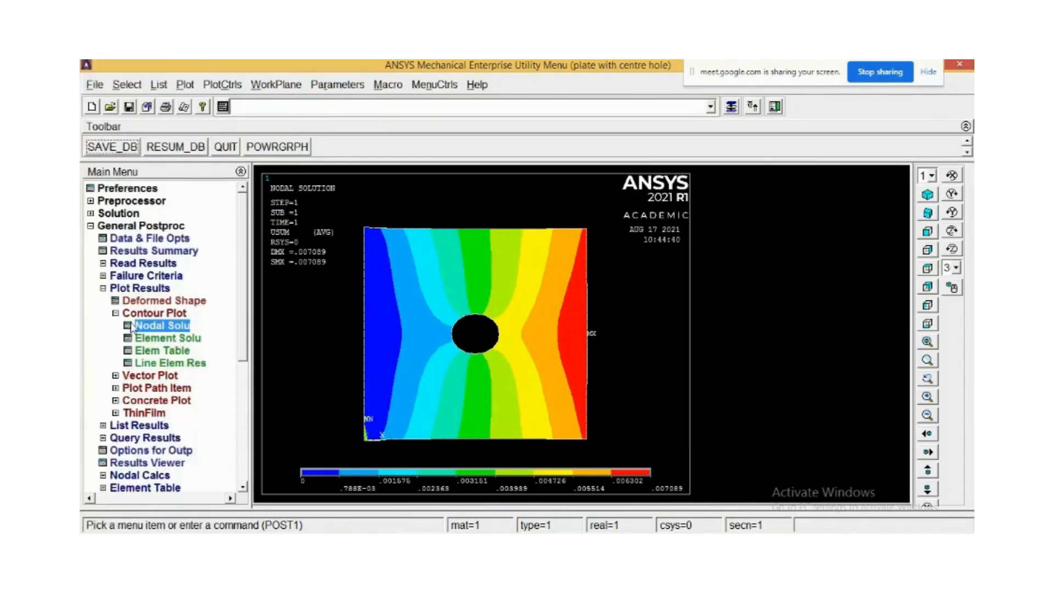
Plot a nodal solution contour of the von Mises stress.
left_click(148, 328)
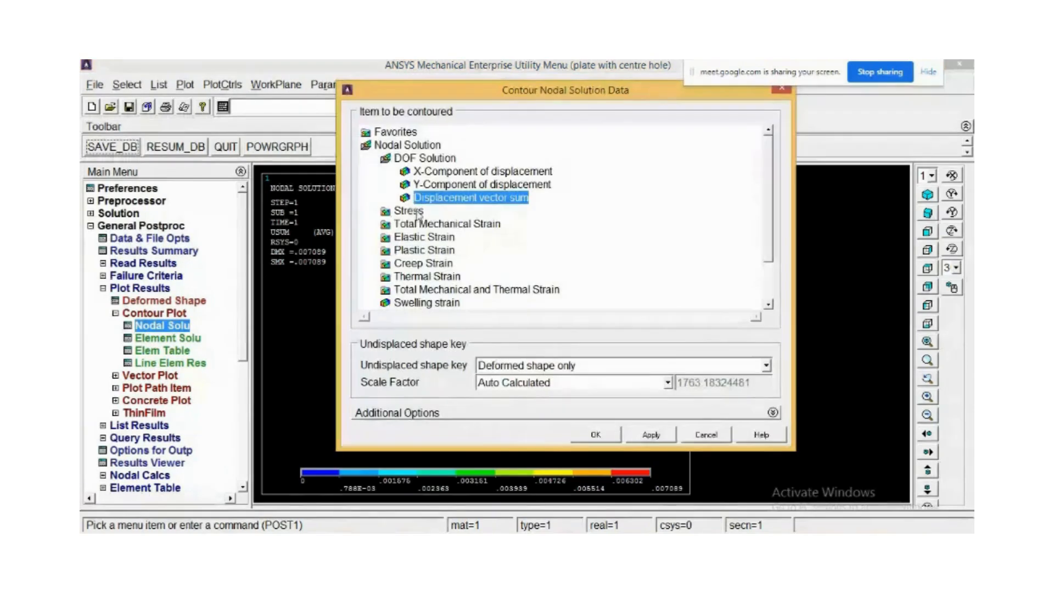
left_click(409, 211)
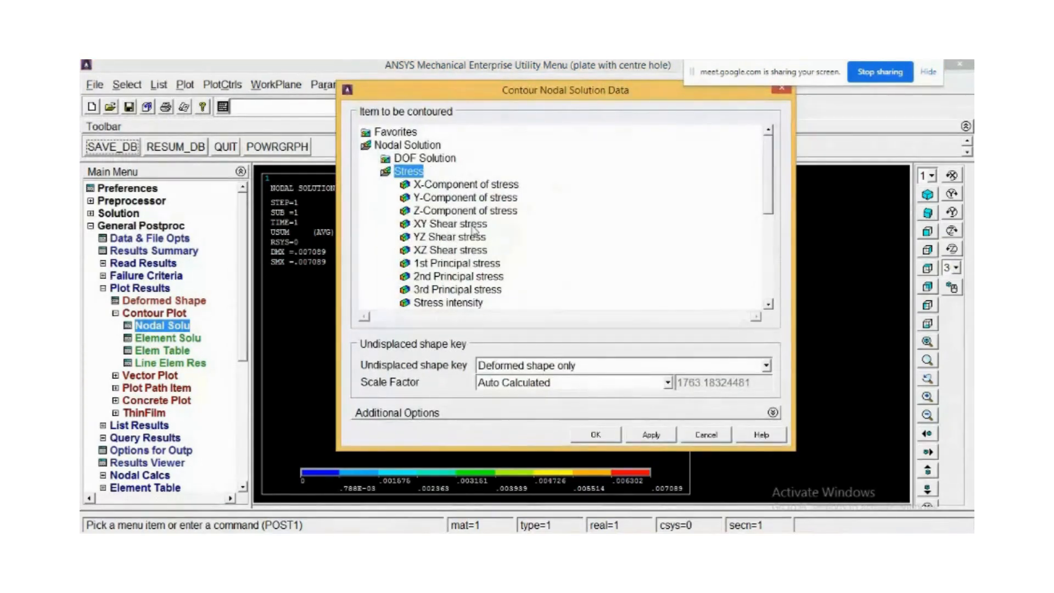
scroll(770, 183, "down", 3)
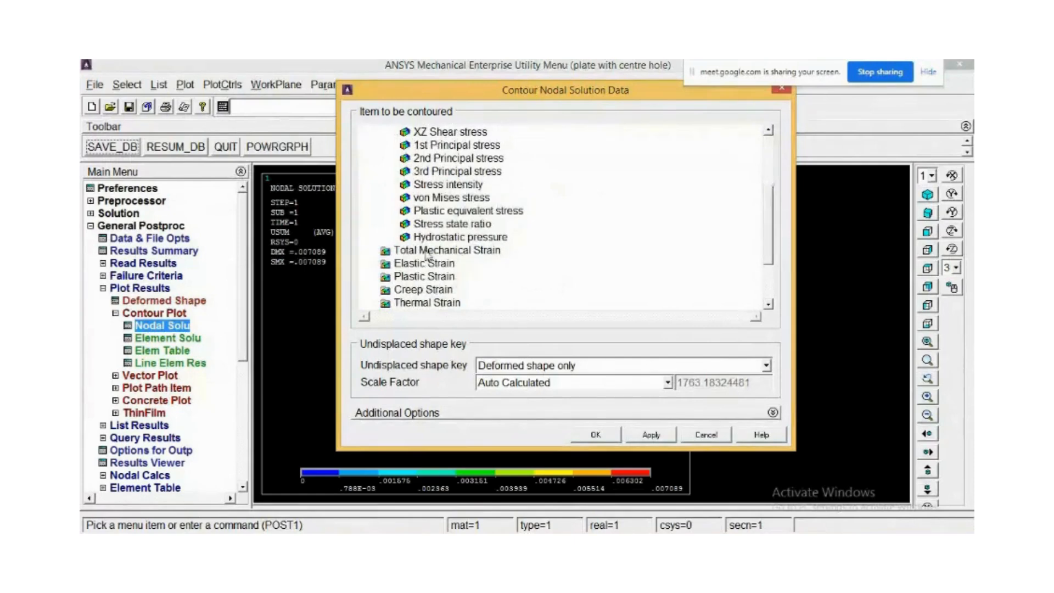
left_click(442, 197)
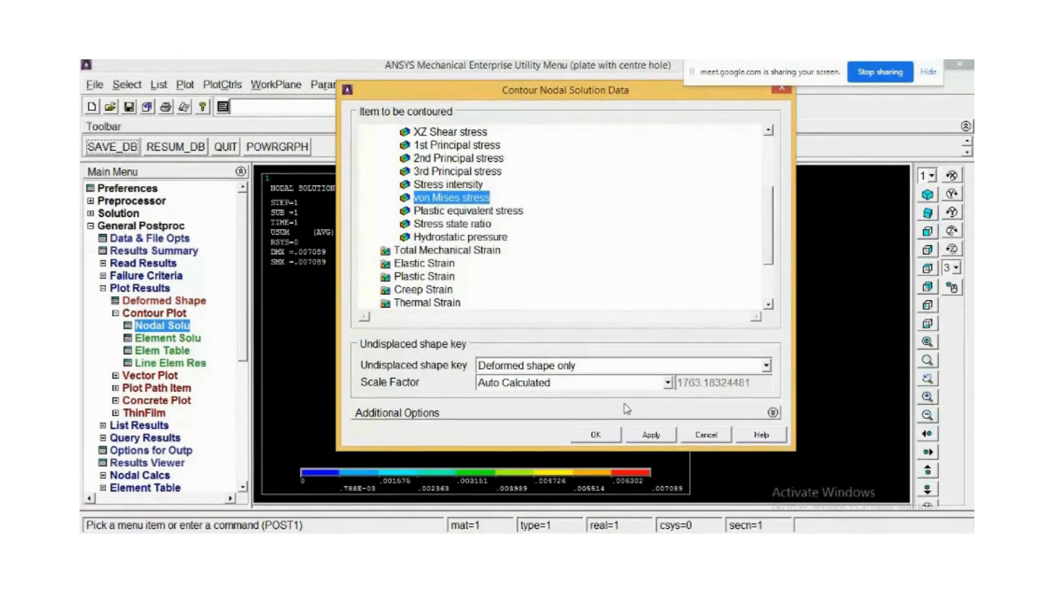
left_click(601, 436)
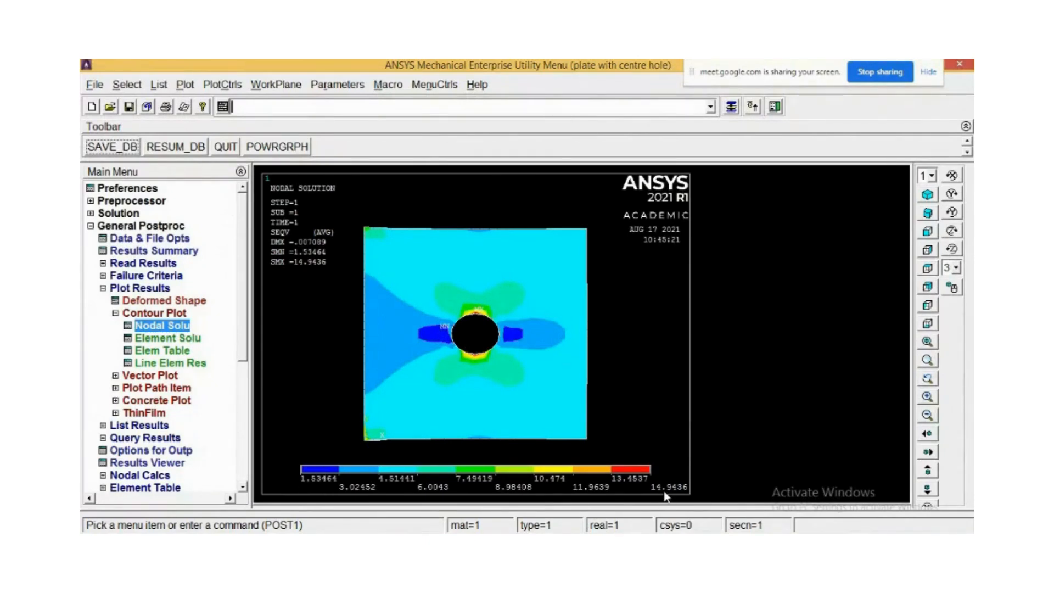
scroll(470, 350, "up", 5)
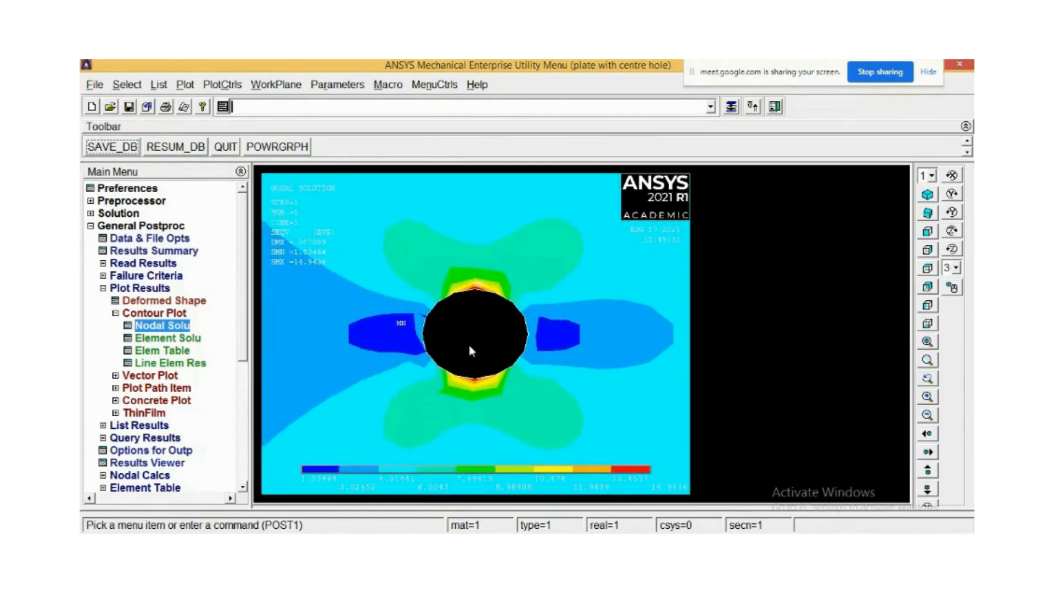